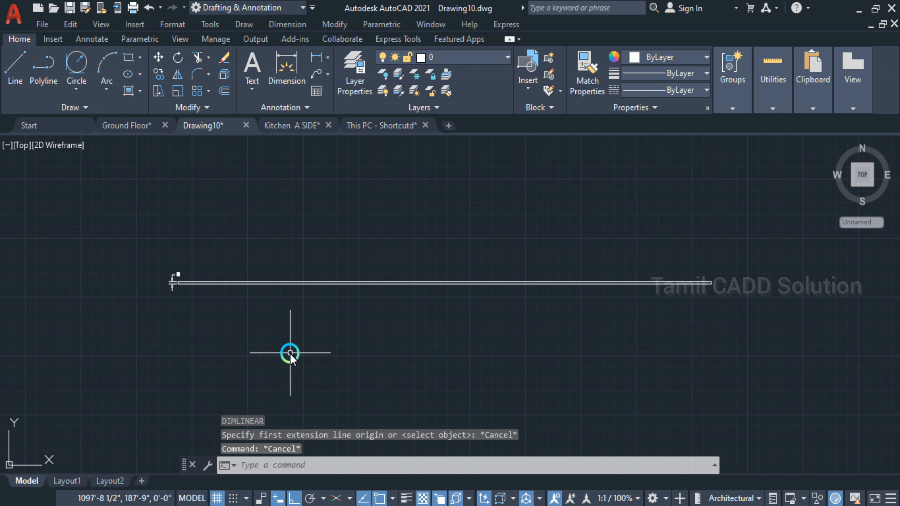
key("Return")
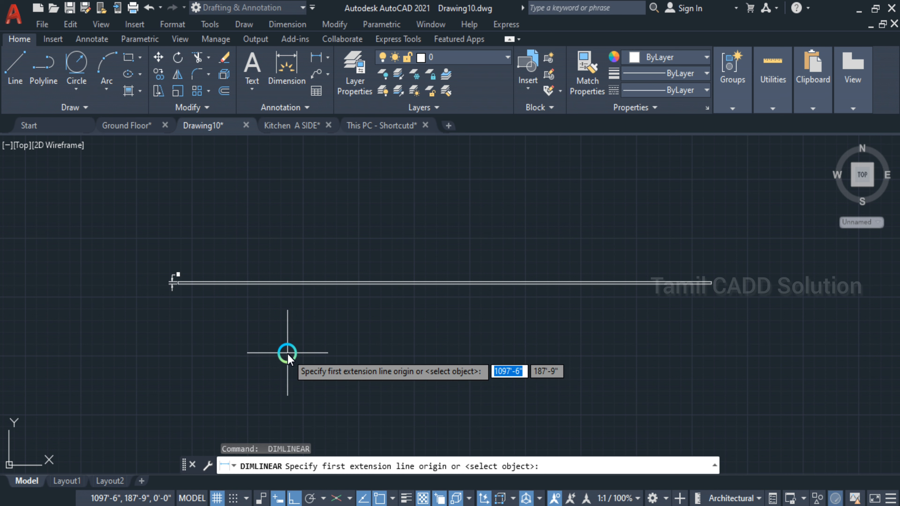
left_click(328, 362)
left_click(253, 342)
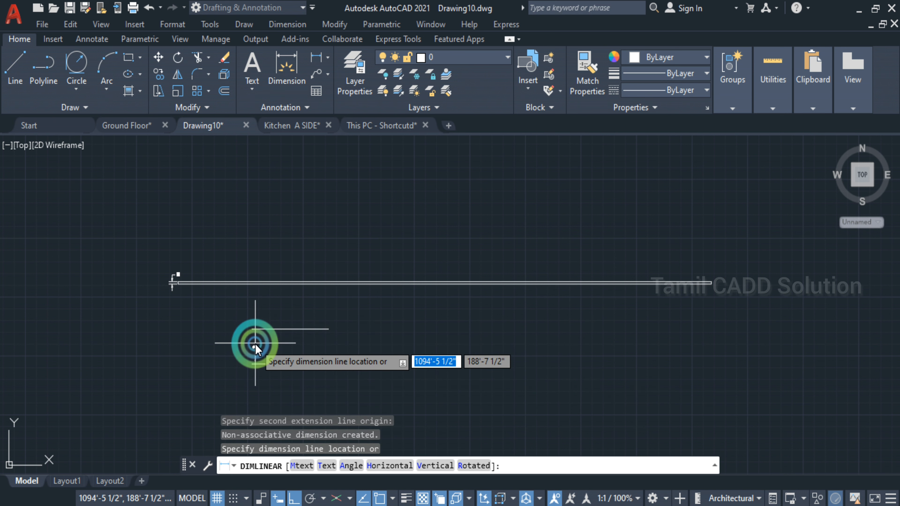
key("Escape")
key("Escape")
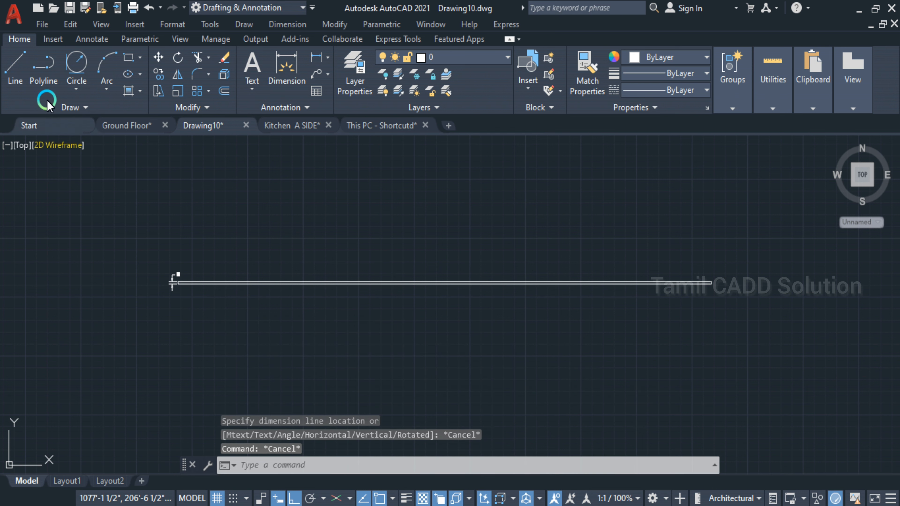
key("Escape")
Step: Draw a rectangle below the existing long one using the Area option, with an area of 1500 square inches and a length of 20'
type("REC")
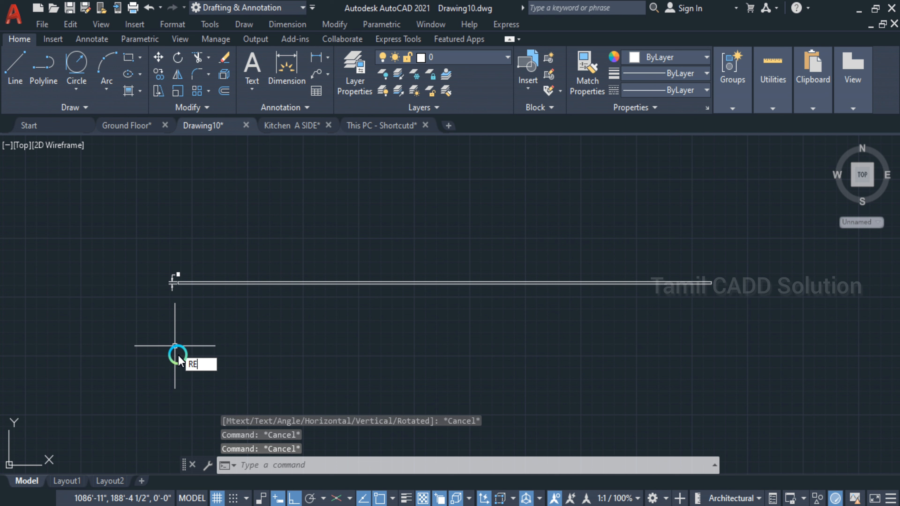
key("Return")
left_click(264, 341)
left_click(429, 467)
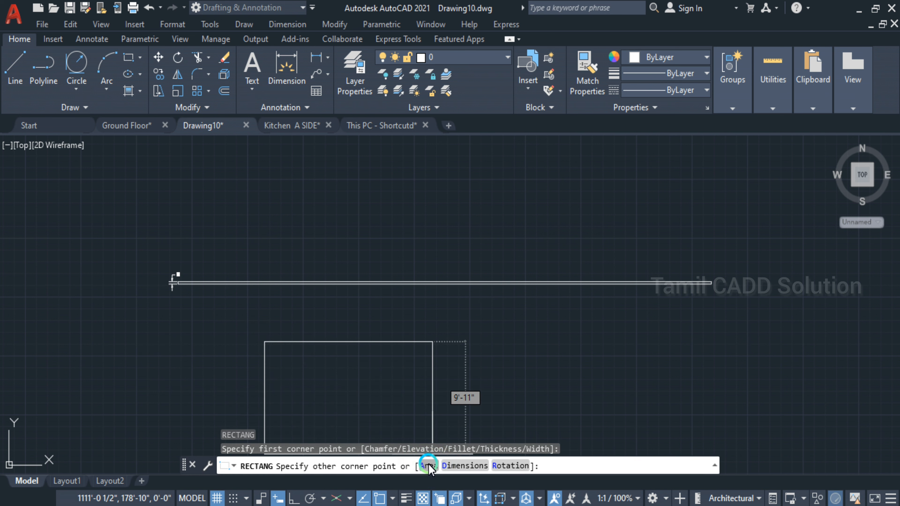
left_click(381, 355)
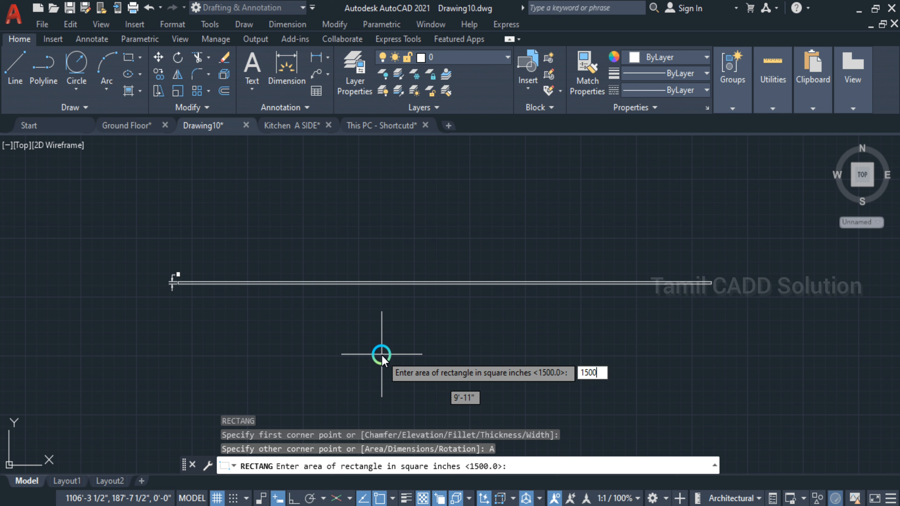
key("Return")
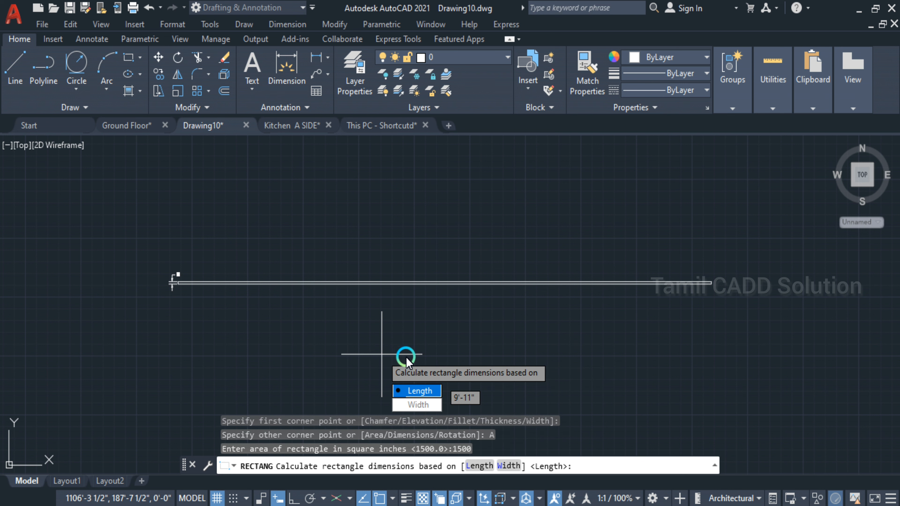
left_click(425, 391)
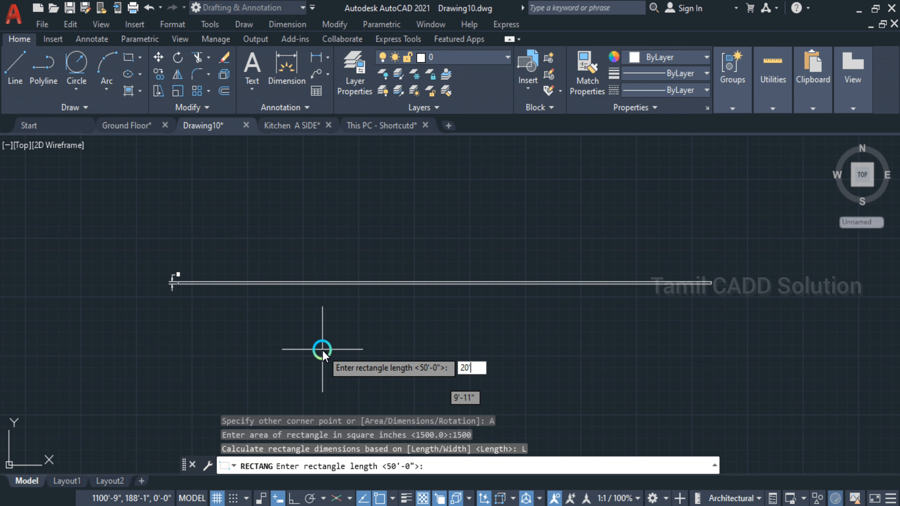
type("20'")
key("Return")
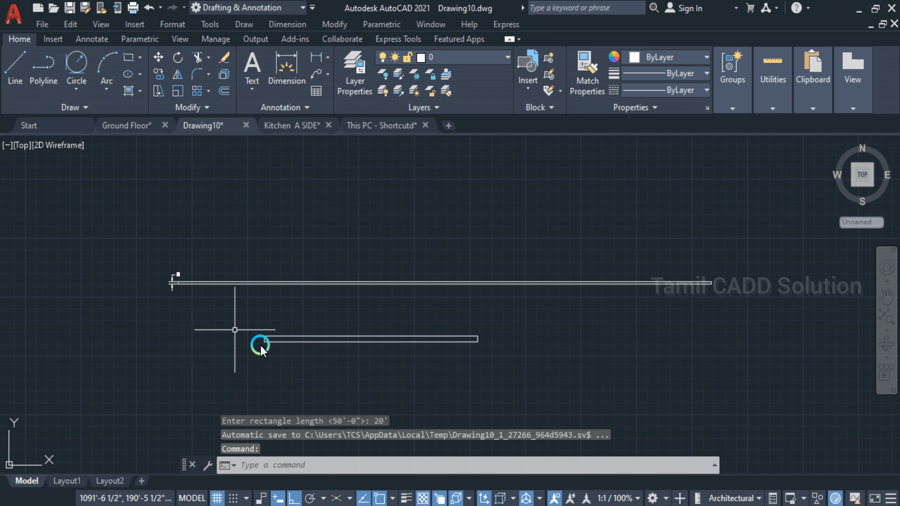
Step: Add a linear dimension to the short side at the left end of the 20' rectangle
scroll(263, 349, "up", 5)
type("dli")
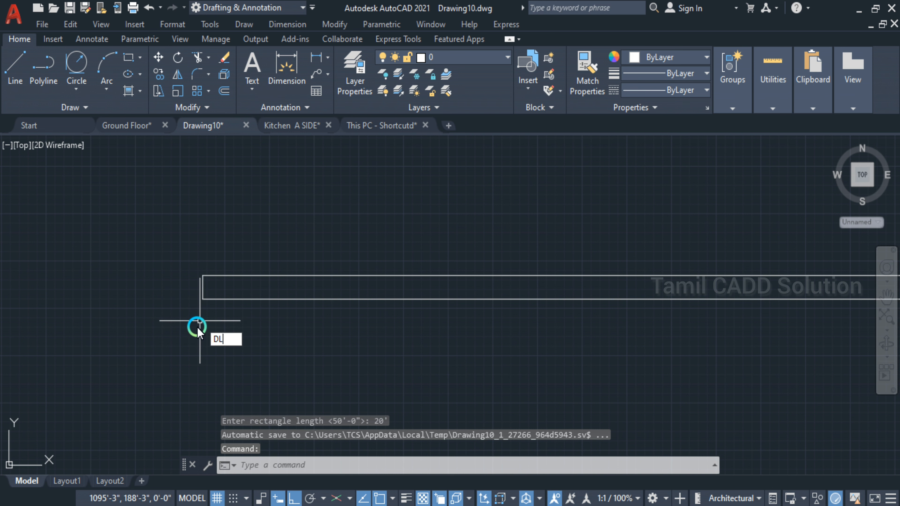
key("Return")
key("Return")
key("Escape")
key("Return")
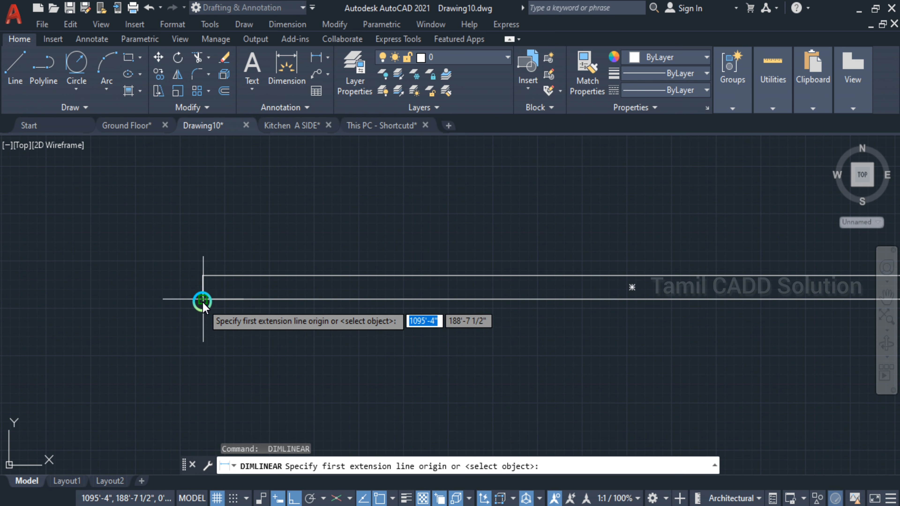
left_click(201, 291)
left_click(200, 277)
left_click(131, 291)
scroll(131, 303, "up", 5)
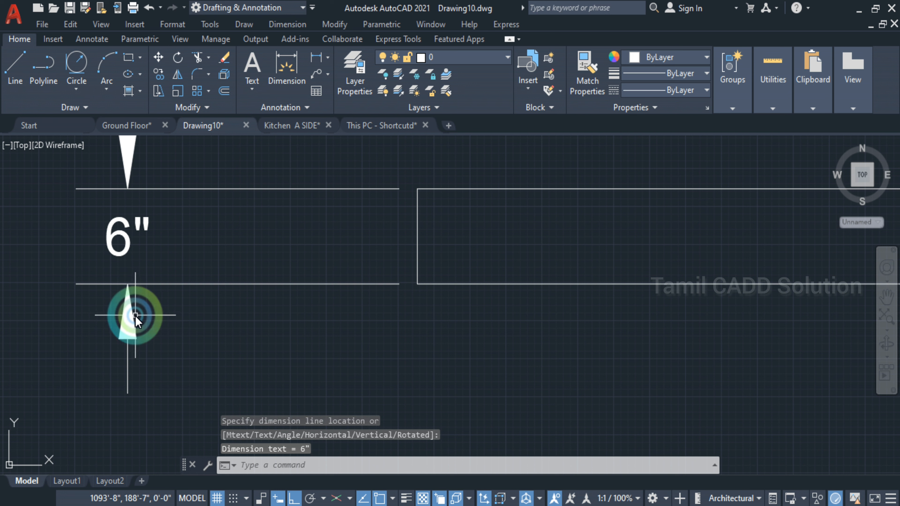
scroll(176, 334, "down", 5)
Step: Erase the 20' rectangle together with its short-side dimension
left_click(250, 340)
left_click(200, 283)
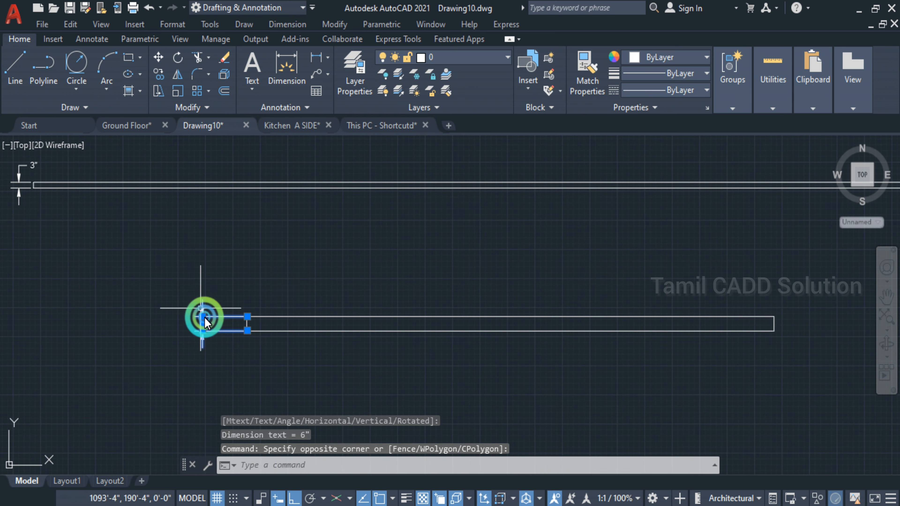
key("Delete")
Step: Erase the remaining long rectangle and the 3" dimension at its left end
scroll(248, 300, "down", 3)
left_click(376, 305)
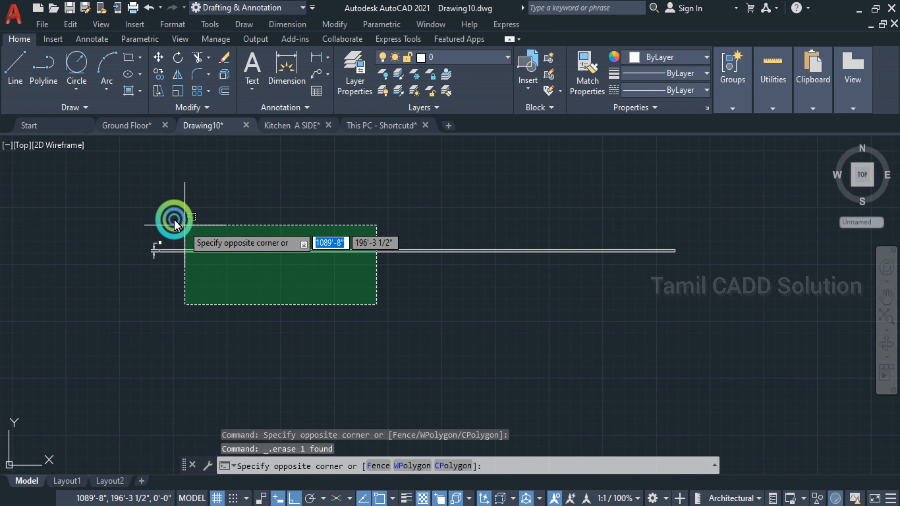
left_click(122, 216)
key("Delete")
scroll(124, 221, "down", 1)
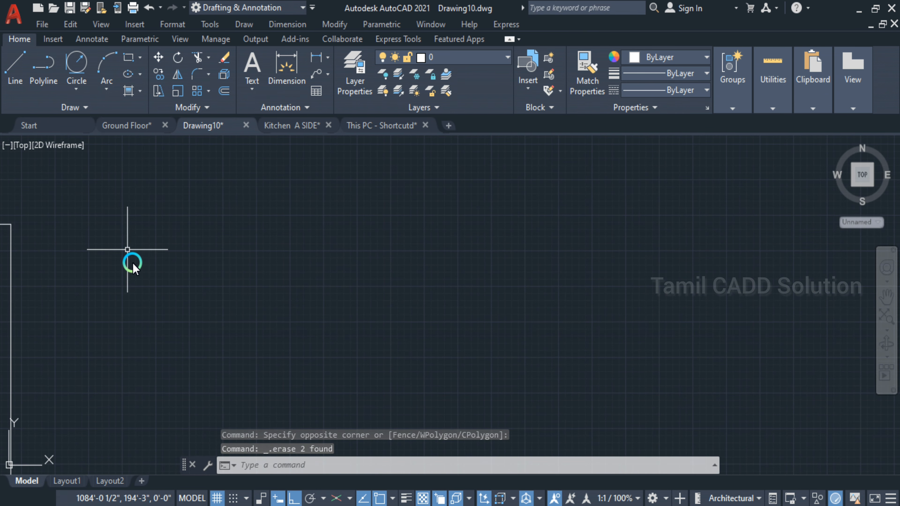
middle_click_drag(181, 293, 177, 290)
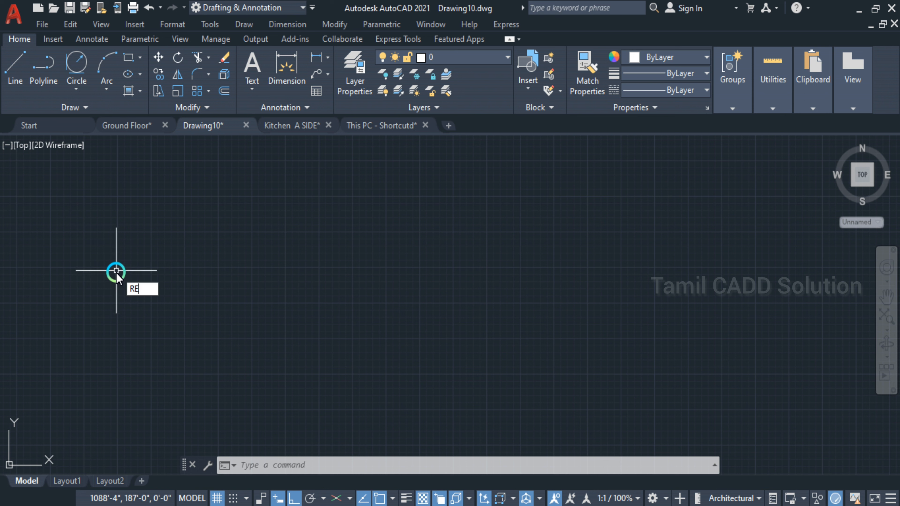
key("Return")
left_click(196, 218)
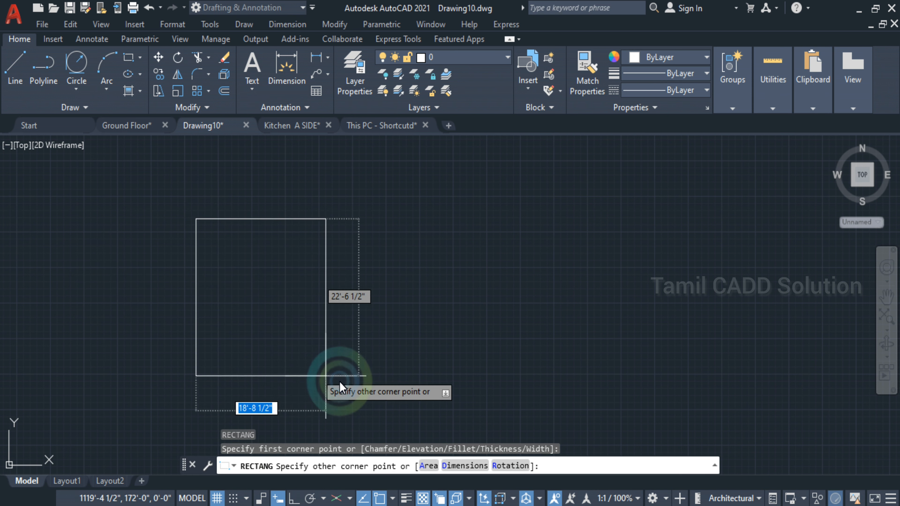
left_click(504, 465)
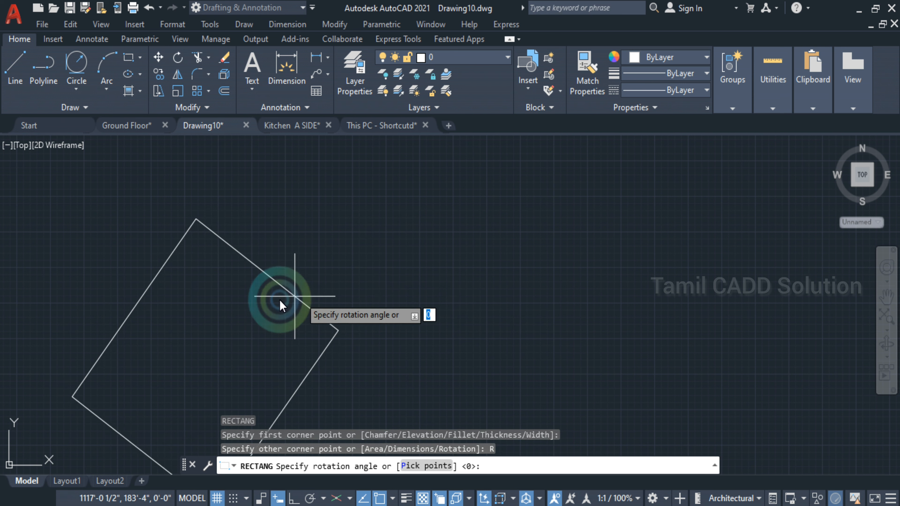
key("Escape")
type("ar")
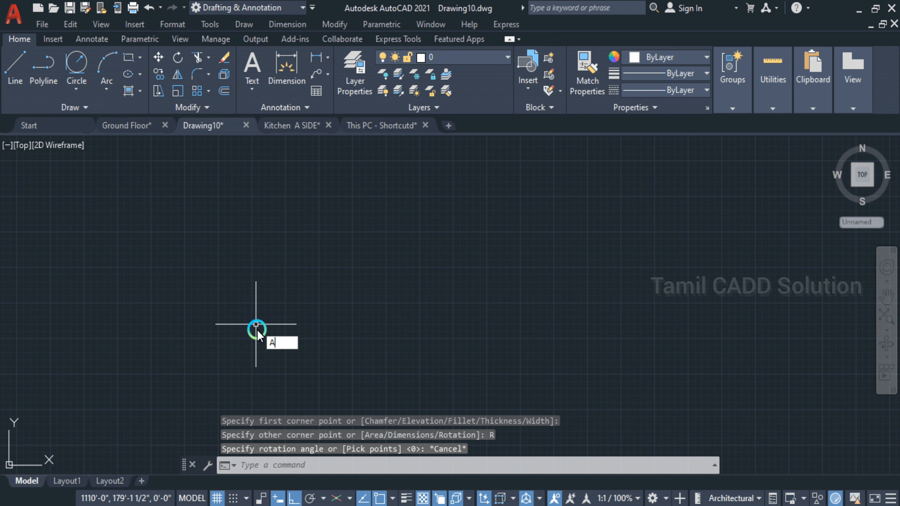
key("Escape")
key("Escape")
Step: Start a new rectangle in the empty drawing area and set its rotation angle to 0
type("rec")
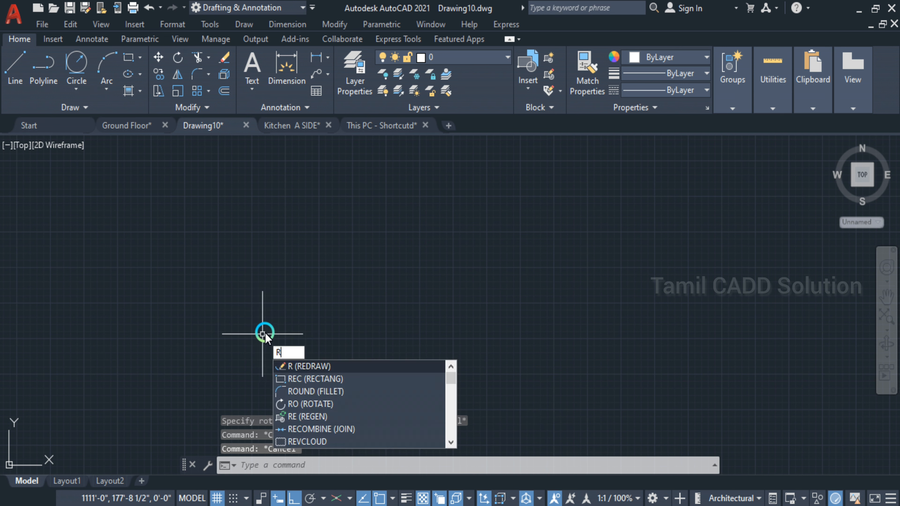
key("Return")
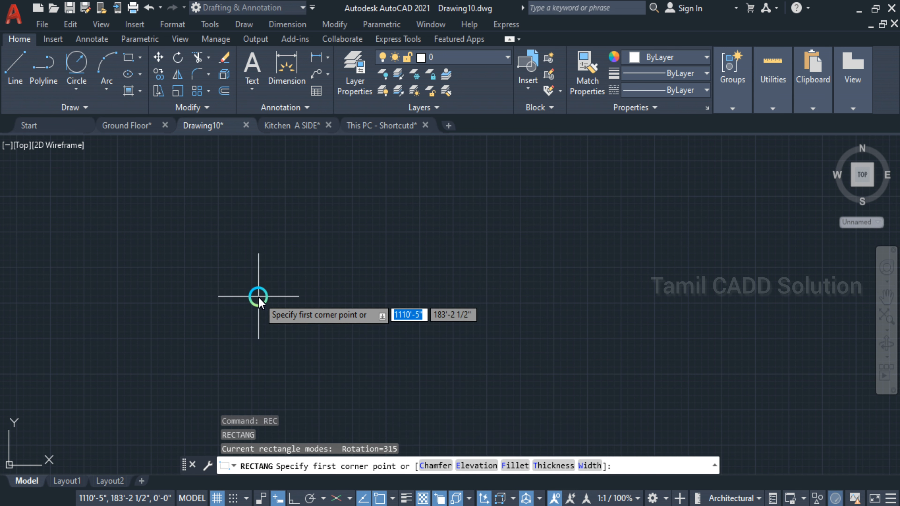
left_click(231, 217)
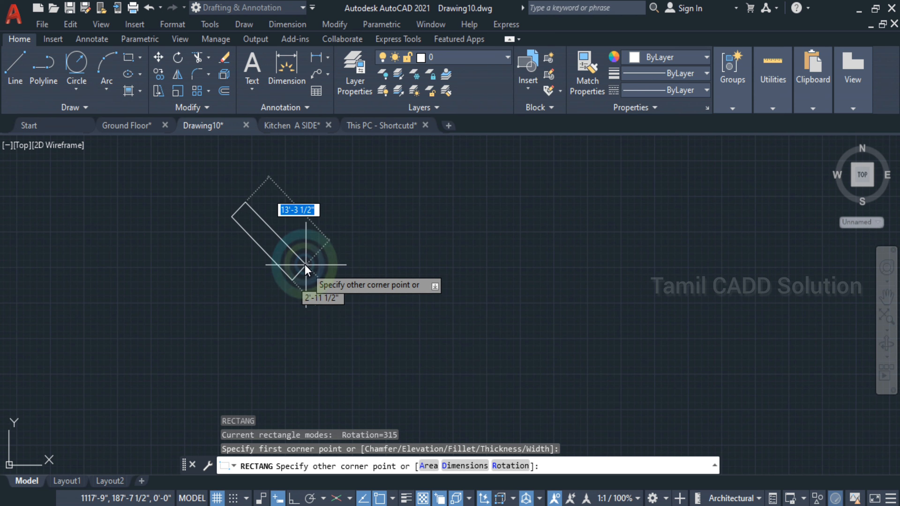
type("R")
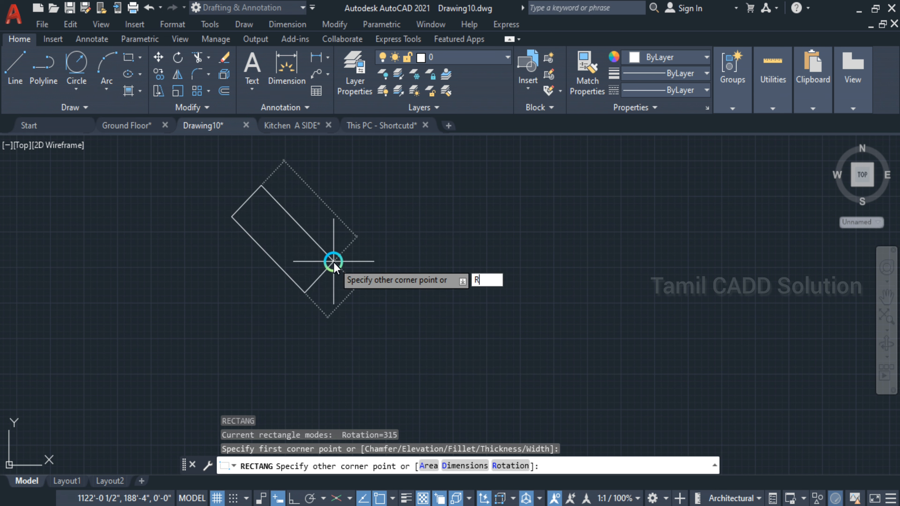
key("Return")
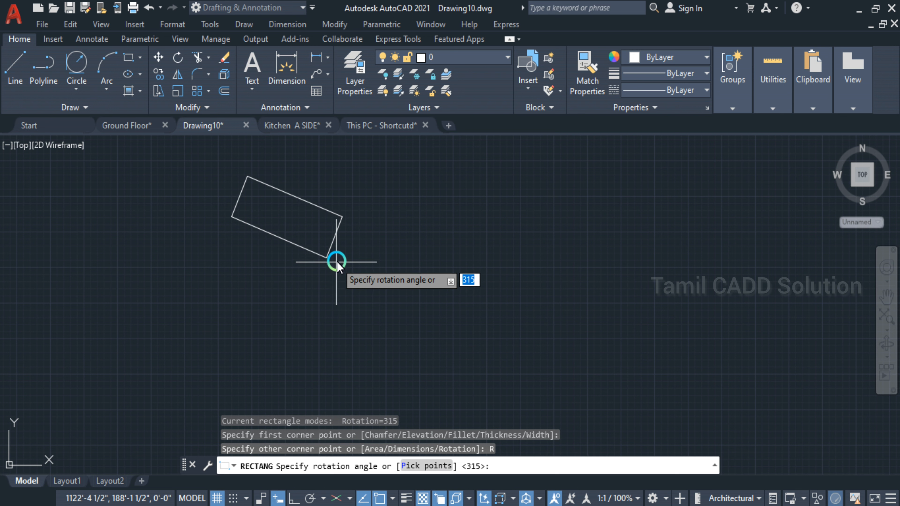
type("0")
key("Return")
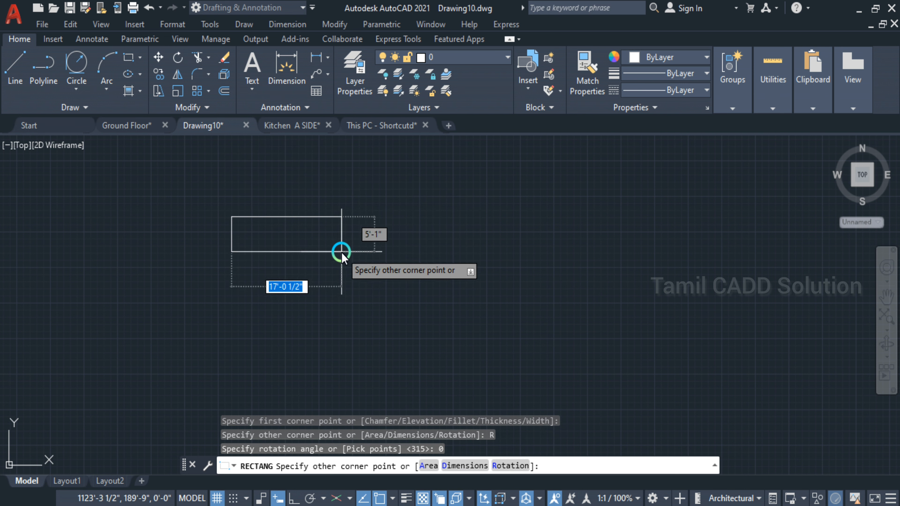
Step: Complete the rectangle by area, using 1500 square inches and a length of 5'
type("A")
key("Return")
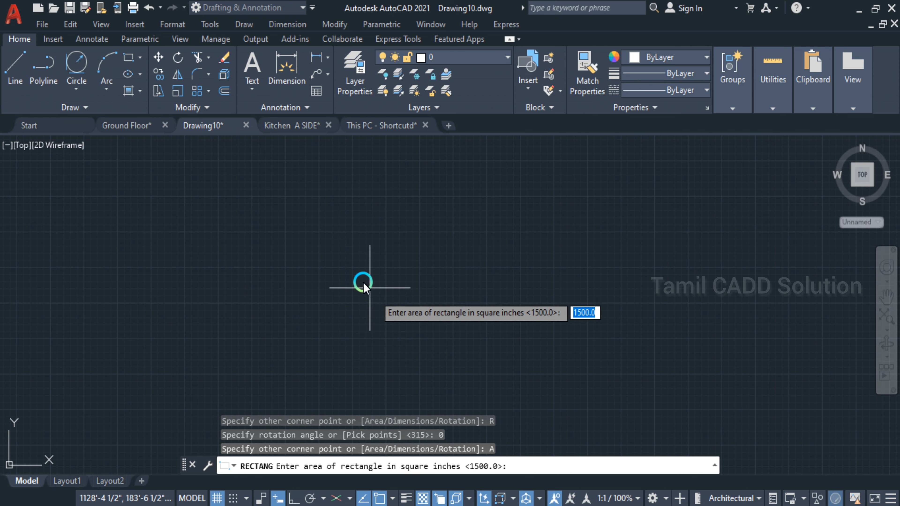
key("Return")
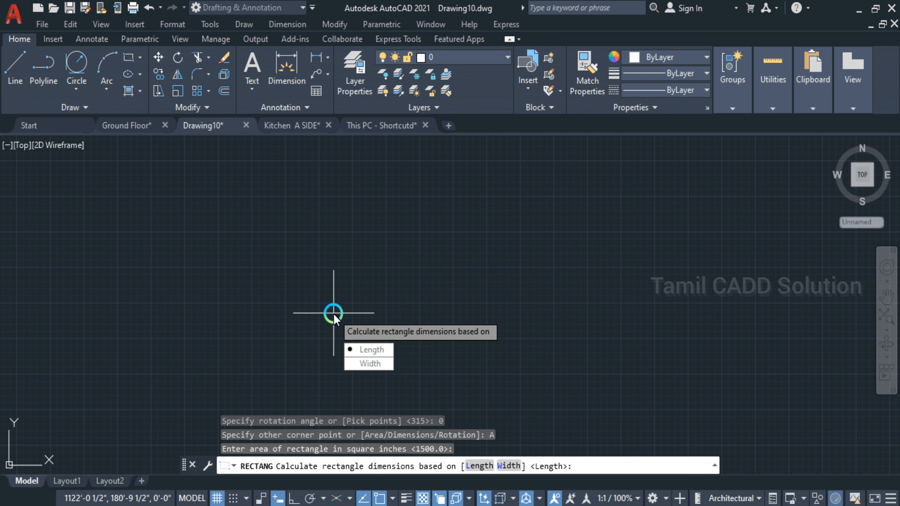
left_click(384, 353)
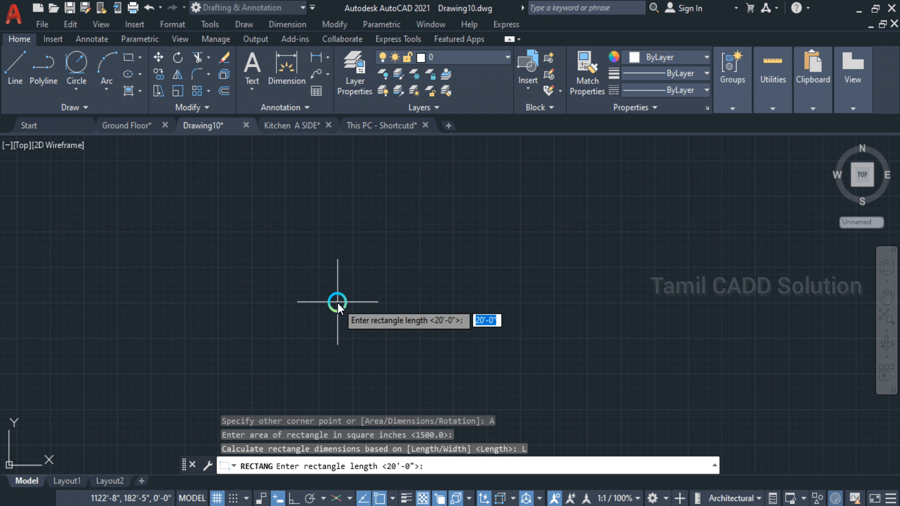
type("5")
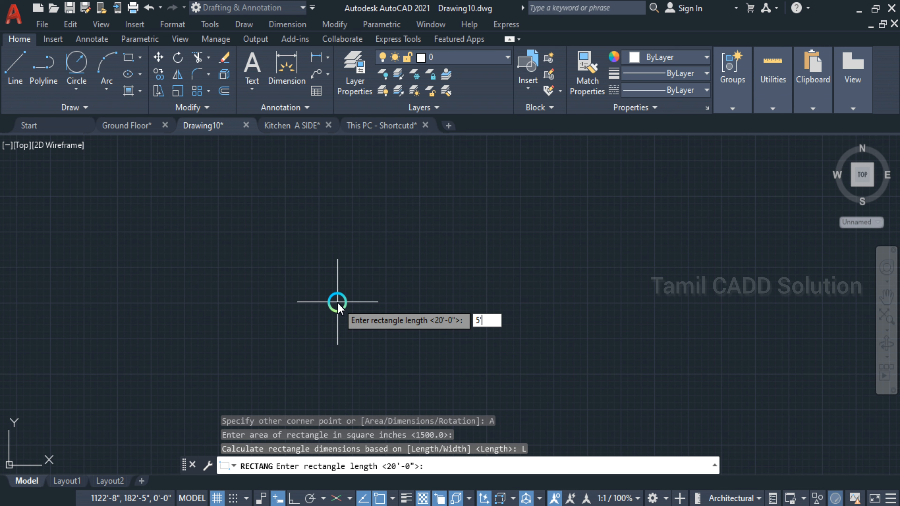
type("'")
key("Return")
left_click(249, 251)
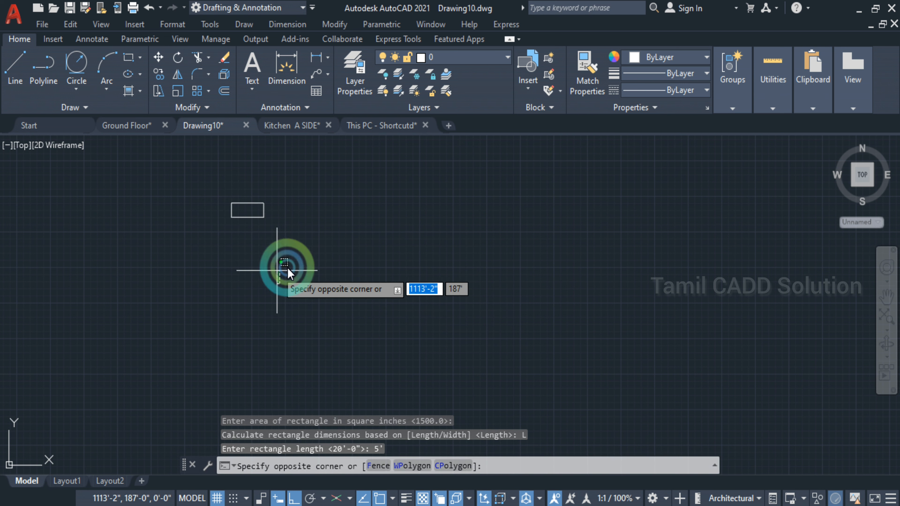
left_click(288, 268)
Step: Add a horizontal linear dimension above the top edge of the 5' rectangle
scroll(248, 195, "up", 6)
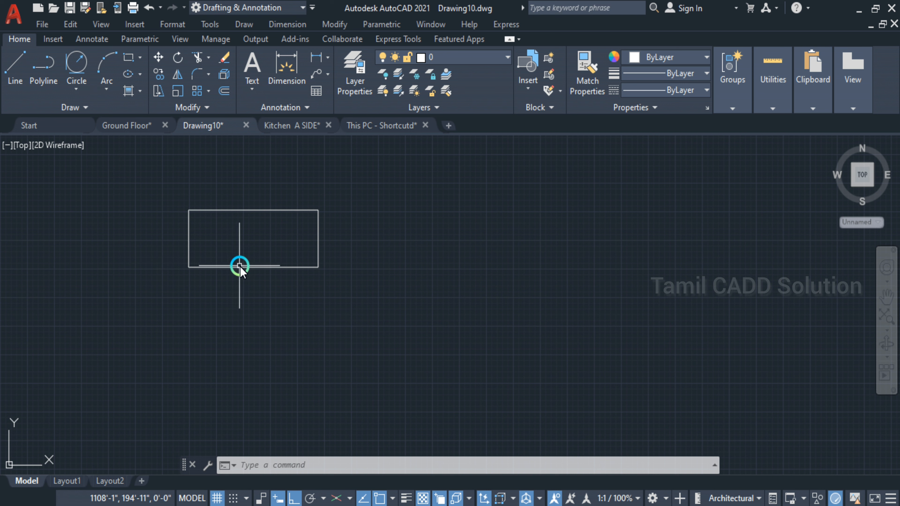
type("dli")
key("Return")
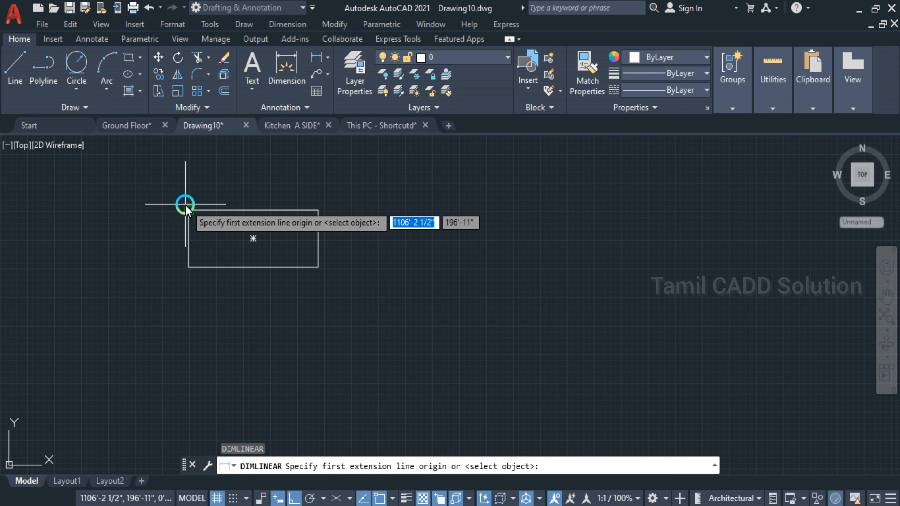
left_click(188, 210)
left_click(319, 210)
left_click(294, 199)
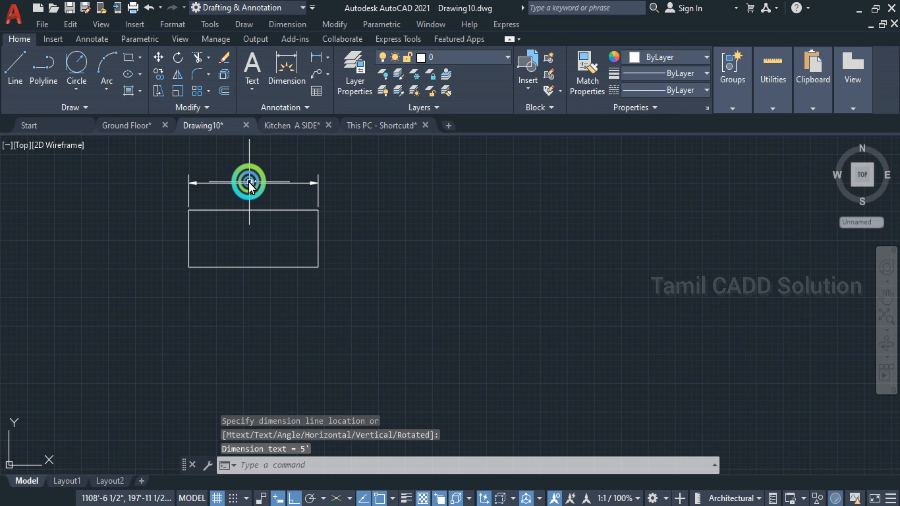
Step: Add a vertical linear dimension beside the left edge of the 5' rectangle
scroll(248, 181, "up", 4)
key("Return")
left_click(95, 258)
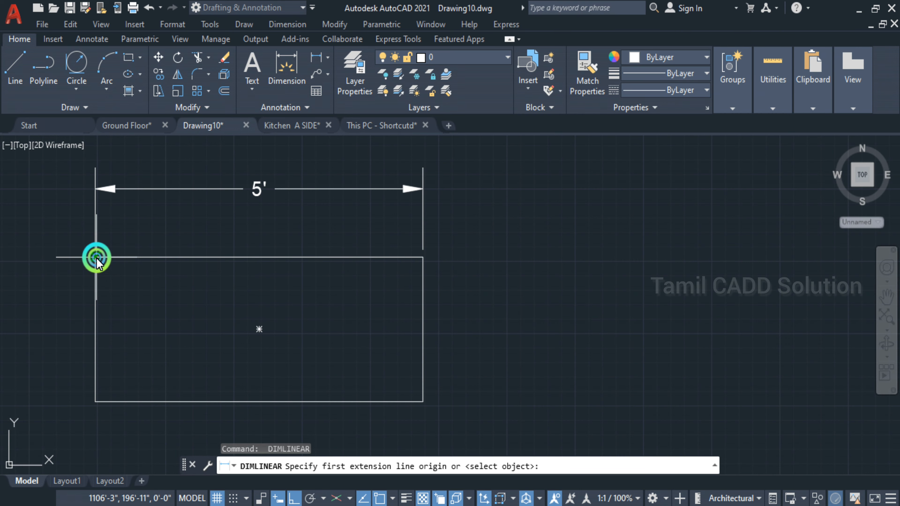
left_click(95, 402)
left_click(31, 369)
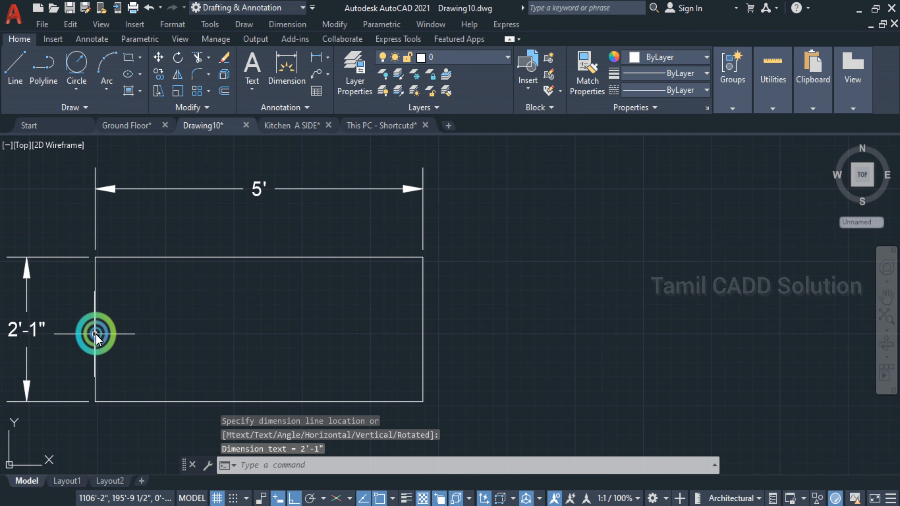
Step: Erase the 5' rectangle together with its horizontal and vertical dimensions
middle_click_drag(95, 334, 210, 316)
scroll(212, 316, "down", 2)
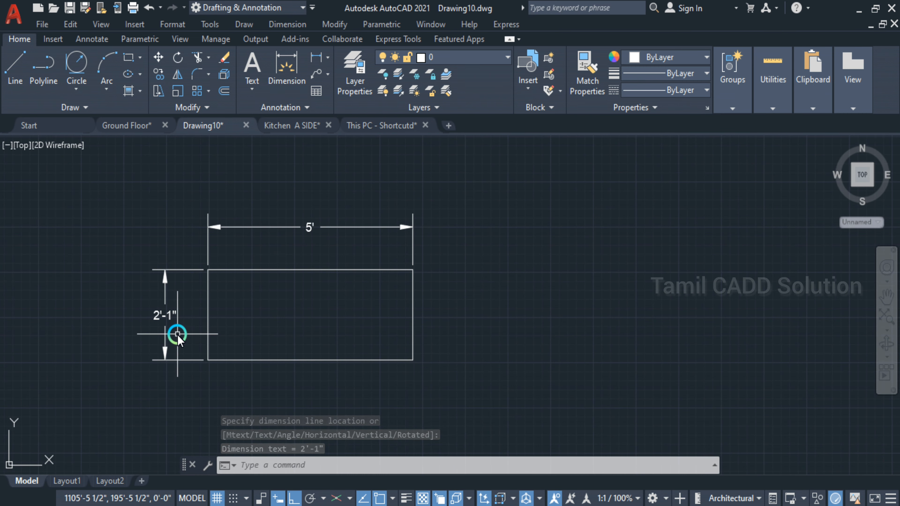
middle_click_drag(256, 305, 186, 318)
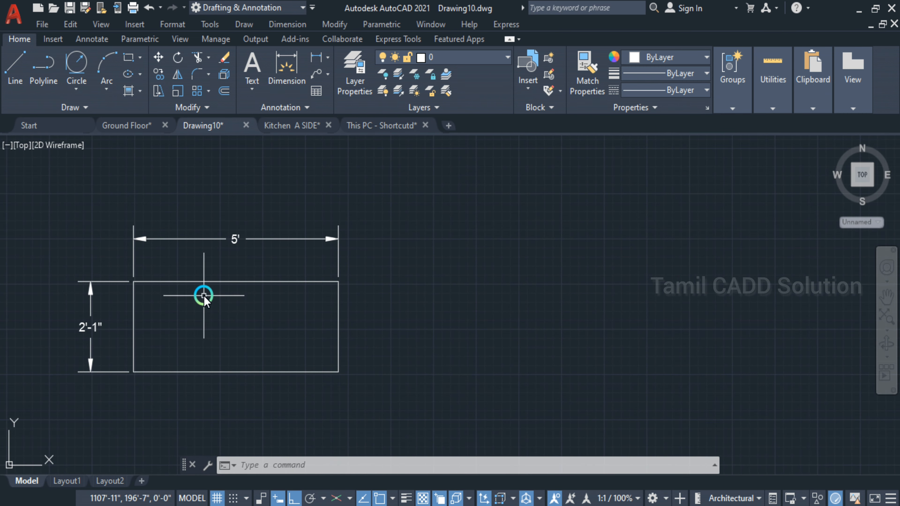
scroll(223, 280, "down", 4)
middle_click_drag(221, 302, 287, 316)
left_click(173, 259)
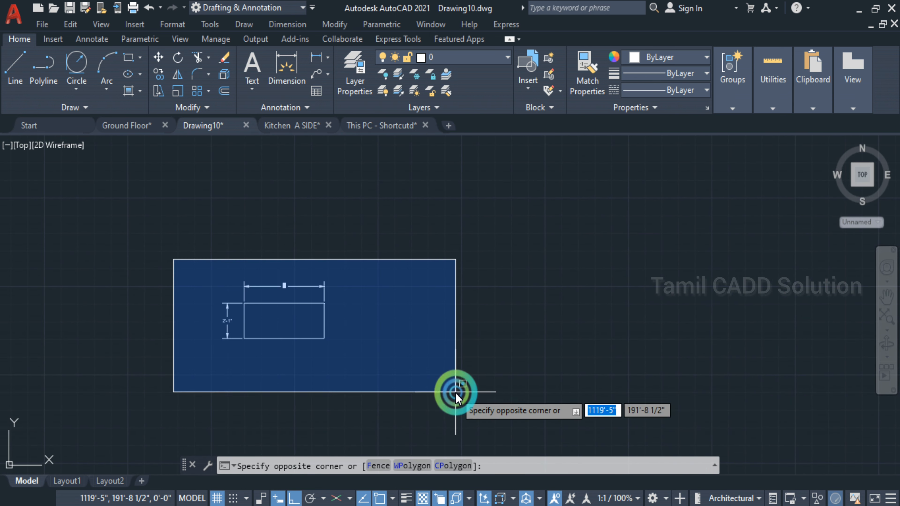
left_click(452, 392)
key("Delete")
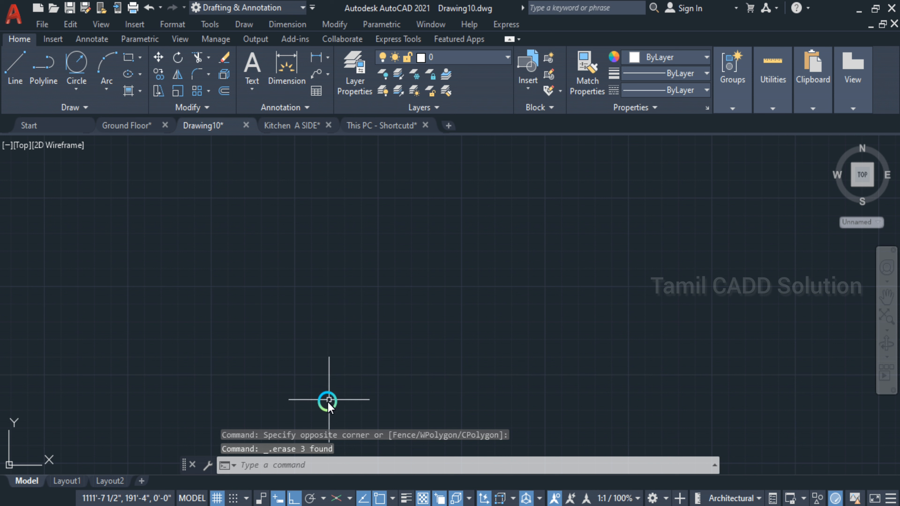
Step: Draw a 5' by 3' rectangle in the empty area with its rotation angle set to 45
type("REC")
key("Return")
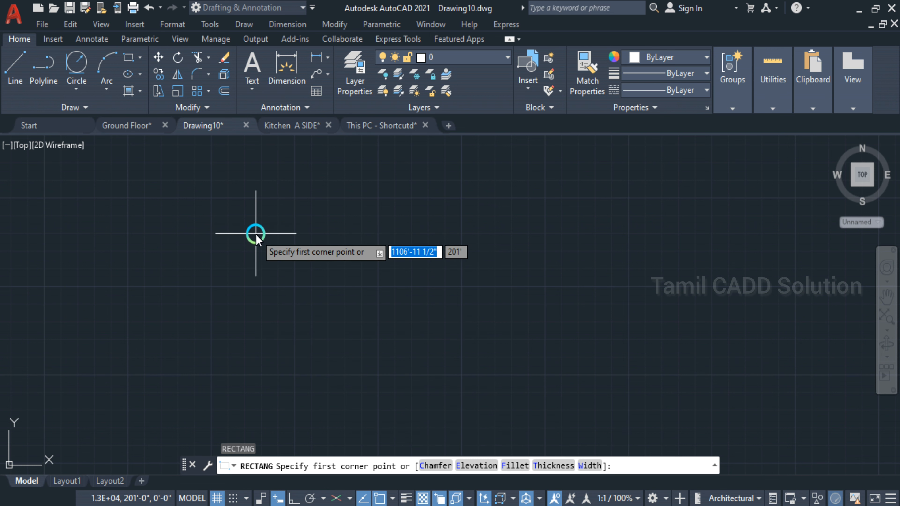
left_click(236, 220)
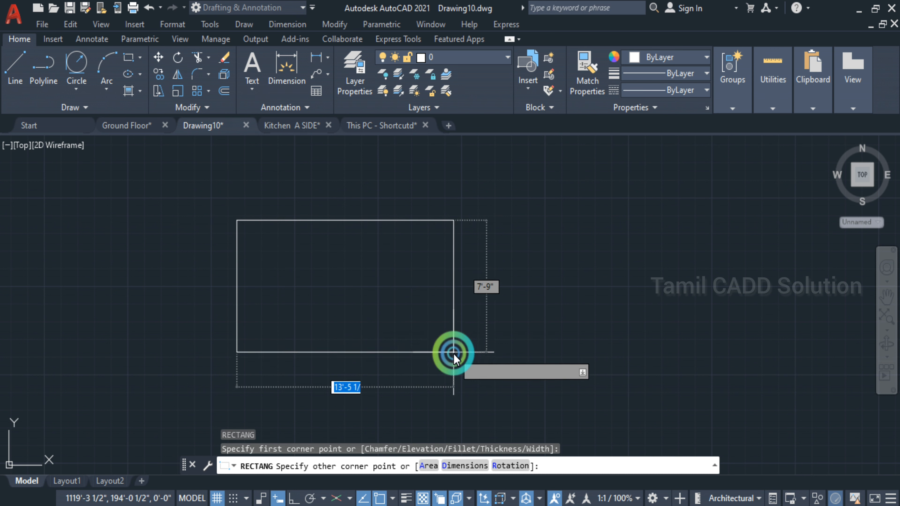
left_click(509, 466)
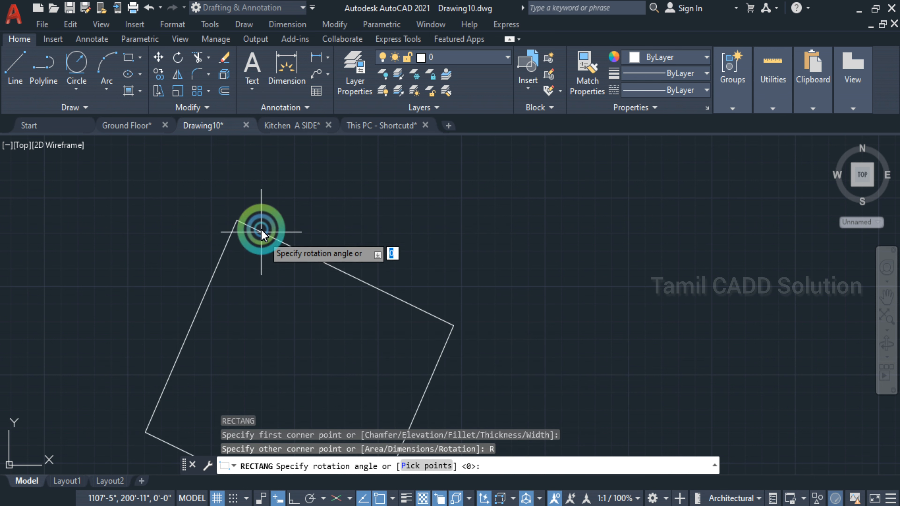
type("45")
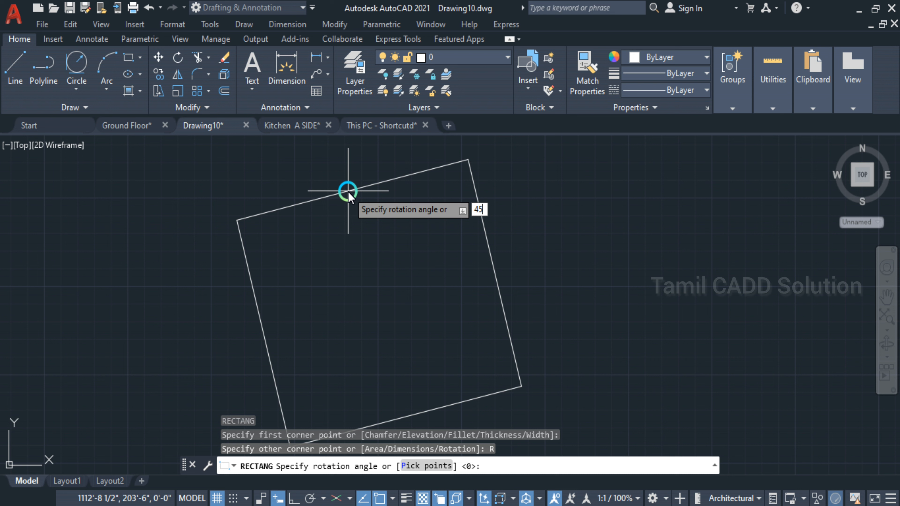
key("Return")
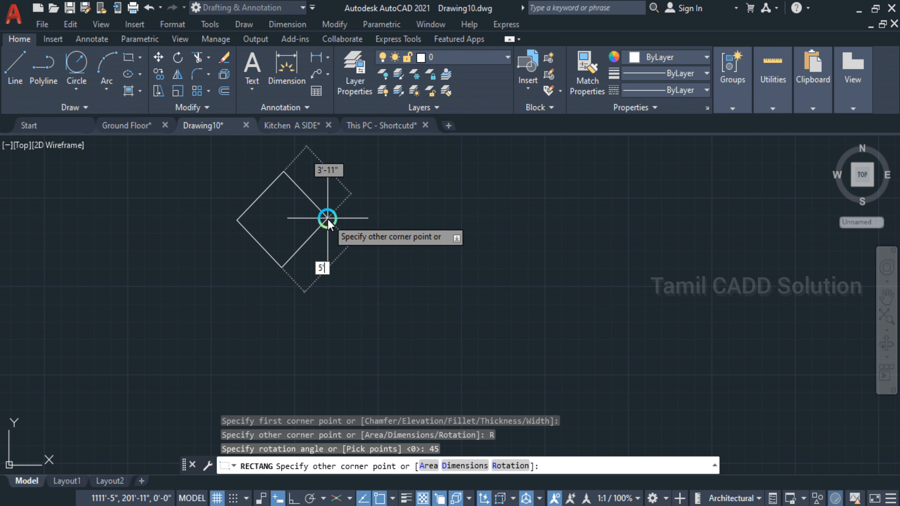
key("Tab")
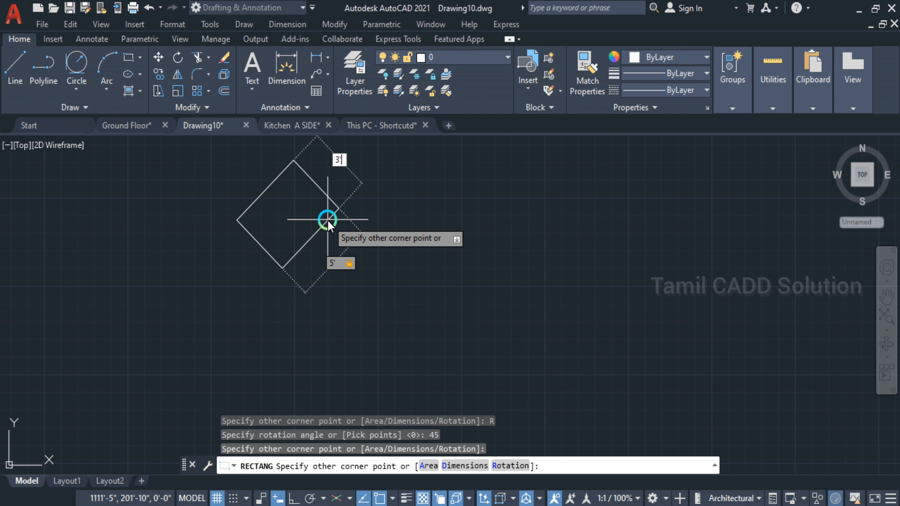
key("Return")
Step: Erase the 5' by 3' rotated rectangle
middle_click_drag(308, 315, 278, 341)
left_click(307, 277)
left_click(205, 224)
key("Delete")
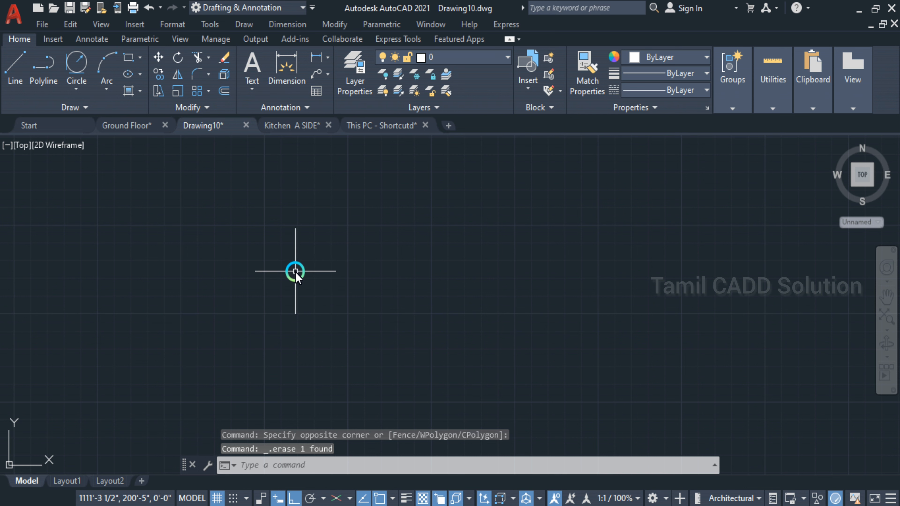
Step: Set the rectangle line width to 2 and draw a rectangle about 12' by 6' at the current 45-degree rotation
middle_click_drag(315, 259, 310, 263)
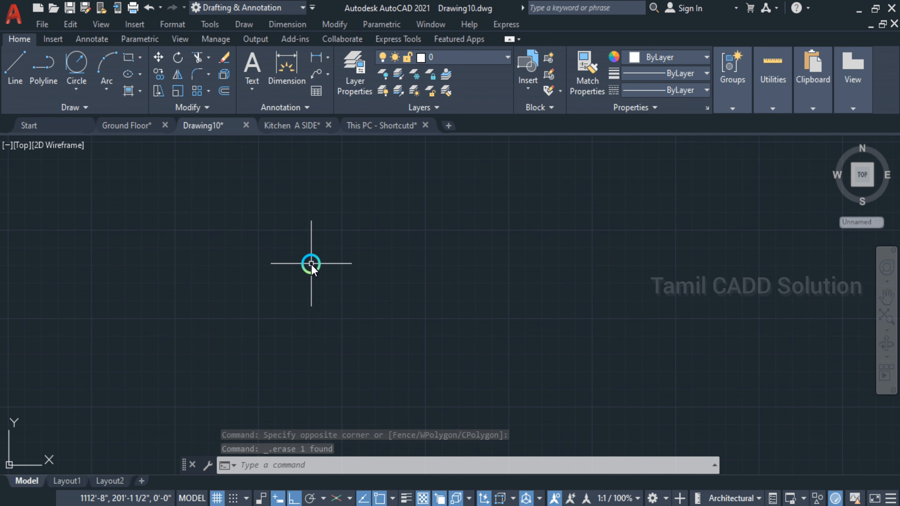
type("REC")
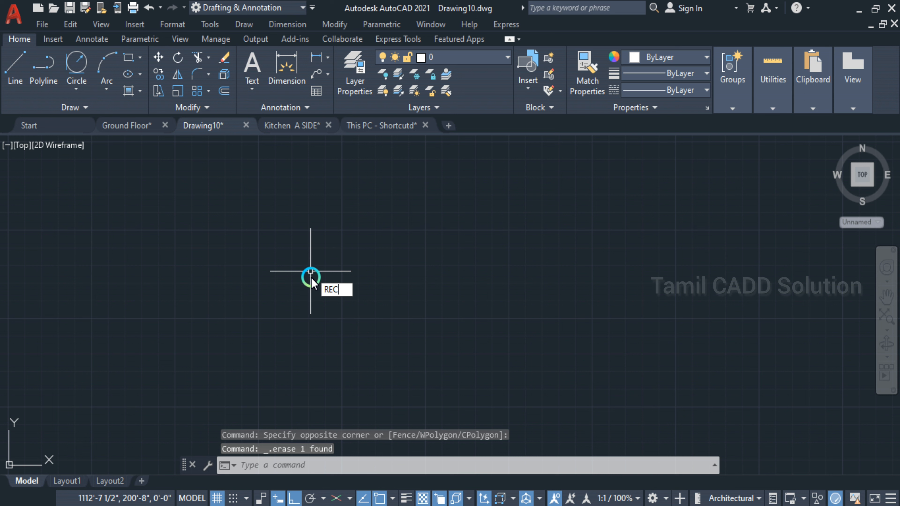
key("Return")
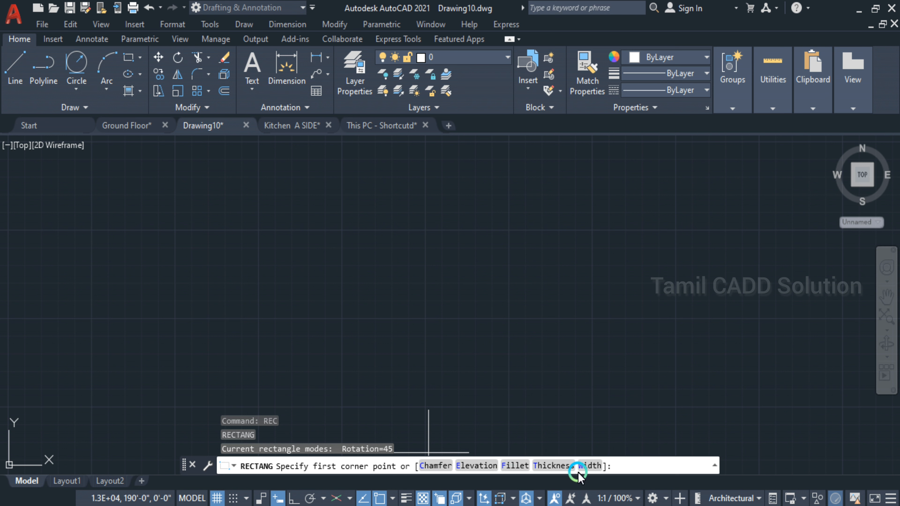
left_click(589, 468)
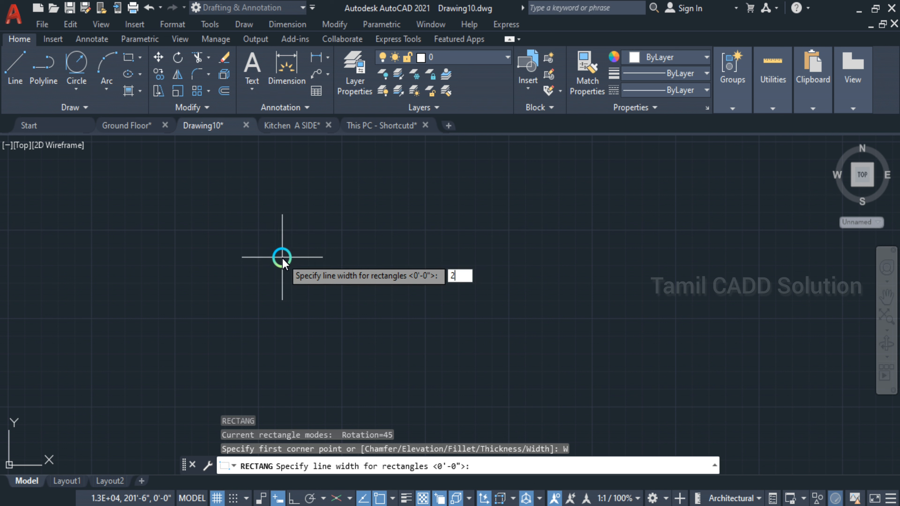
key("Return")
left_click(231, 209)
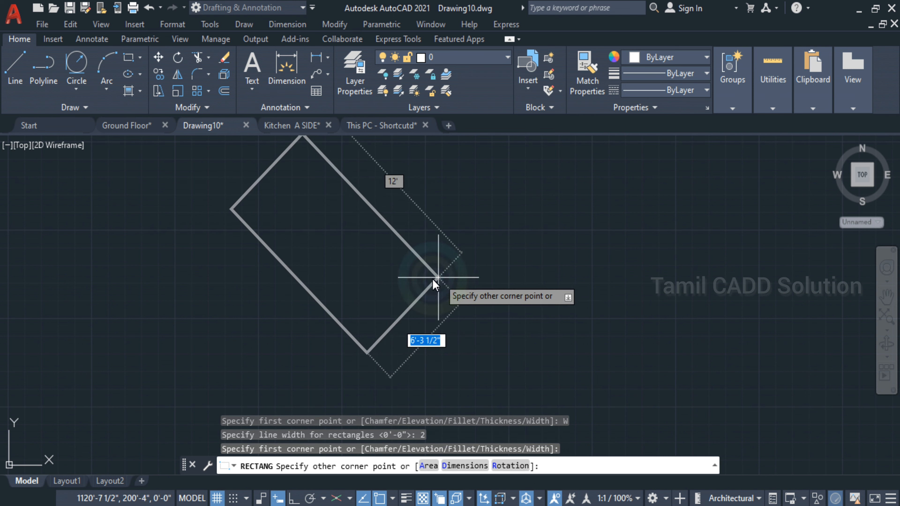
left_click(430, 281)
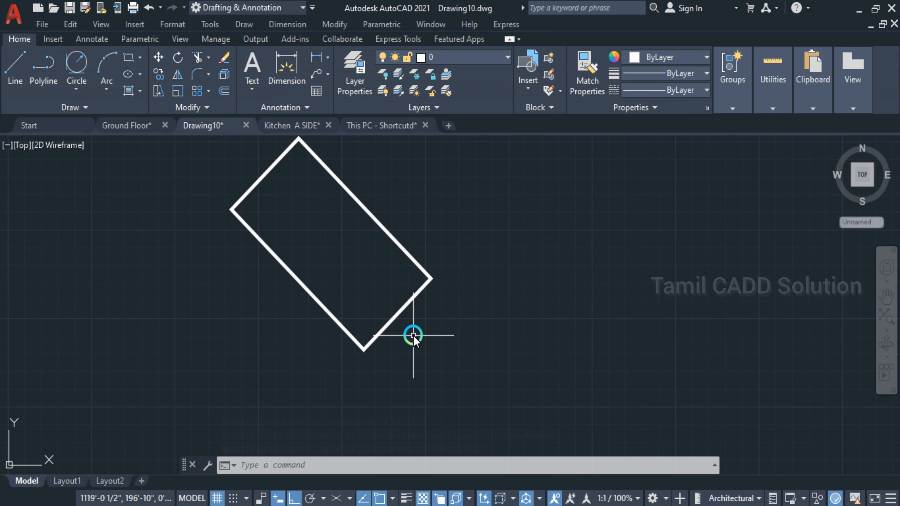
Step: Draw a second, larger rectangle beside the first with the same line width and 45-degree rotation
scroll(425, 335, "down", 2)
middle_click_drag(444, 334, 307, 338)
scroll(299, 330, "up", 4)
scroll(319, 323, "down", 4)
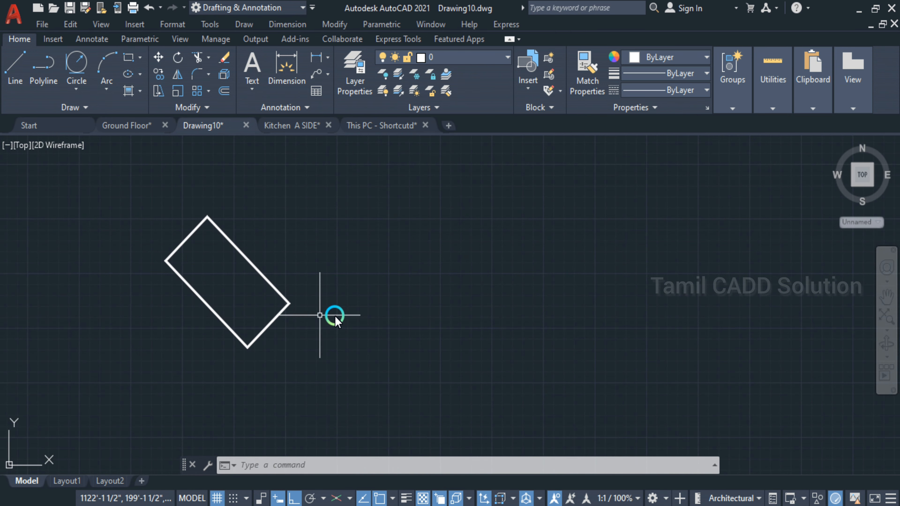
type("C")
key("Return")
left_click(374, 224)
left_click(679, 381)
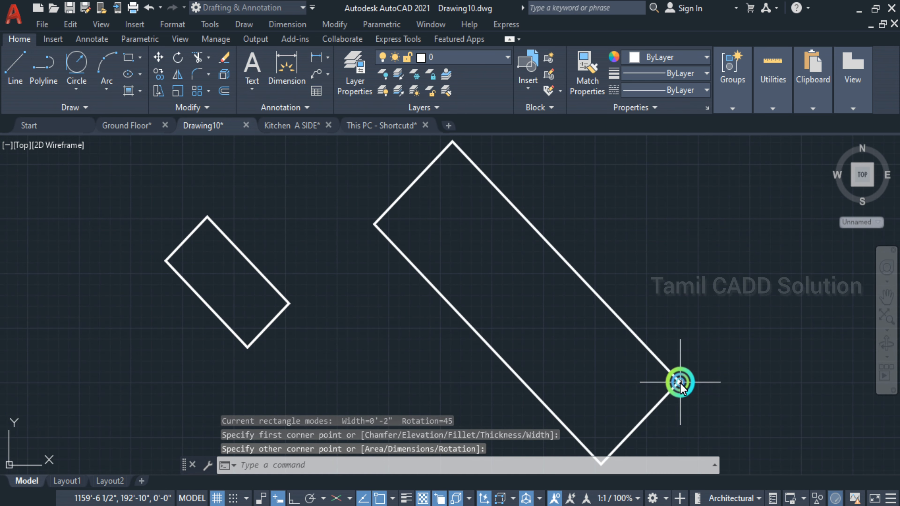
Step: Draw a third rotated rectangle to the upper right of the large one, smaller than it
middle_click_drag(509, 248, 448, 261)
key("Return")
left_click(416, 175)
left_click(576, 262)
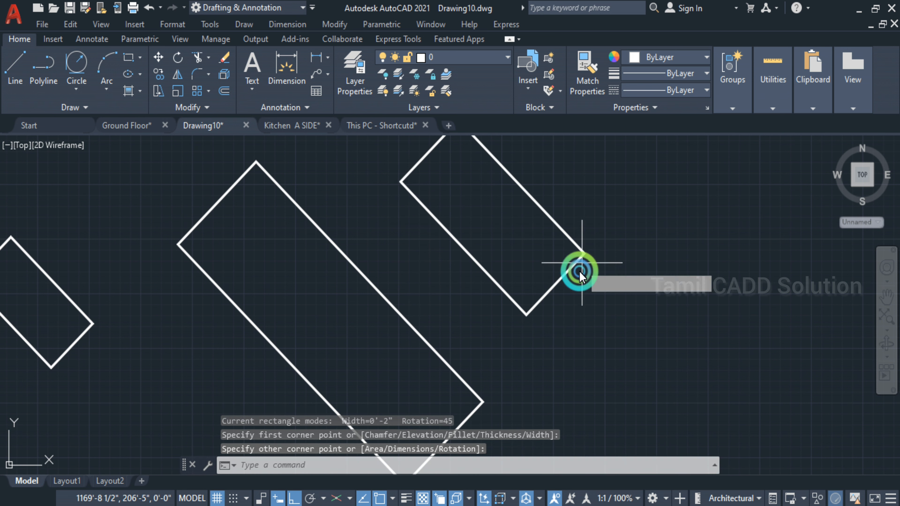
key("Return")
scroll(501, 338, "down", 4)
key("Escape")
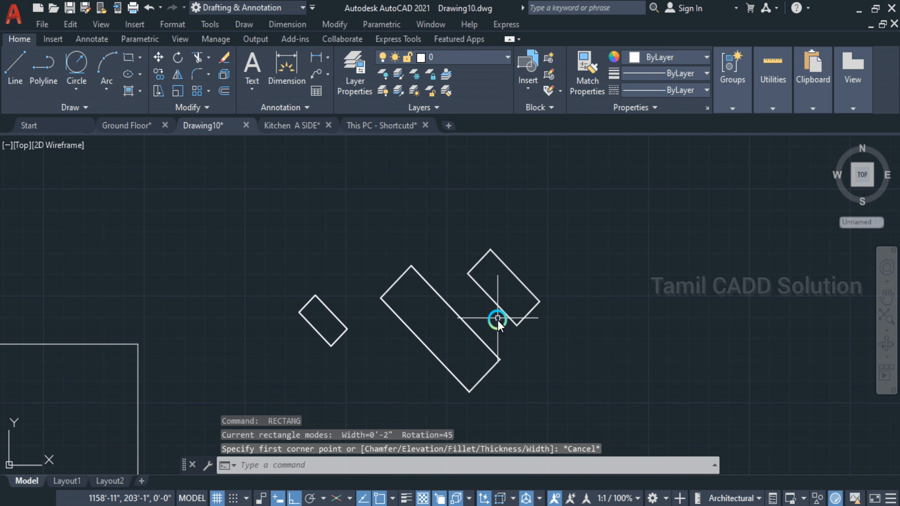
Step: Draw a horizontal rectangle to the upper right of the three rotated ones, with the rotation angle set to 0
type("REC")
key("Return")
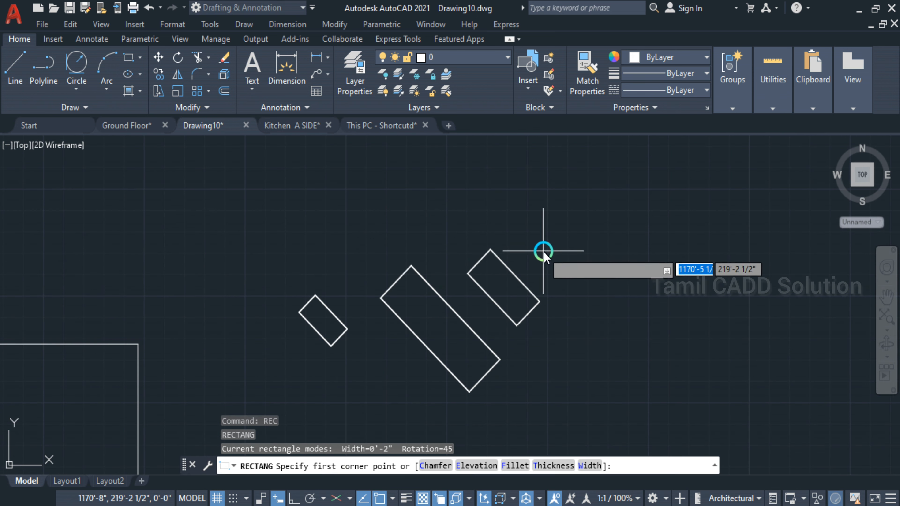
left_click(561, 236)
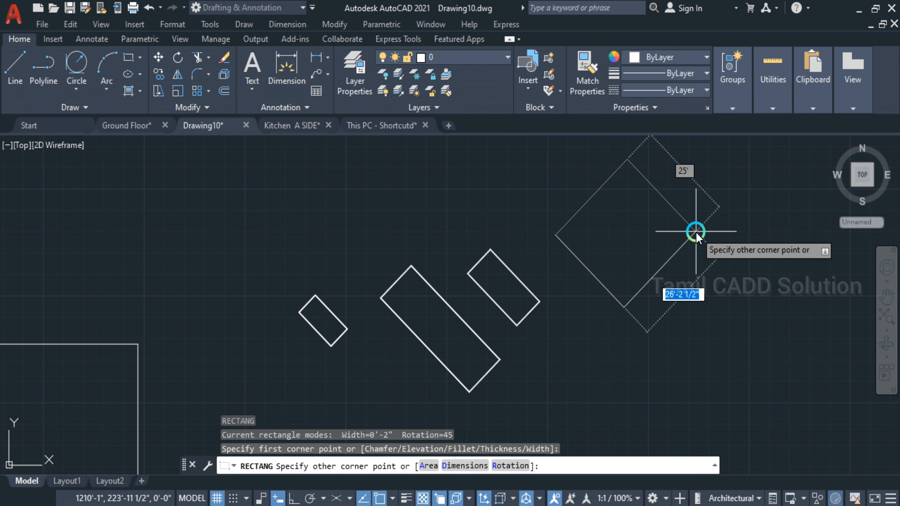
left_click(512, 465)
type("0")
key("Return")
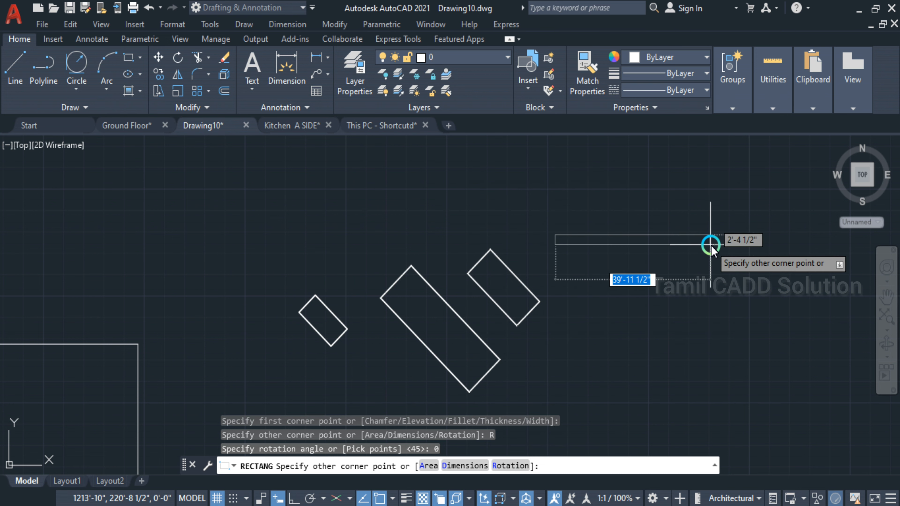
left_click(700, 214)
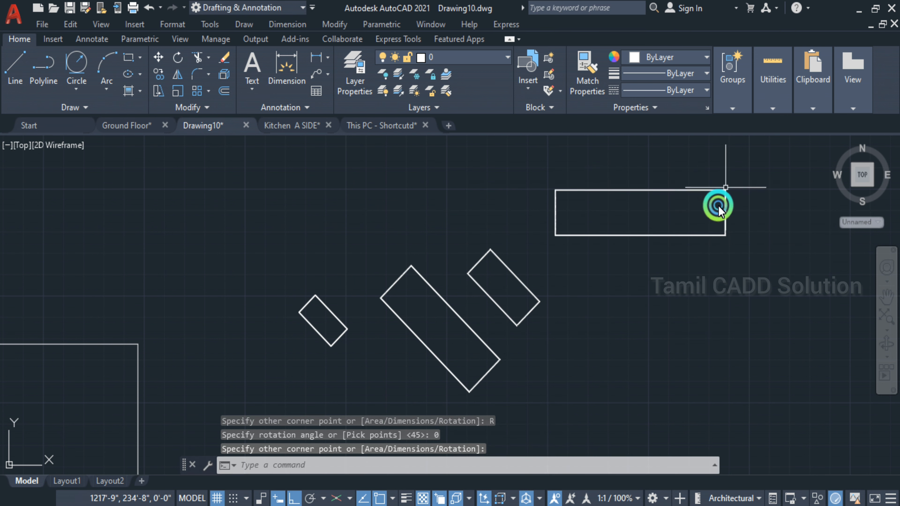
middle_click_drag(543, 259, 474, 265)
key("Return")
scroll(298, 255, "up", 4)
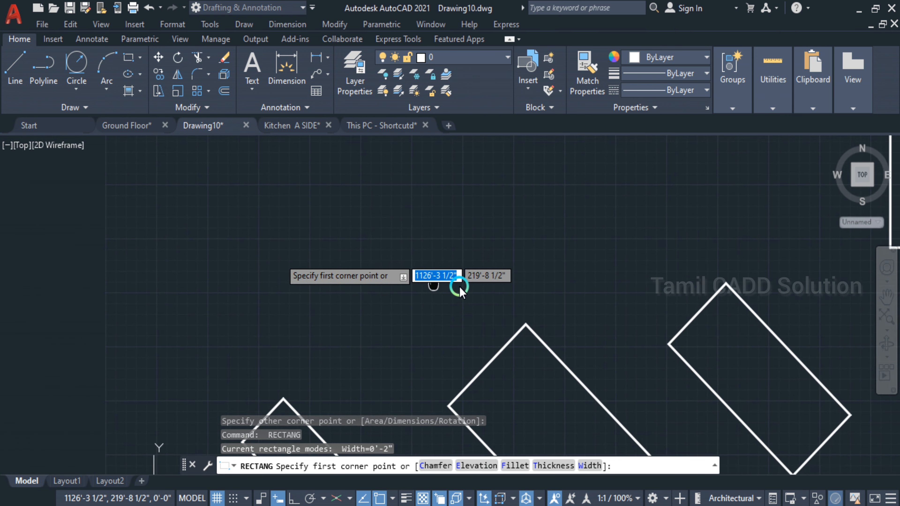
left_click(158, 226)
key("Escape")
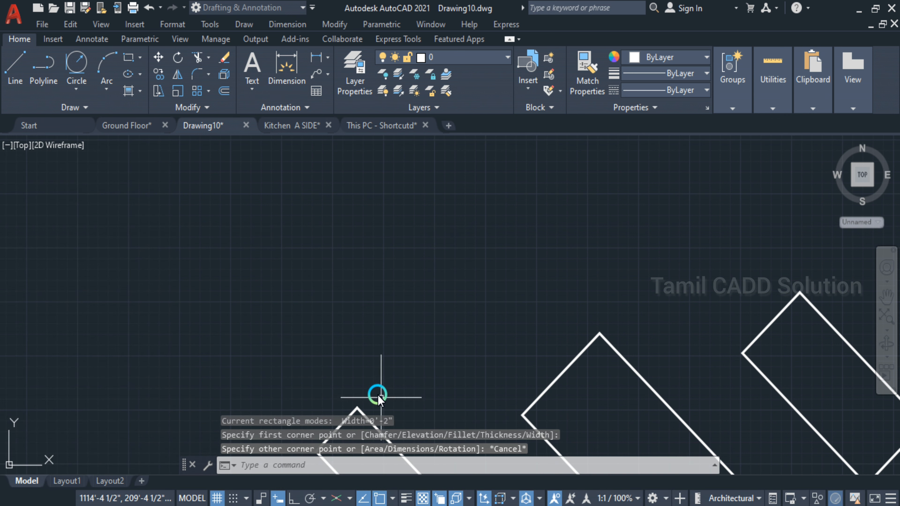
Step: Set the Rectangle command's line width to 0
key("Return")
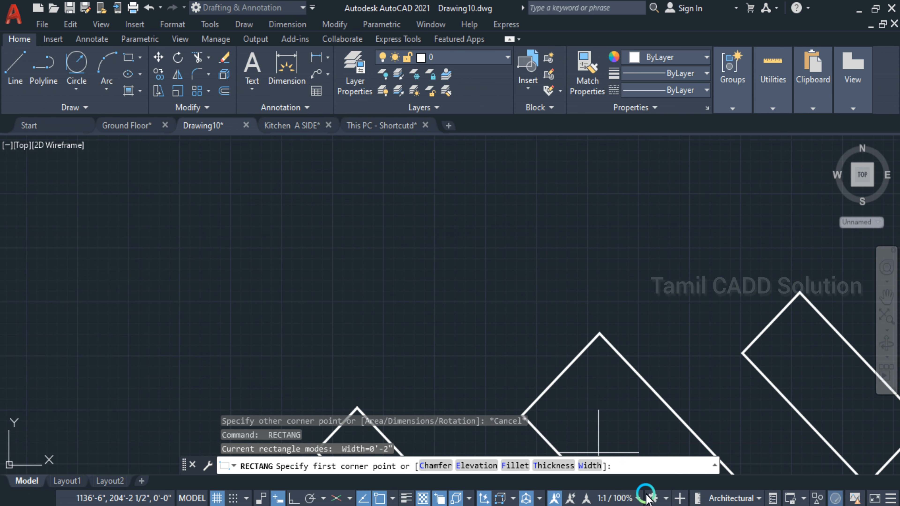
left_click(587, 466)
type("0")
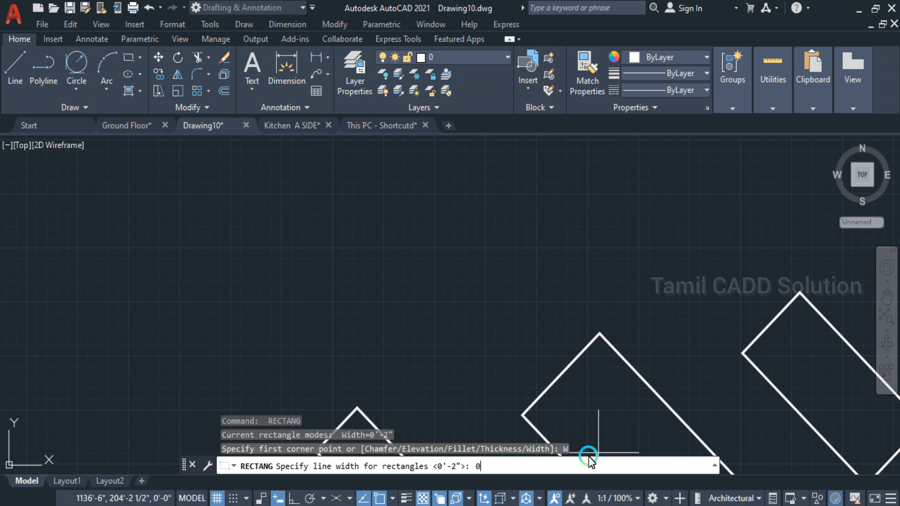
key("Return")
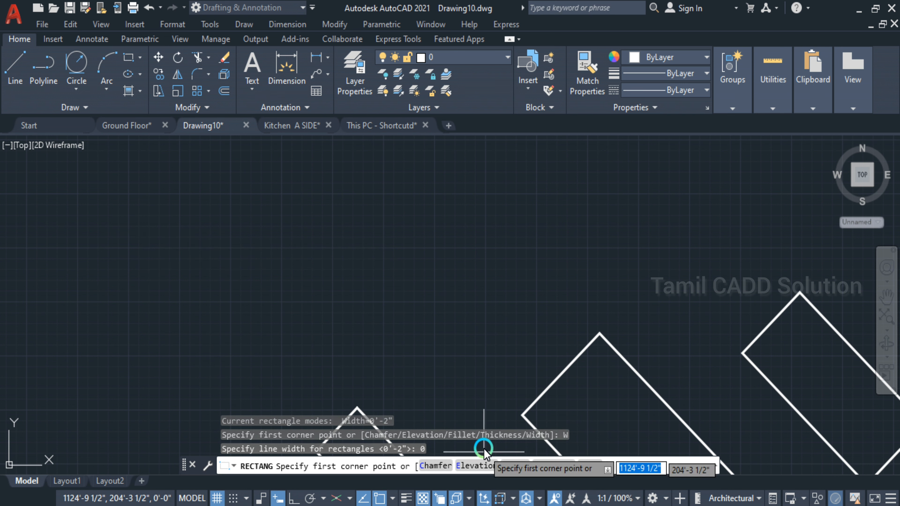
left_click(436, 466)
left_click(199, 295)
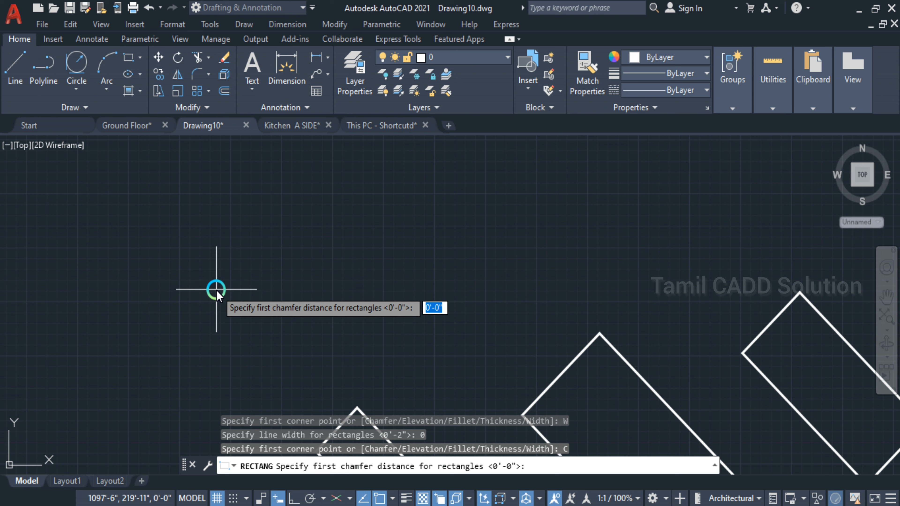
key("Return")
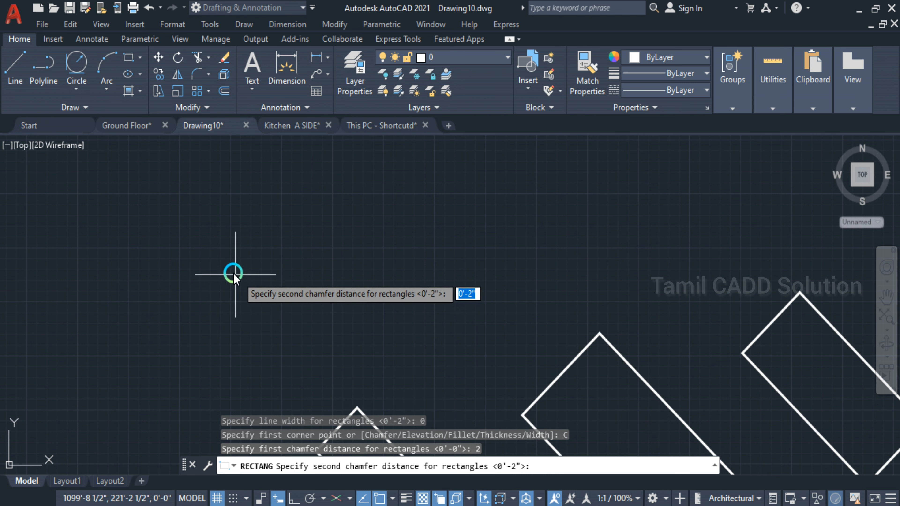
left_click(191, 244)
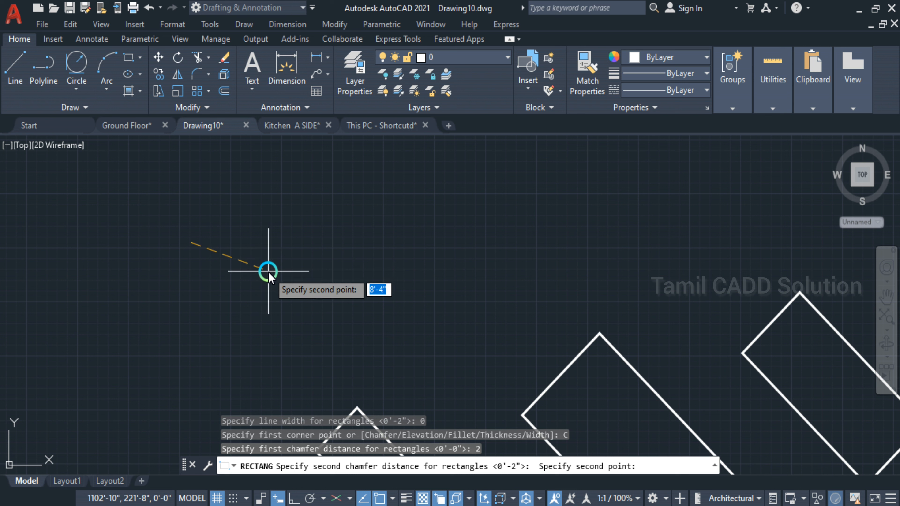
key("Escape")
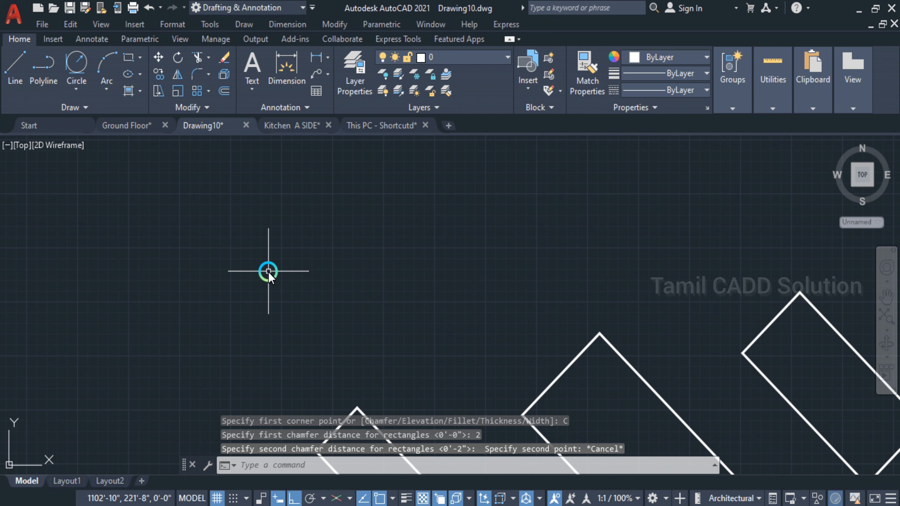
type("REC")
key("Return")
left_click(231, 205)
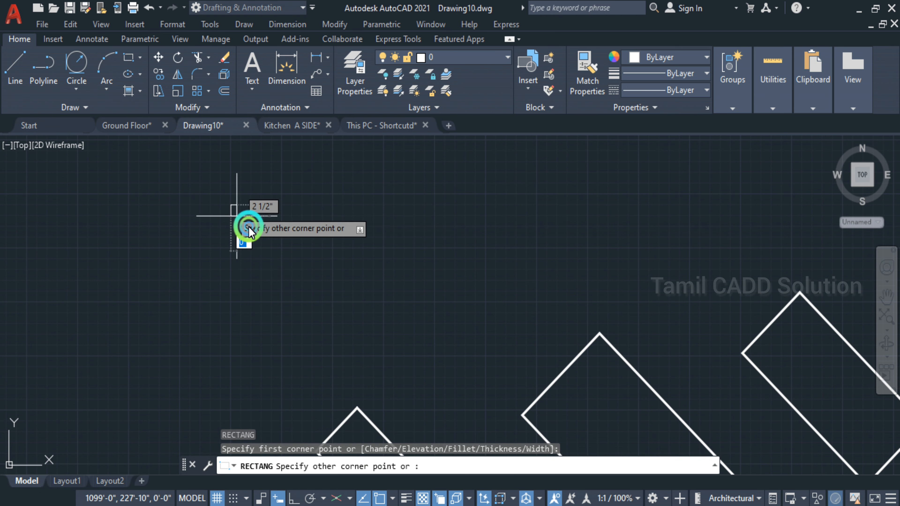
key("Escape")
left_click(245, 238)
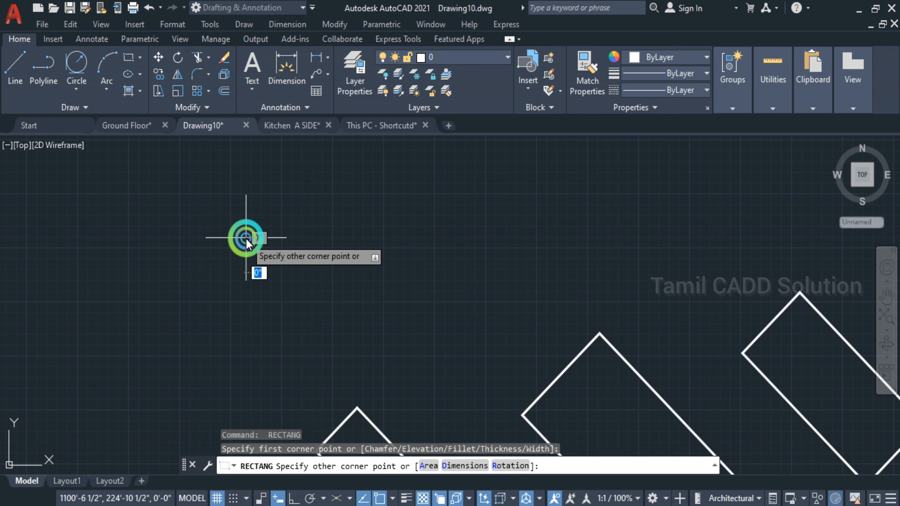
key("Return")
key("Escape")
Step: Draw a rectangle with both chamfer distances set to 2 inches, in the empty area above the rotated rectangles
key("Return")
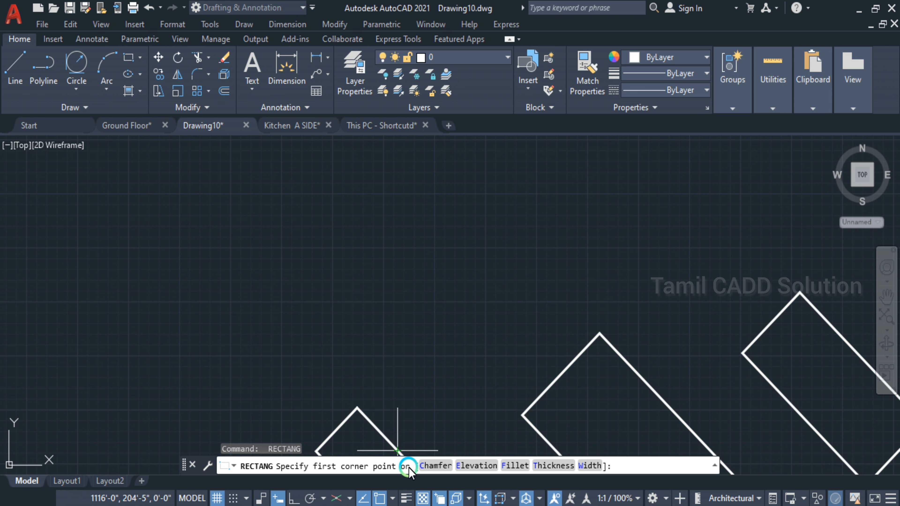
left_click(431, 465)
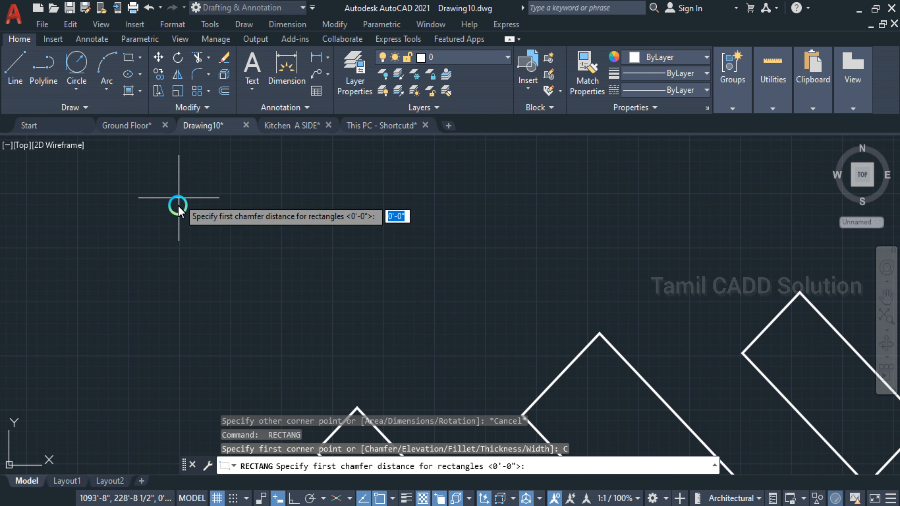
key("Return")
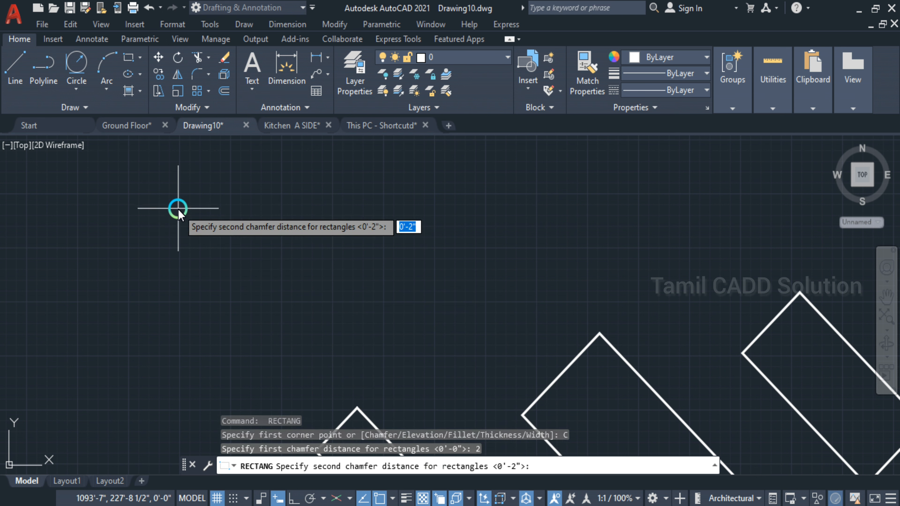
type("2")
key("Return")
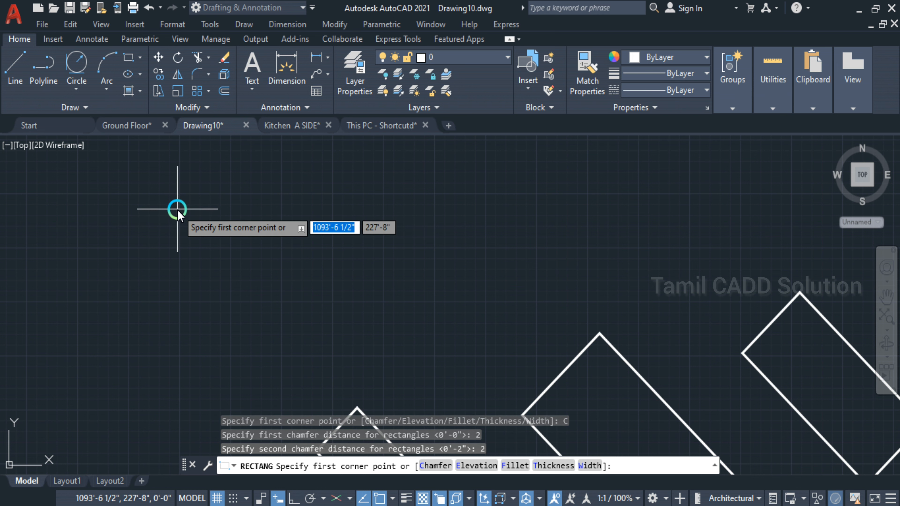
left_click(128, 199)
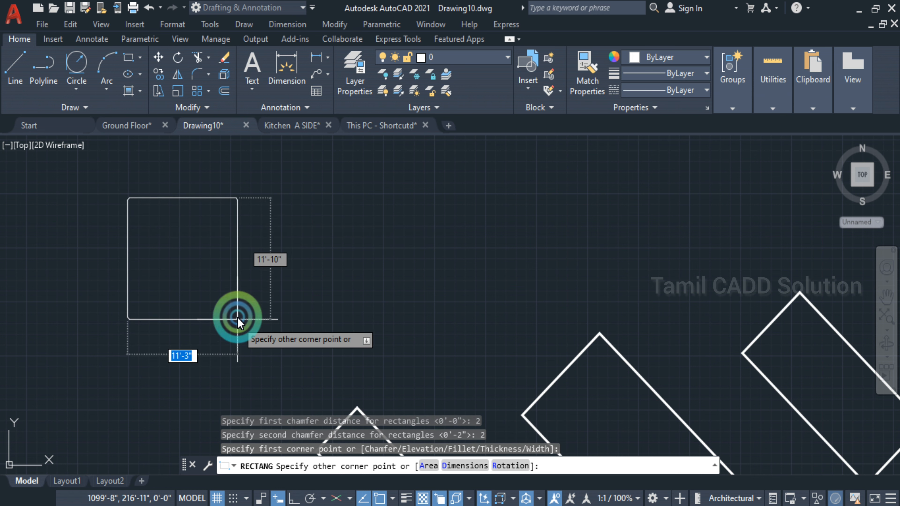
left_click(230, 281)
Step: Add a linear dimension for the vertical distance of the rectangle's upper-right chamfer, placed to the right of the corner
scroll(231, 206, "up", 3)
scroll(200, 217, "up", 5)
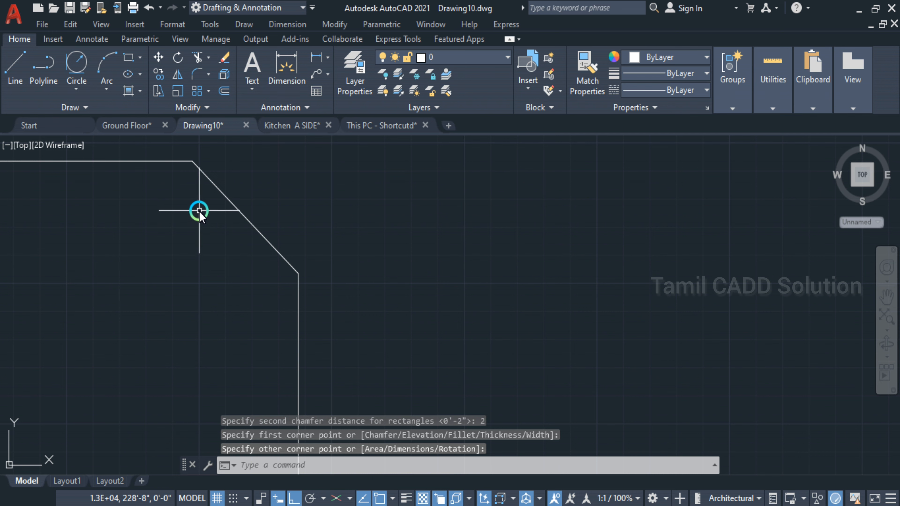
type("dli")
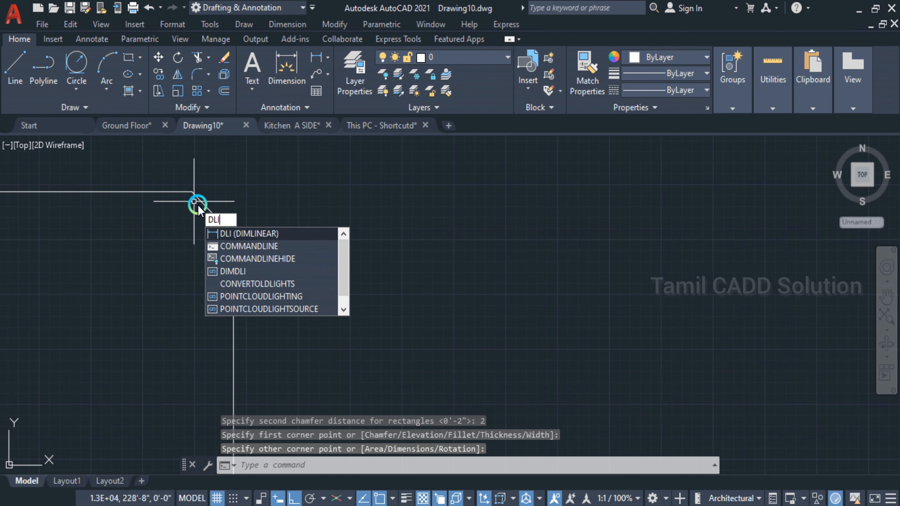
key("Return")
left_click(191, 192)
left_click(233, 236)
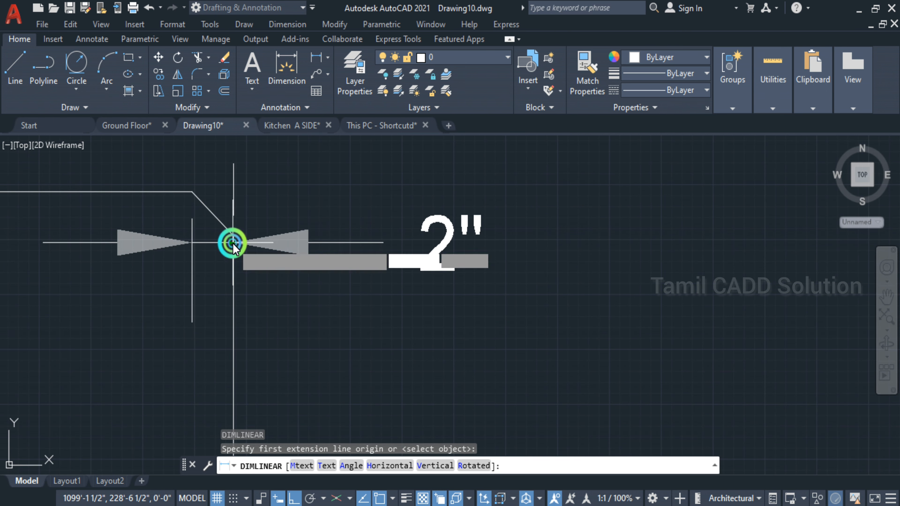
left_click(353, 241)
Step: Add a linear dimension for the horizontal distance of the same chamfer, placed above the corner
key("Return")
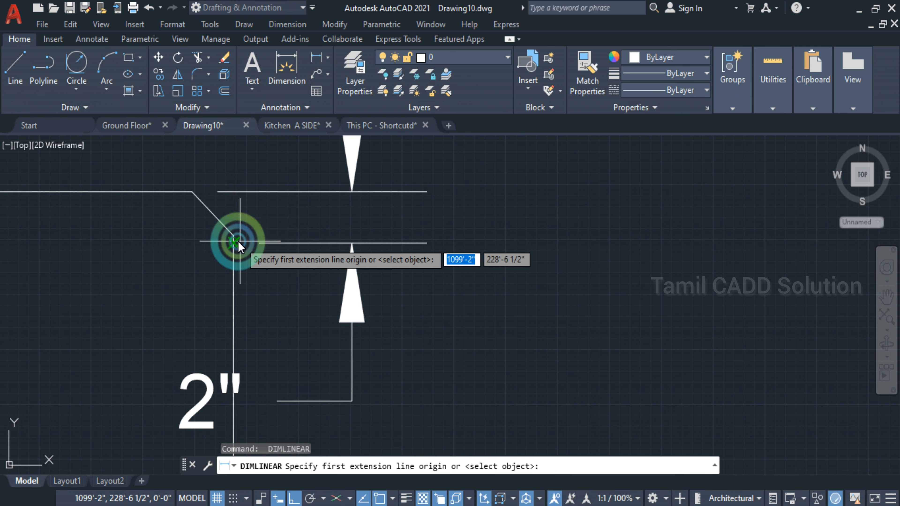
left_click(231, 233)
left_click(191, 192)
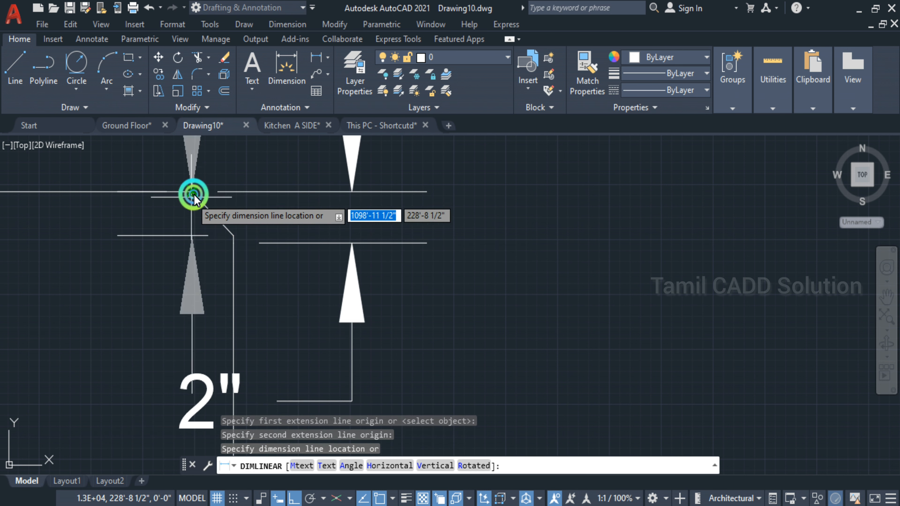
scroll(209, 213, "down", 2)
left_click(208, 228)
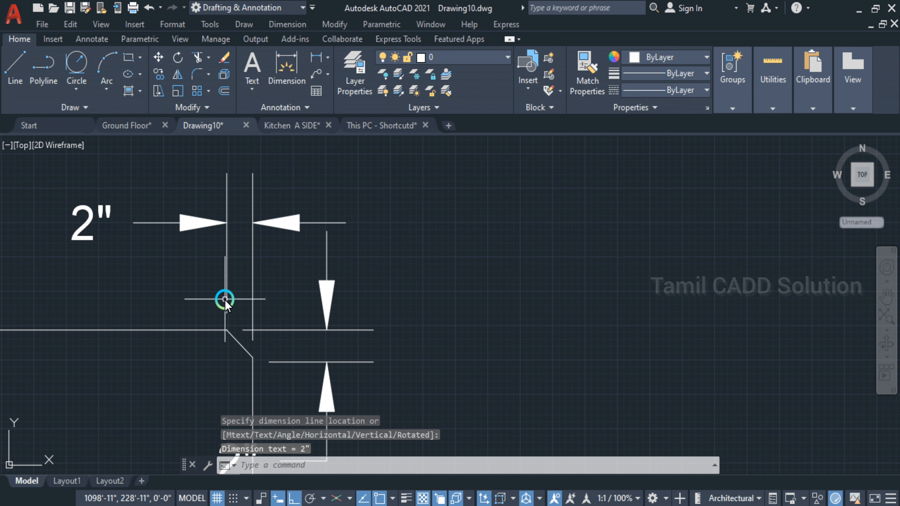
Step: Erase the chamfered rectangle together with its two chamfer dimensions
scroll(301, 250, "down", 3)
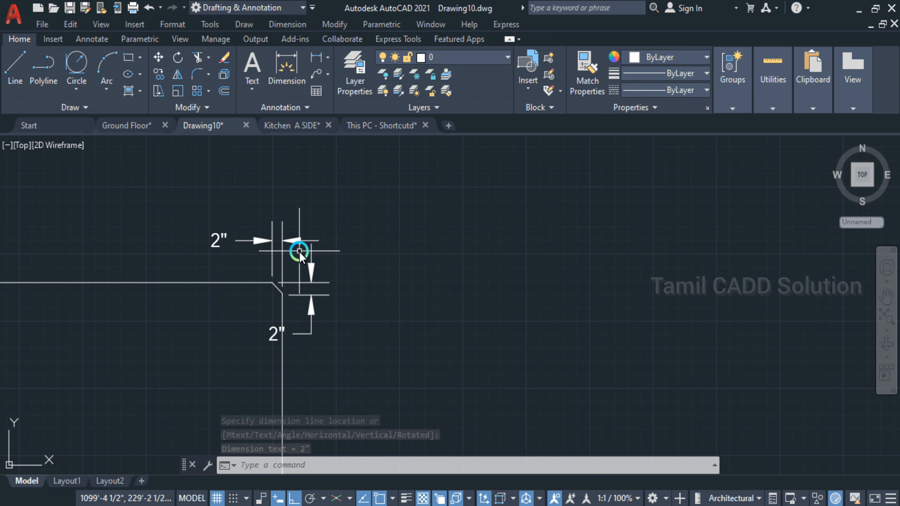
middle_click_drag(356, 290, 417, 249)
left_click(421, 281)
left_click(342, 195)
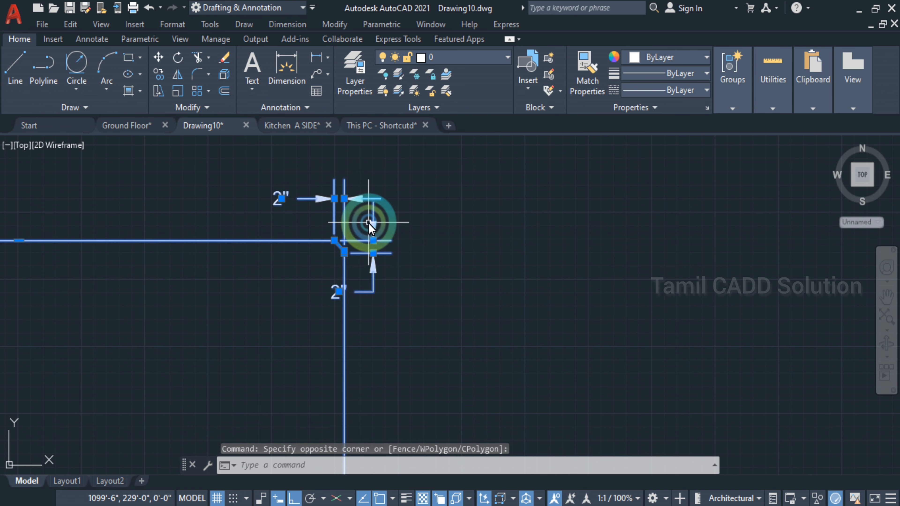
key("Delete")
Step: Draw a horizontal rectangle with rounded corners, using the Rectangle command's Fillet option with a radius of 6 inches
scroll(337, 243, "down", 5)
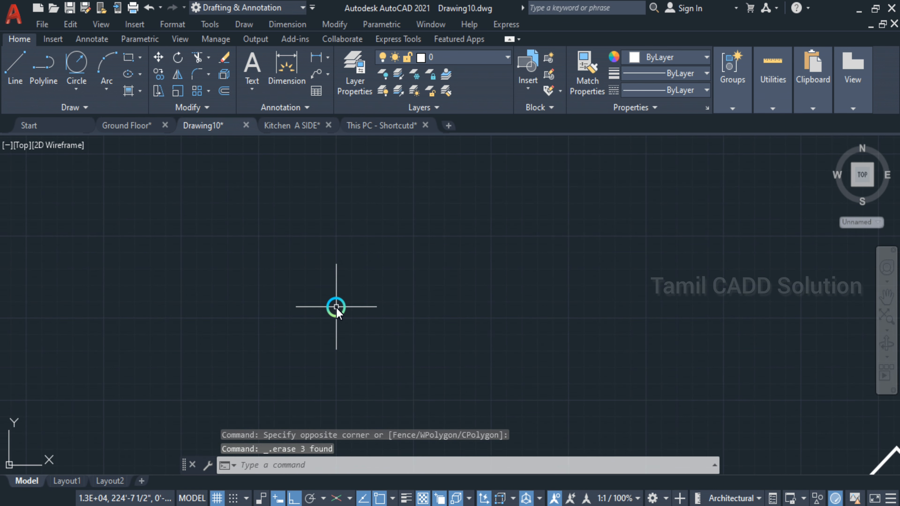
type("REC")
key("Return")
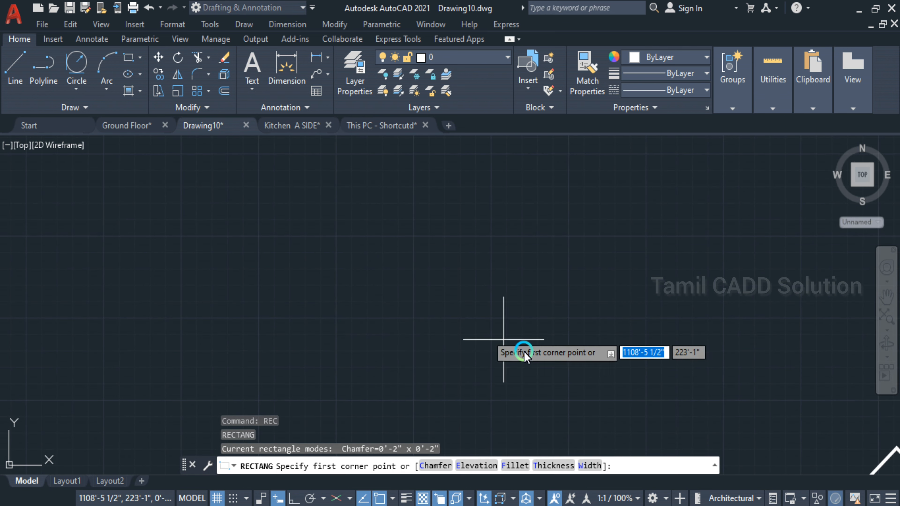
left_click(515, 465)
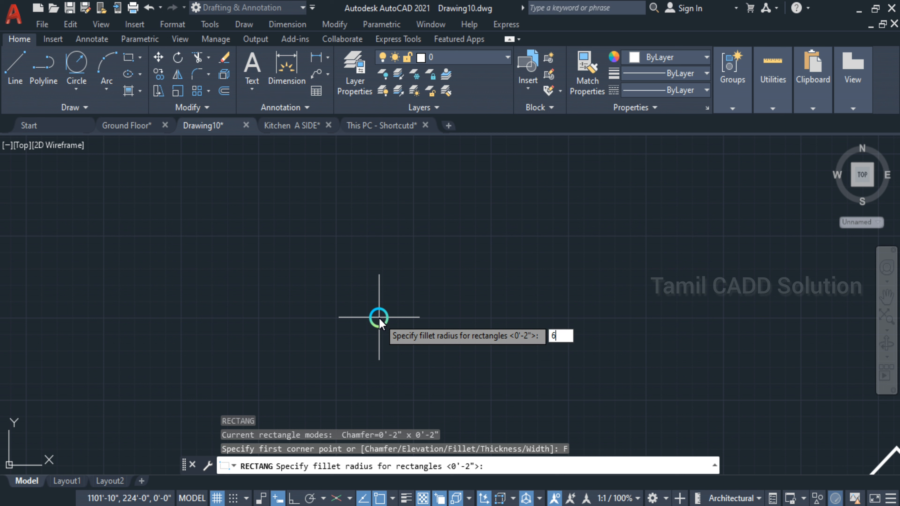
key("Return")
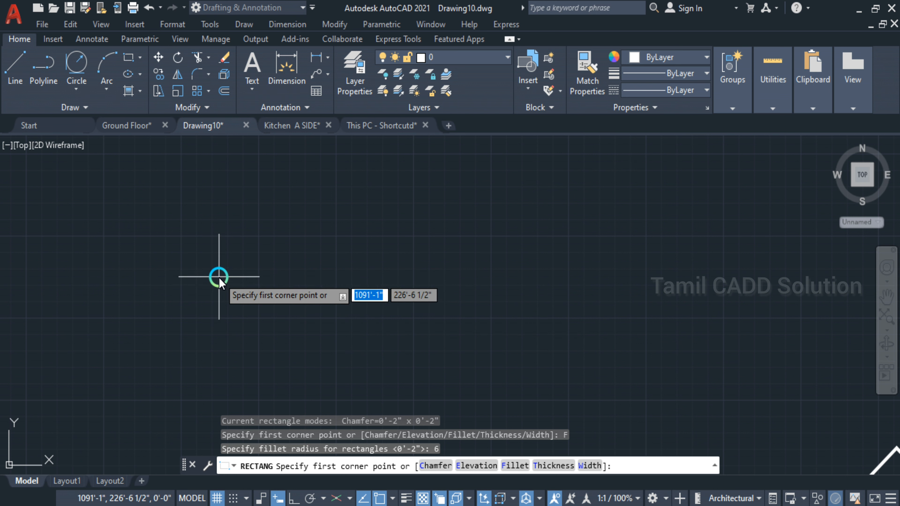
left_click(184, 224)
left_click(416, 355)
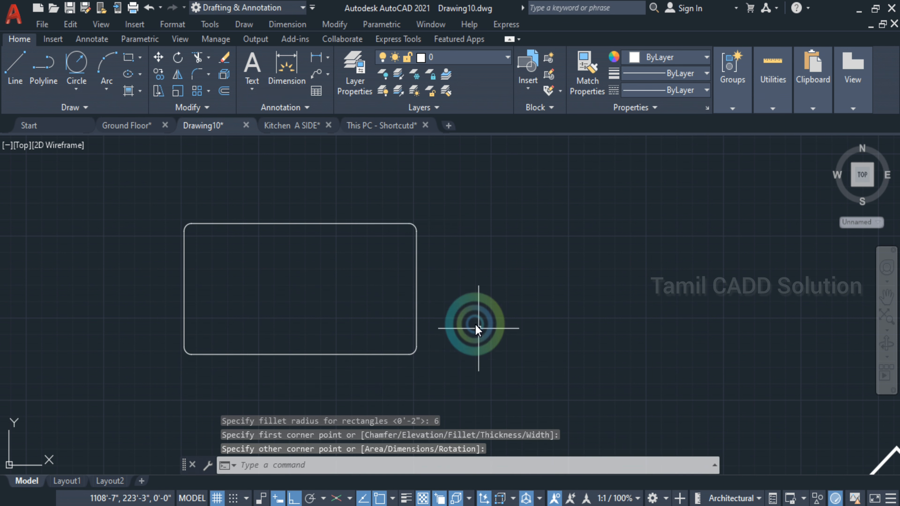
Step: Draw a second rectangle, about 12'-7" by 8'-8 1/2", to the right of the first with the same fillet radius
middle_click_drag(483, 254, 380, 251)
key("space")
left_click(371, 207)
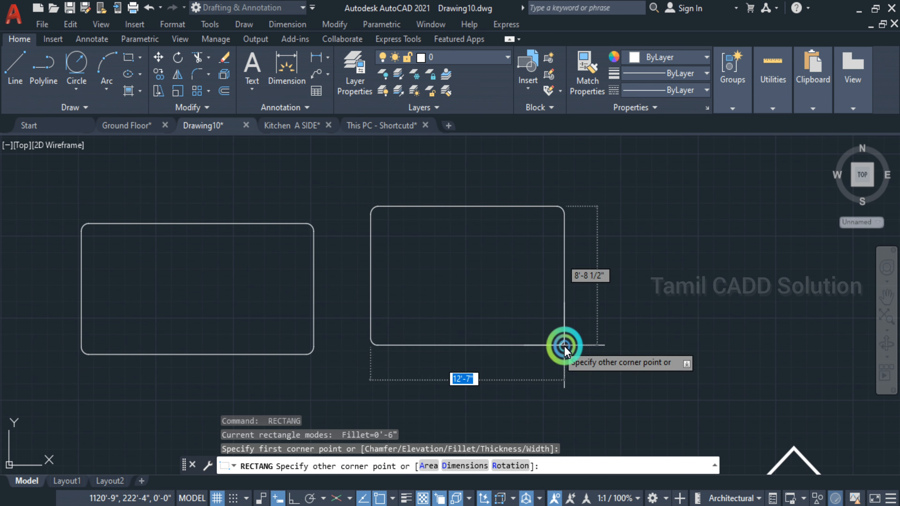
left_click(564, 345)
Step: Draw a third, smaller filleted rectangle to the right of the second and end the Rectangle command
key("space")
left_click(646, 200)
left_click(761, 314)
key("space")
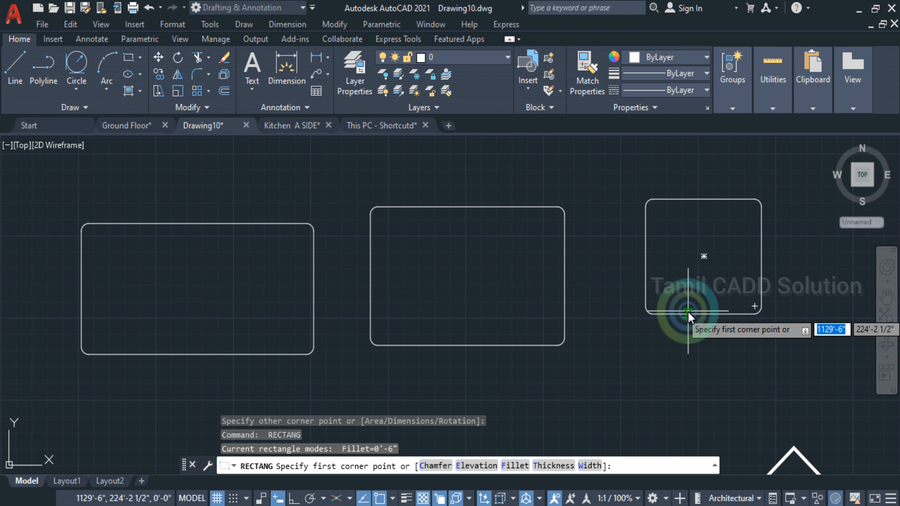
key("Escape")
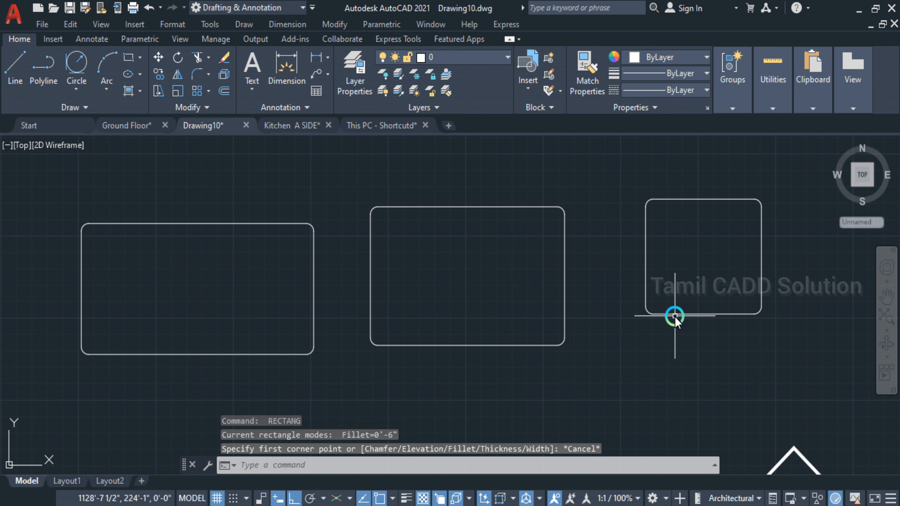
Step: Set the Rectangle command's fillet radius to 0
type("rec")
key("space")
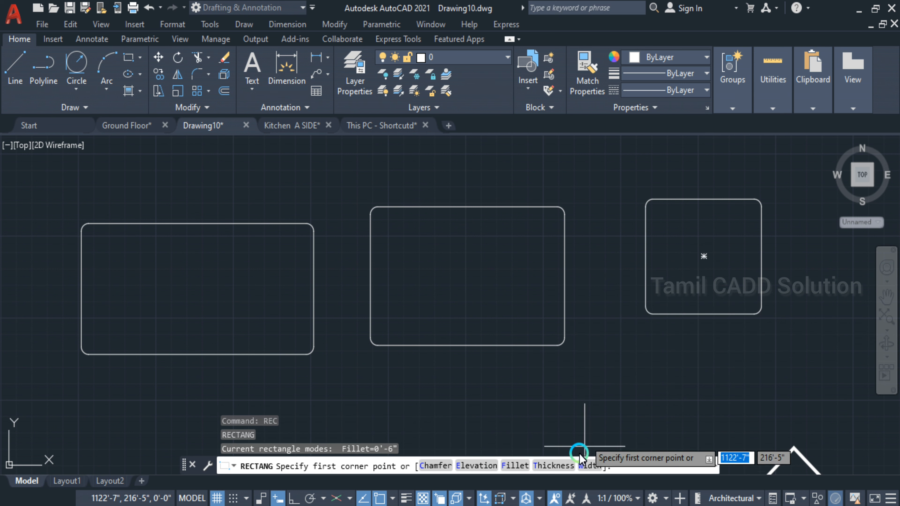
left_click(510, 466)
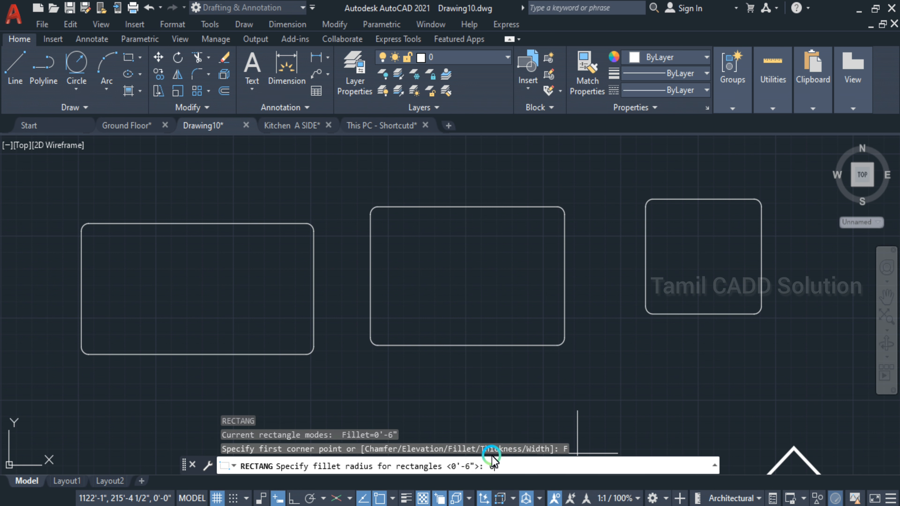
type("0")
key("Return")
Step: Draw a sharp-cornered rectangle 7' wide and 5' high above the filleted rectangles
scroll(276, 298, "up", 3)
left_click(214, 188)
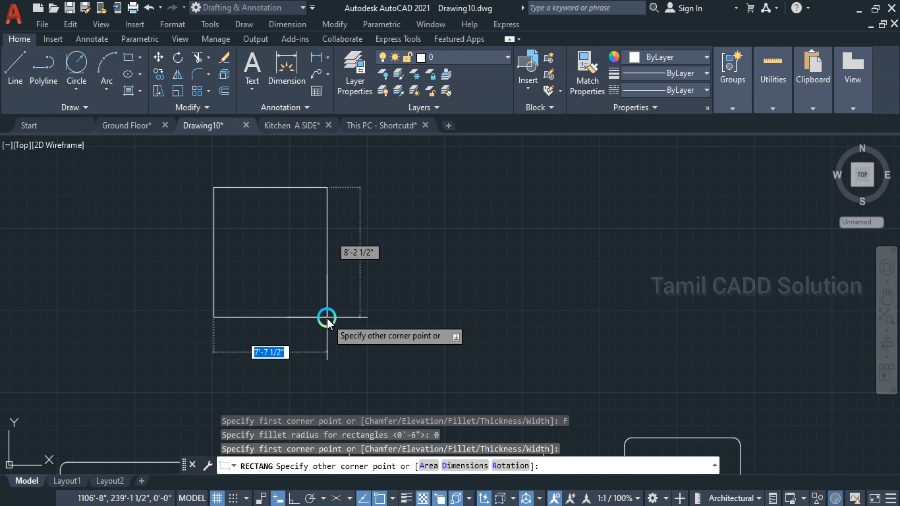
type("7'")
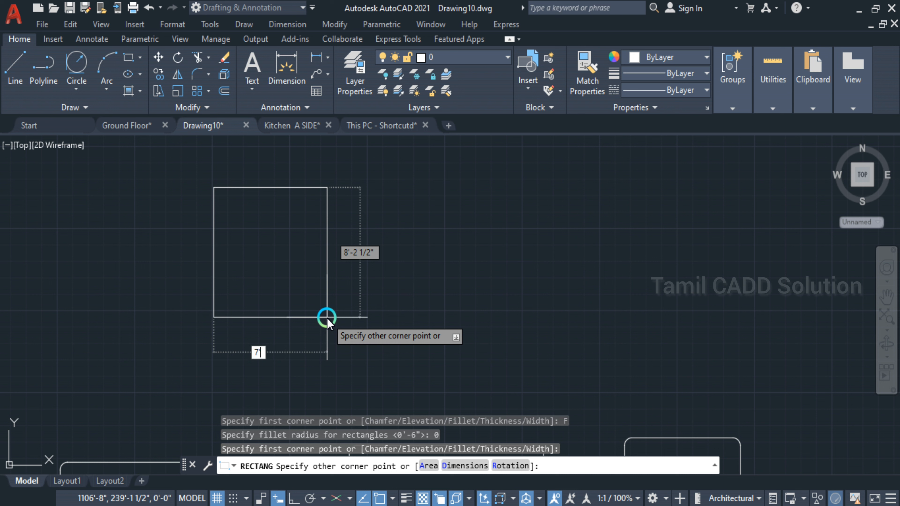
key("Tab")
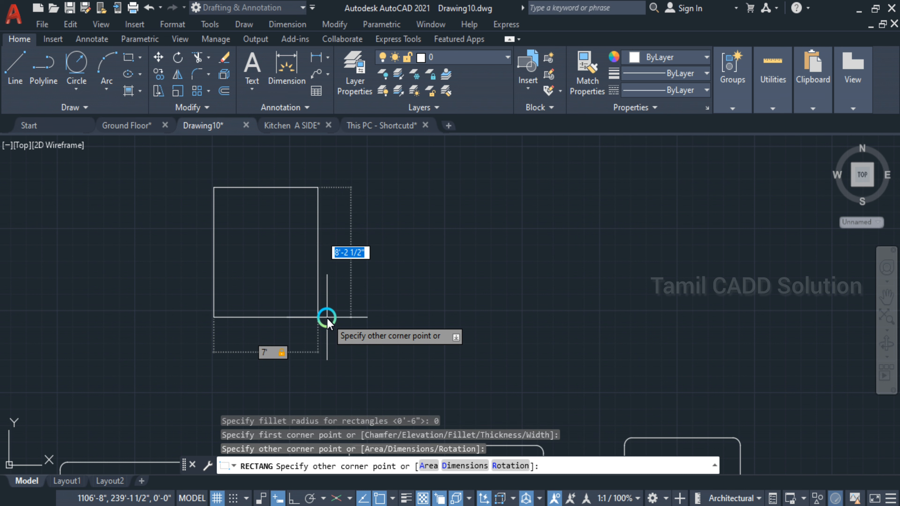
type("5'")
key("Return")
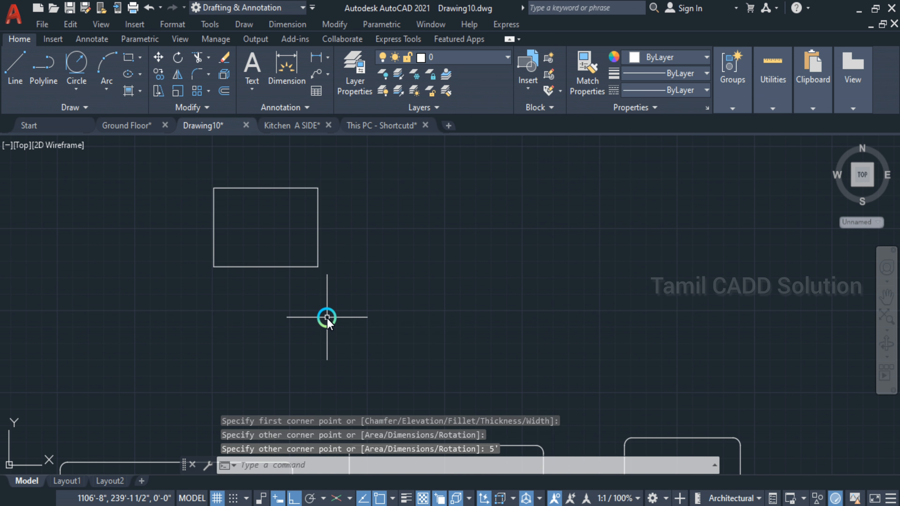
middle_click_drag(233, 276, 247, 340)
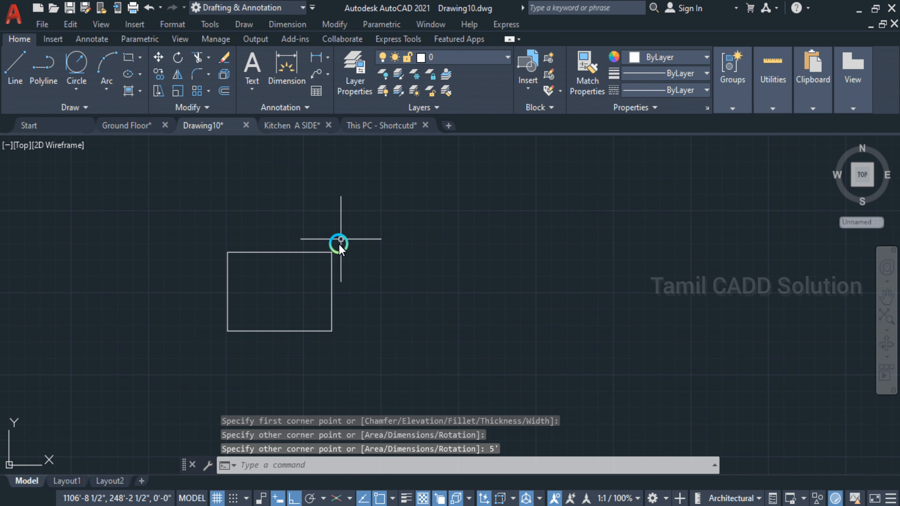
middle_click_drag(282, 282, 367, 260)
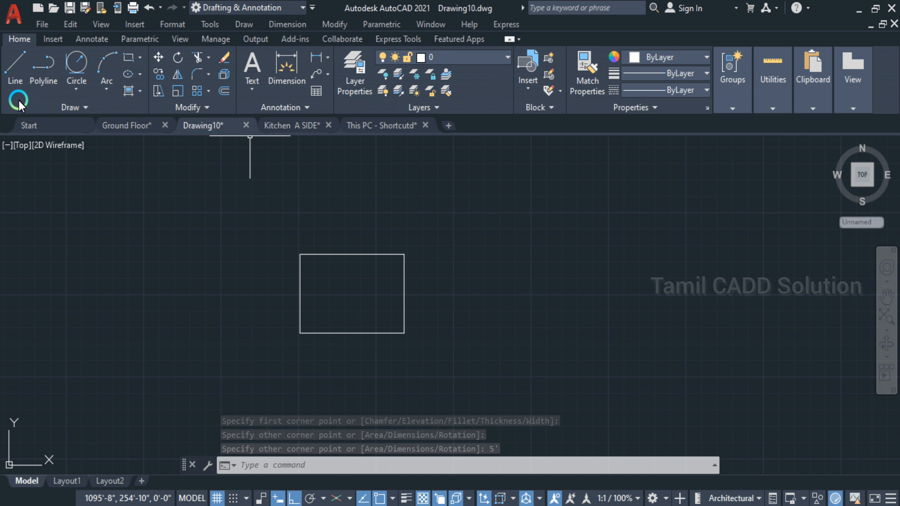
left_click(106, 88)
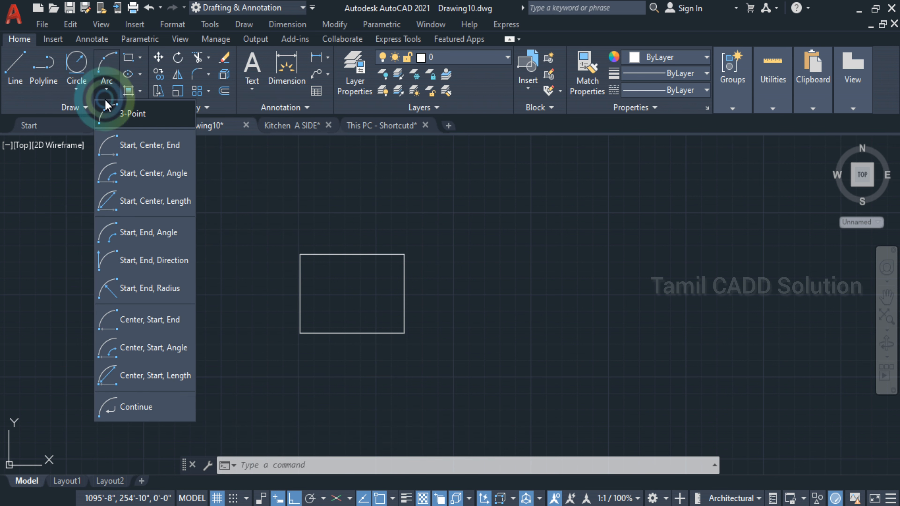
type("A")
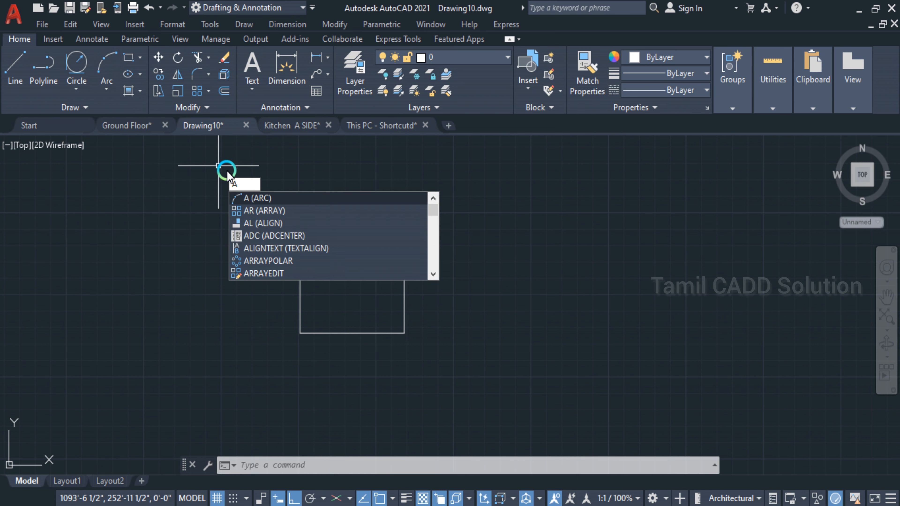
key("Return")
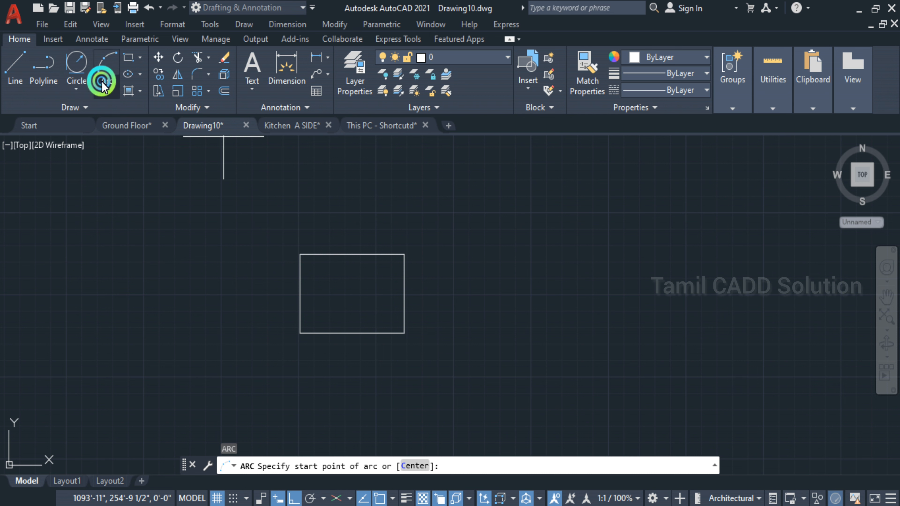
left_click(103, 87)
left_click(110, 120)
left_click(99, 283)
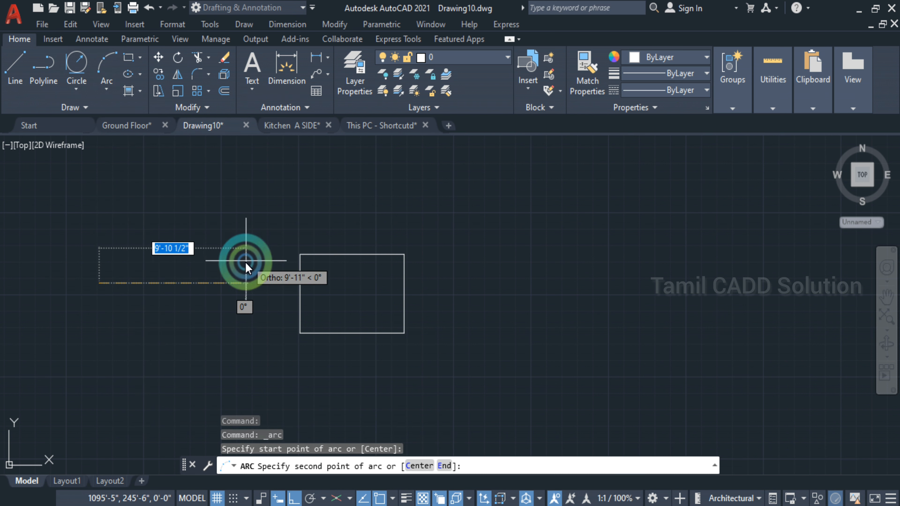
left_click(246, 266)
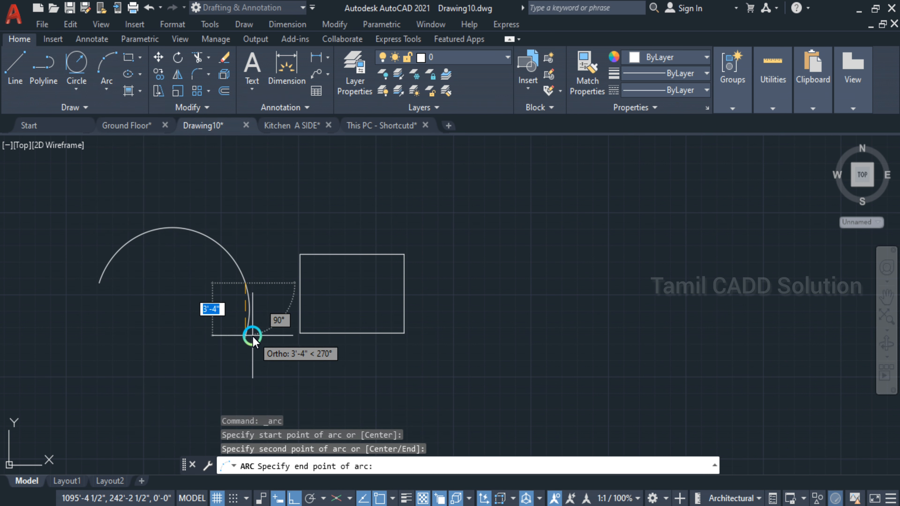
key("Escape")
Step: Draw a three-point arc from the rectangle's upper-left corner through the top edge's midpoint to the bottom edge's midpoint
left_click(107, 69)
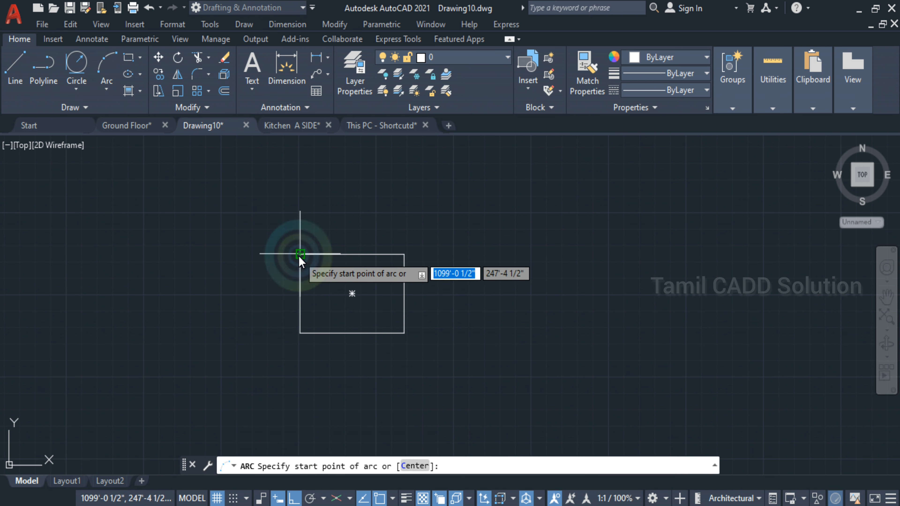
left_click(299, 257)
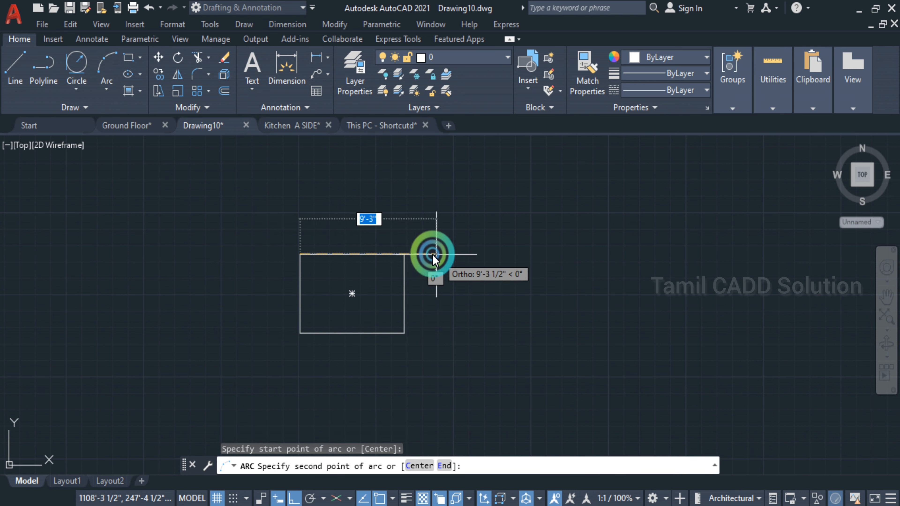
left_click(352, 254)
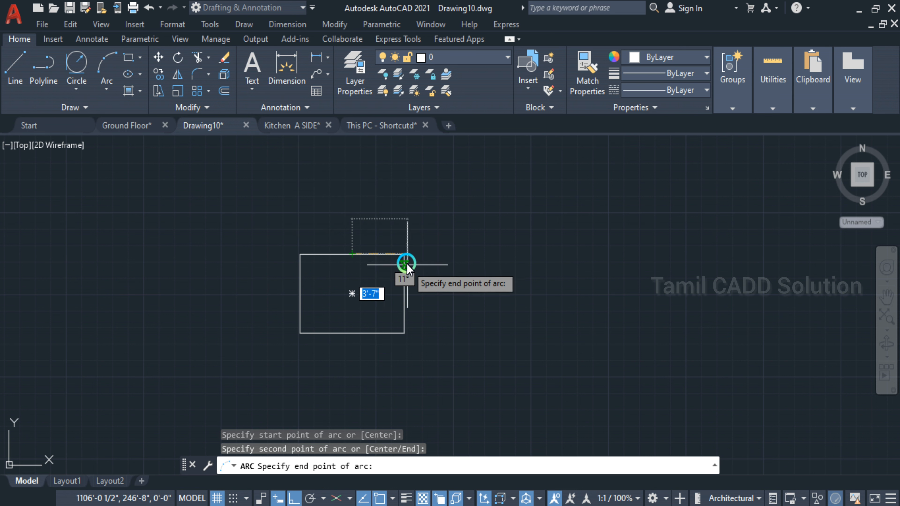
left_click(352, 333)
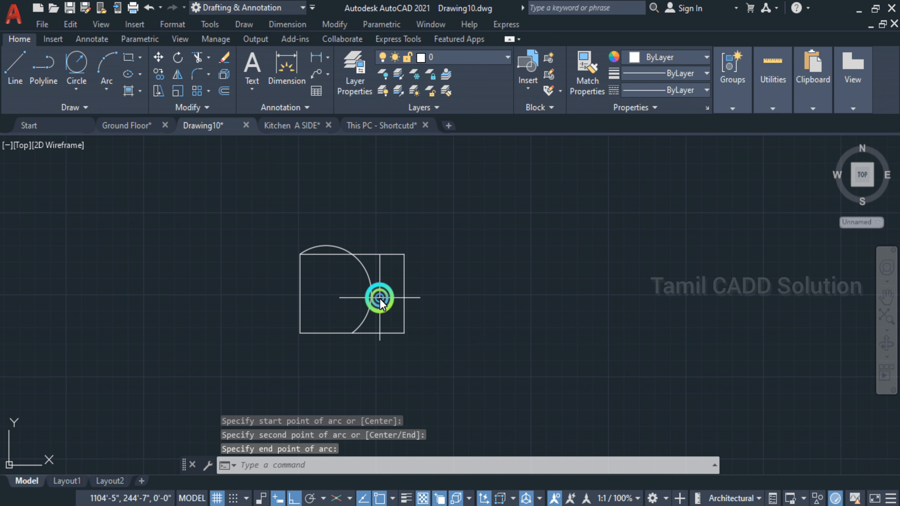
Step: Erase the three-point arc crossing the rectangle
left_click(380, 300)
left_click(351, 283)
key("Delete")
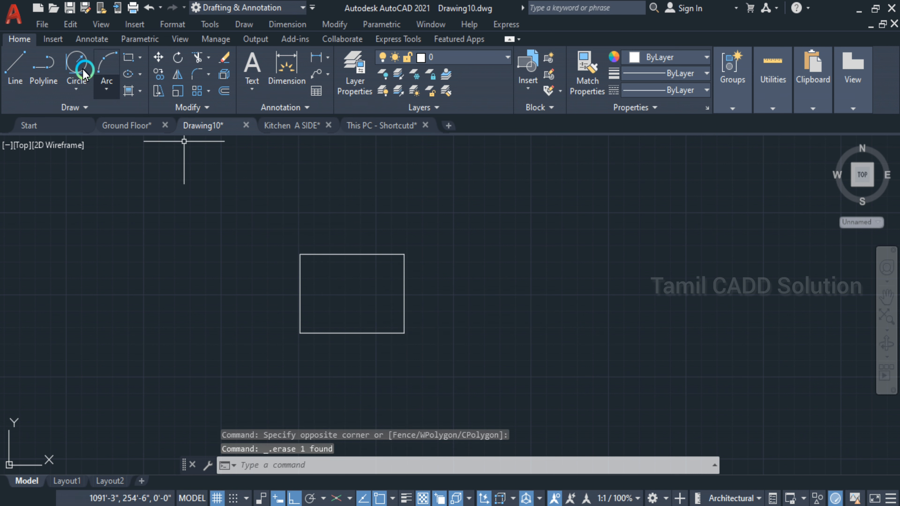
Step: Draw a three-point arc from the rectangle's upper-right corner through its lower-right corner, ending slightly past that corner
left_click(107, 65)
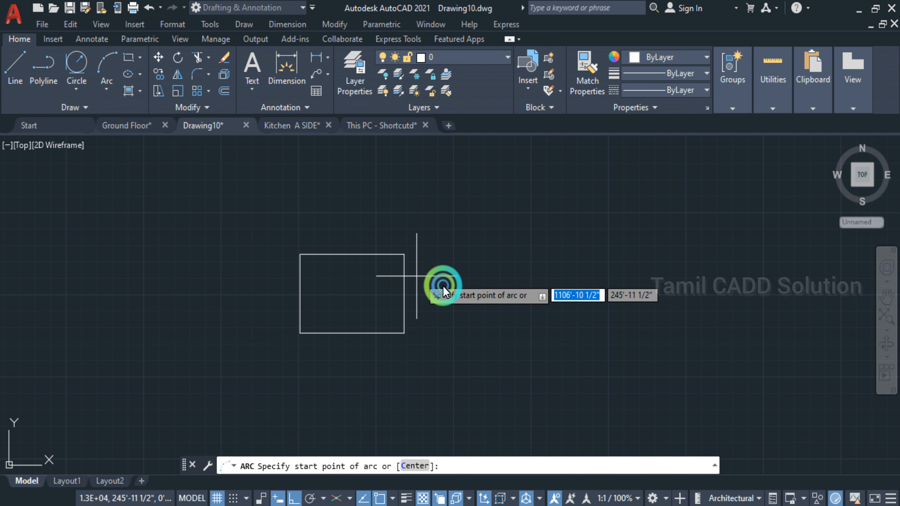
left_click(404, 254)
left_click(404, 333)
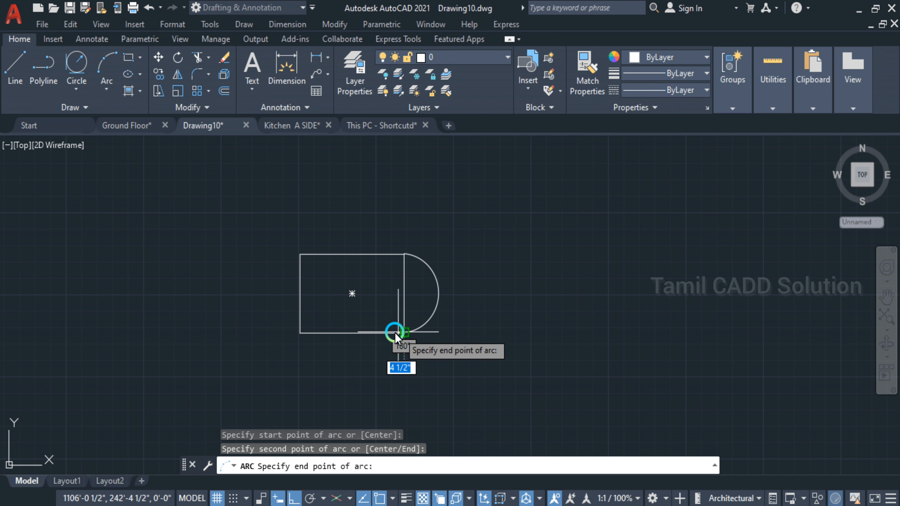
left_click(396, 332)
key("Escape")
Step: Trim the arc's short overshoot at the rectangle's lower-right corner and end the Trim command
type("TR")
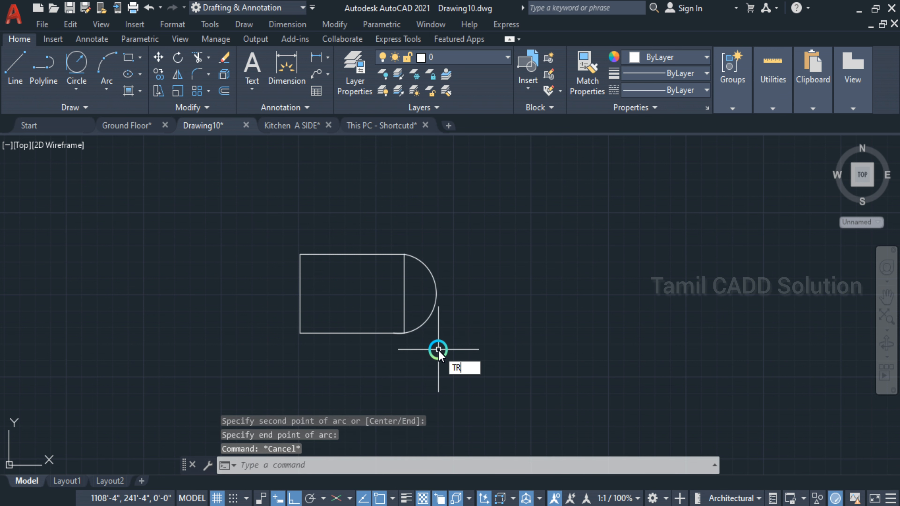
key("Return")
scroll(387, 321, "up", 10)
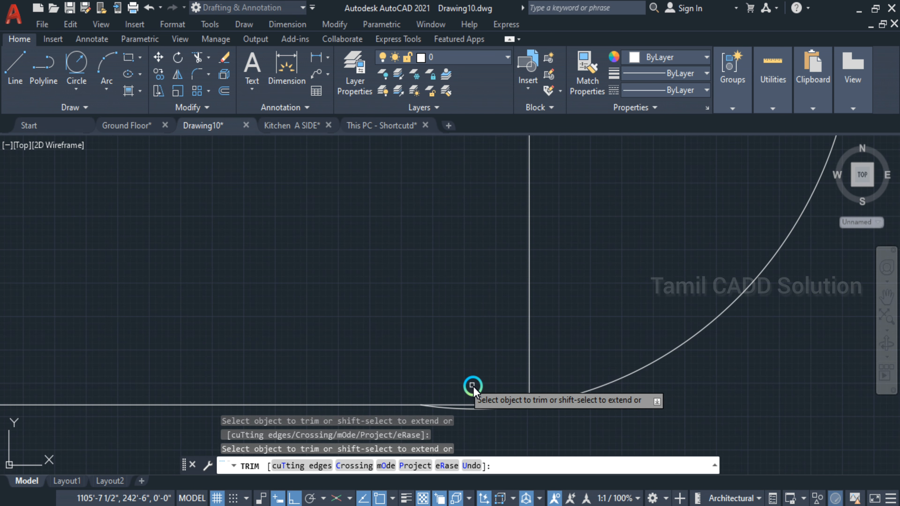
left_click(479, 414)
key("Return")
key("Escape")
scroll(507, 382, "down", 5)
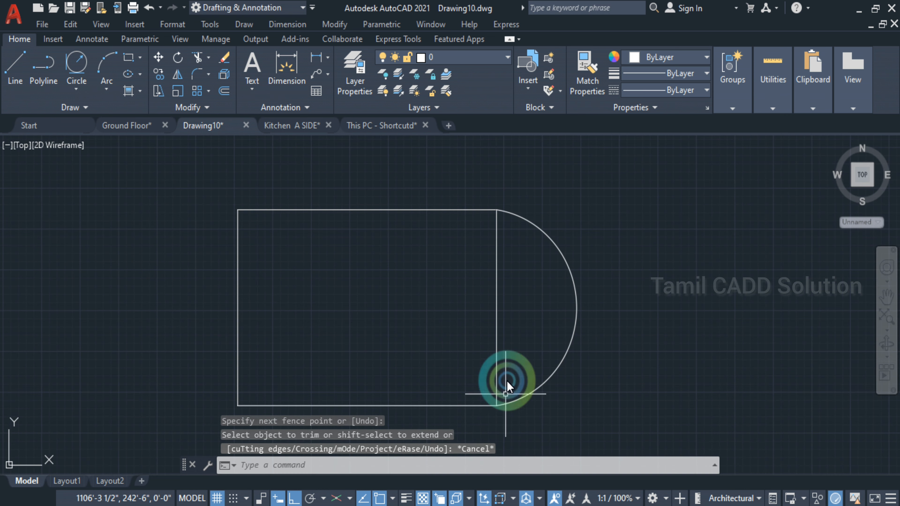
middle_click_drag(403, 246, 416, 251)
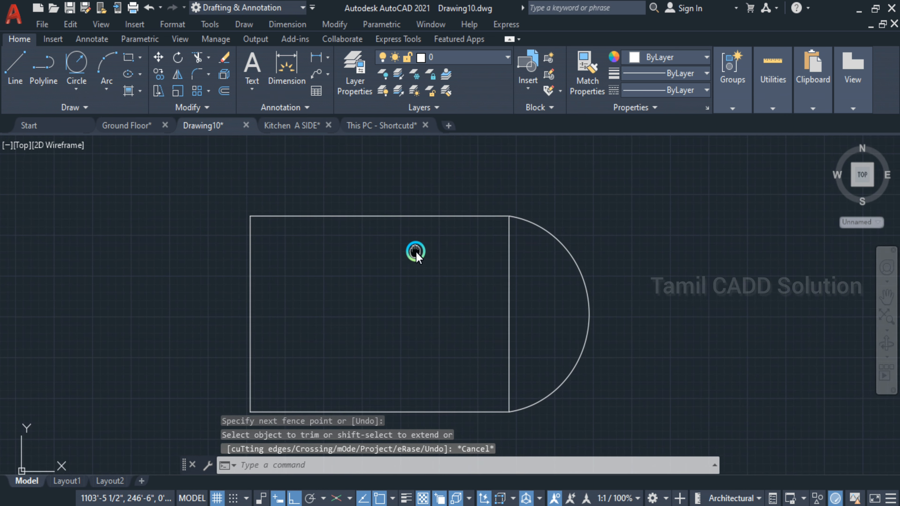
left_click(110, 86)
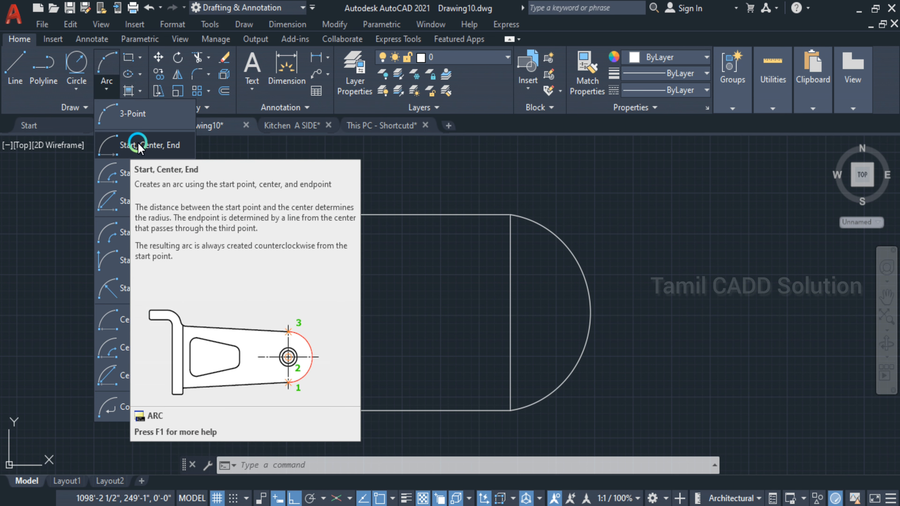
left_click(139, 146)
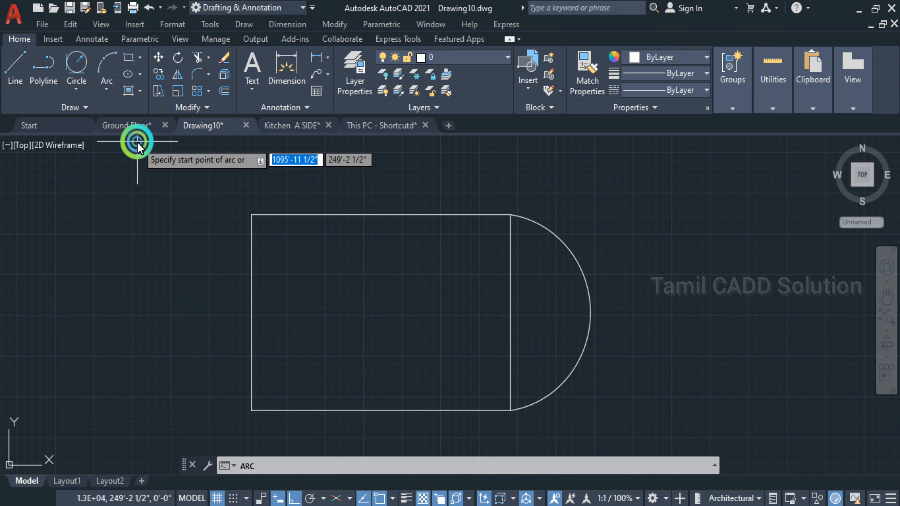
left_click(249, 218)
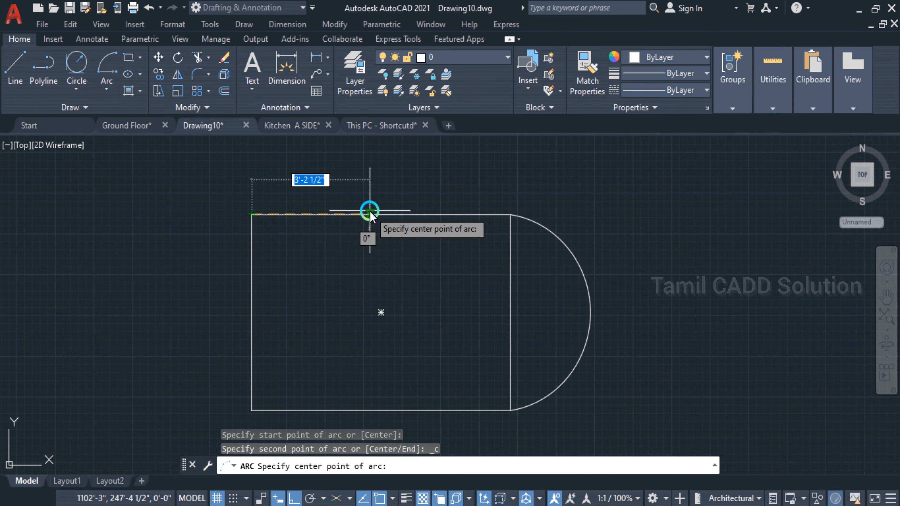
left_click(378, 214)
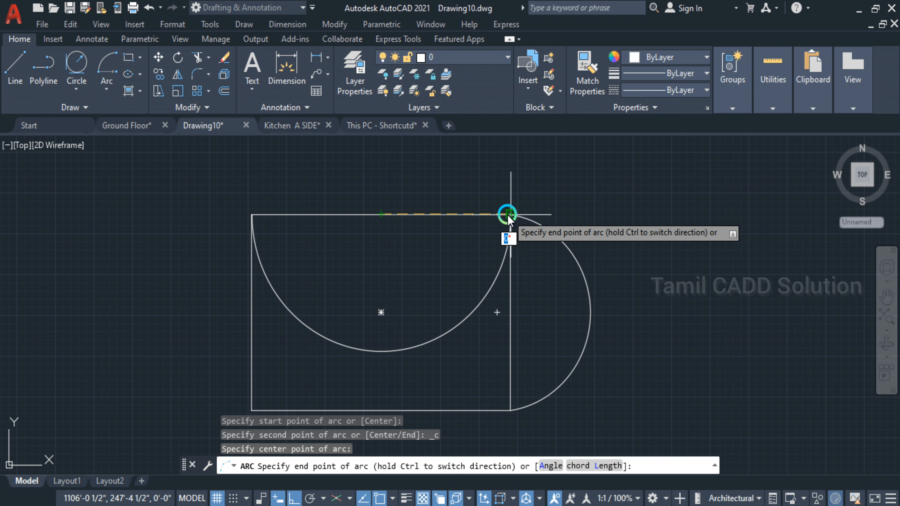
key("Escape")
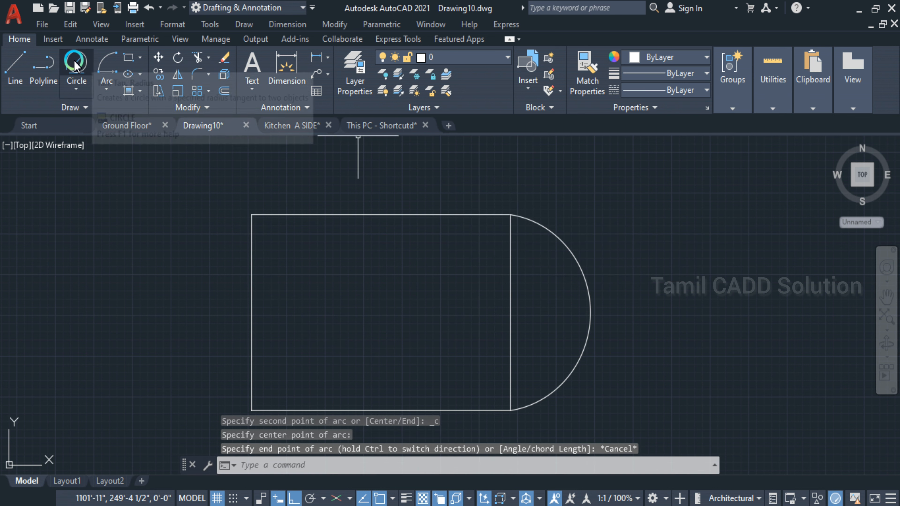
Step: Draw a Start, Center, End arc from the rectangle's upper-right corner, centred on the top edge's midpoint, to the upper-left corner
left_click(106, 89)
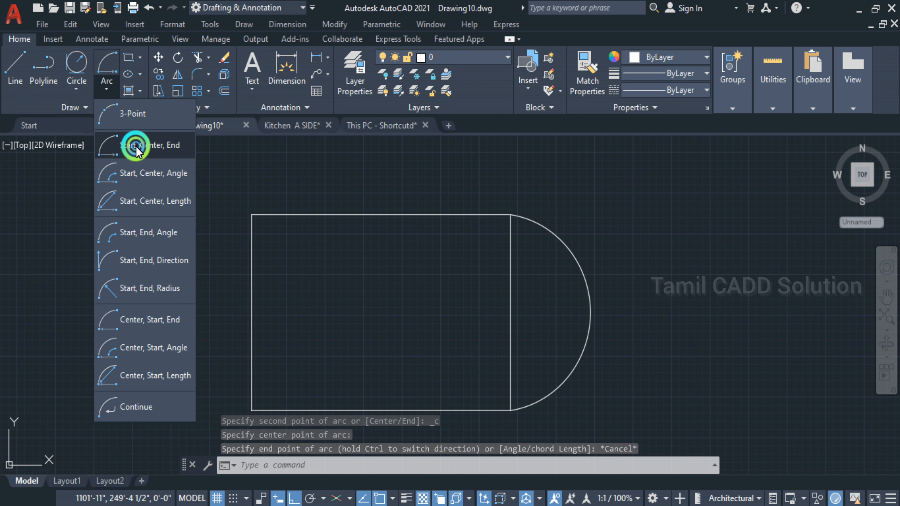
left_click(133, 148)
left_click(510, 214)
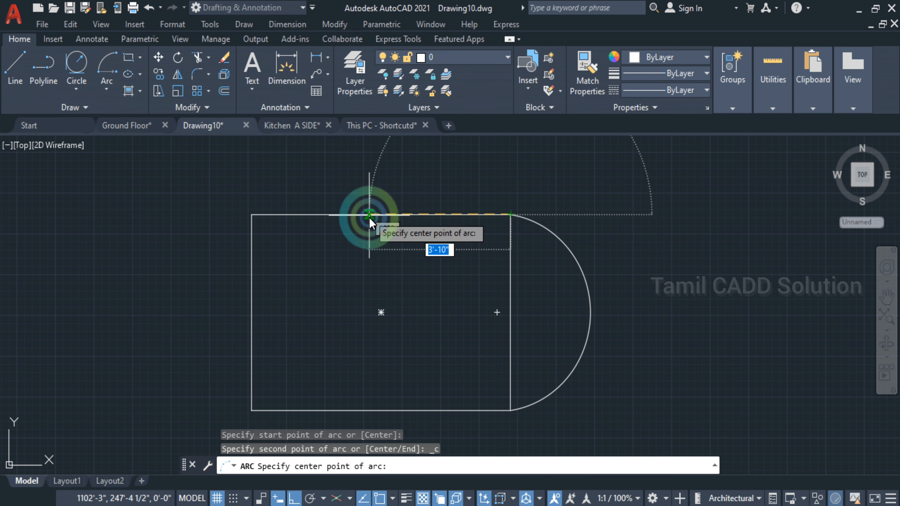
left_click(380, 214)
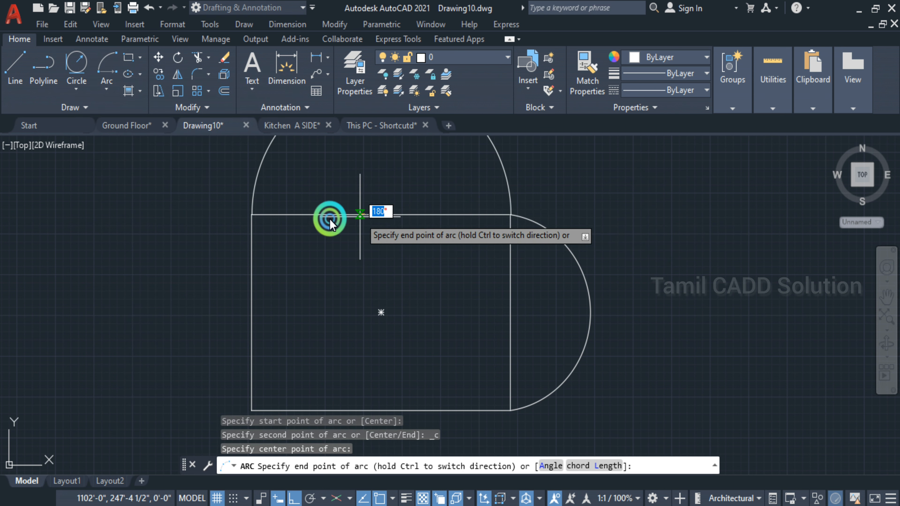
left_click(257, 212)
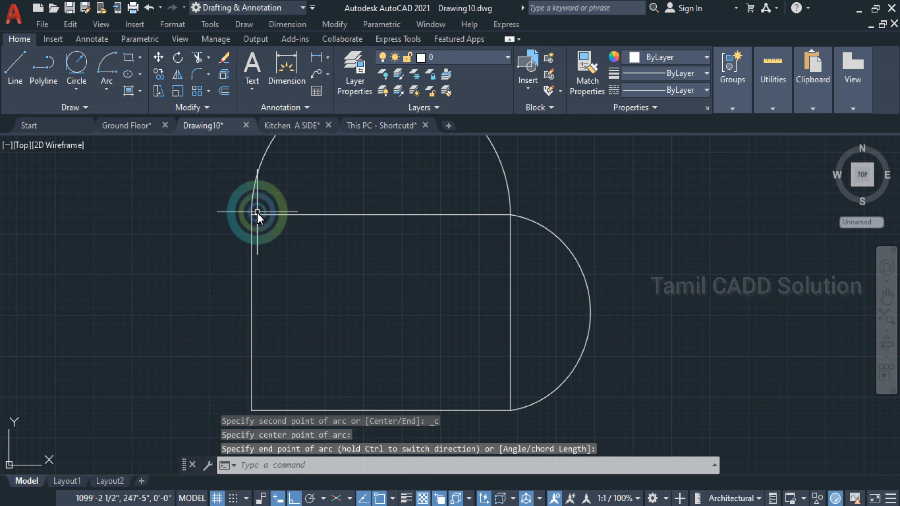
Step: Erase the semicircular arc above the rectangle
middle_click_drag(380, 256, 359, 358)
scroll(388, 315, "down", 4)
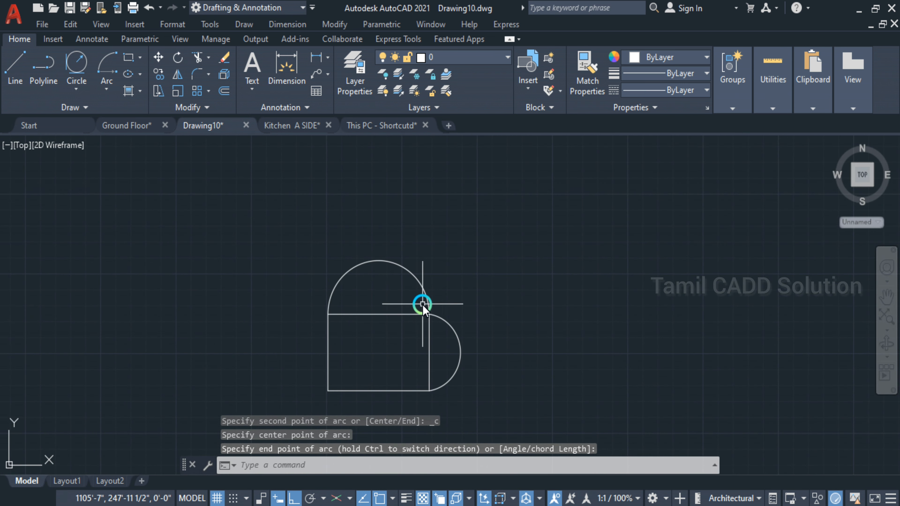
left_click(401, 265)
left_click(367, 278)
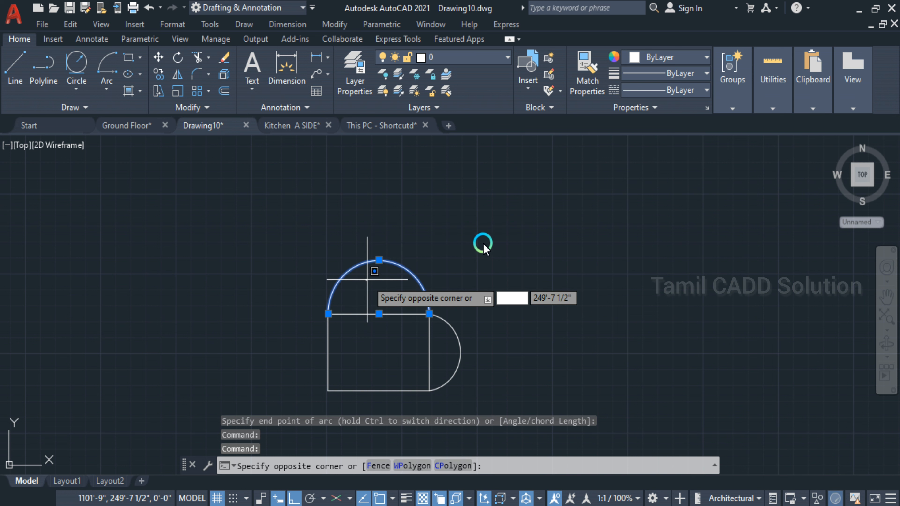
left_click(397, 275)
key("Delete")
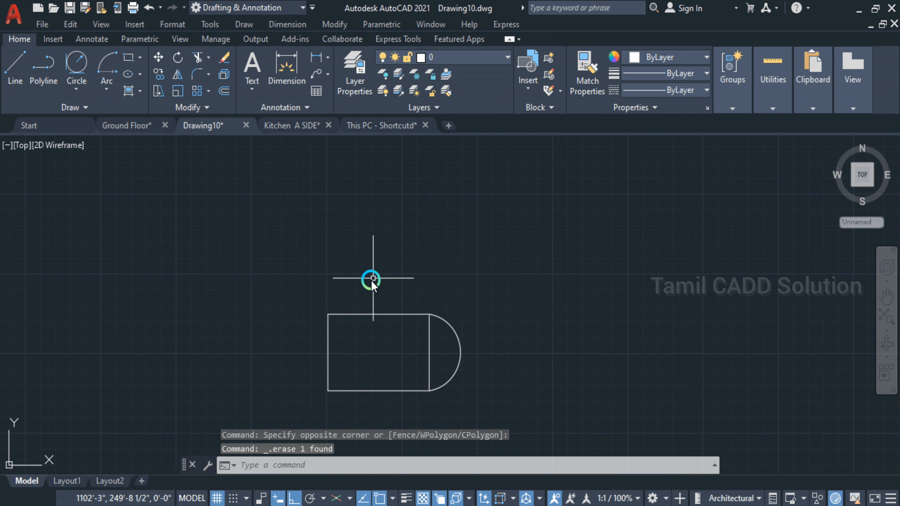
middle_click_drag(393, 315, 354, 293)
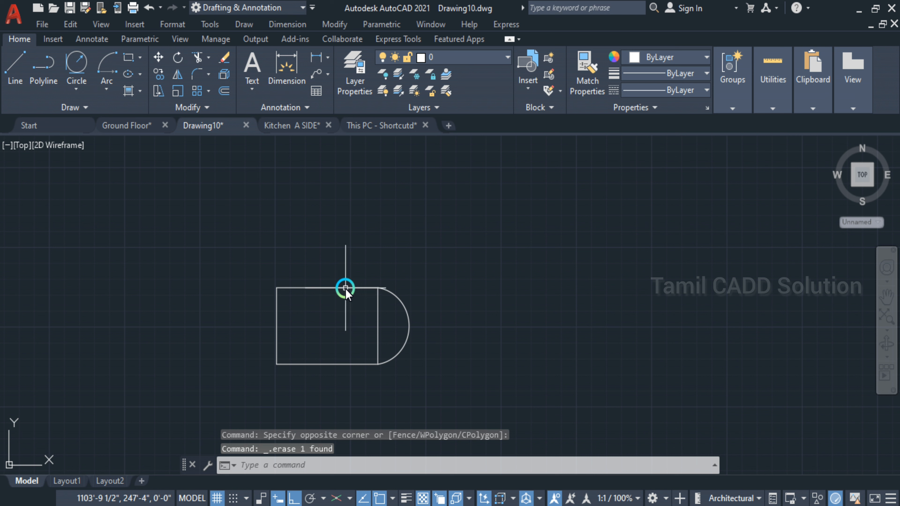
left_click(345, 290)
double_click(344, 288)
key("Escape")
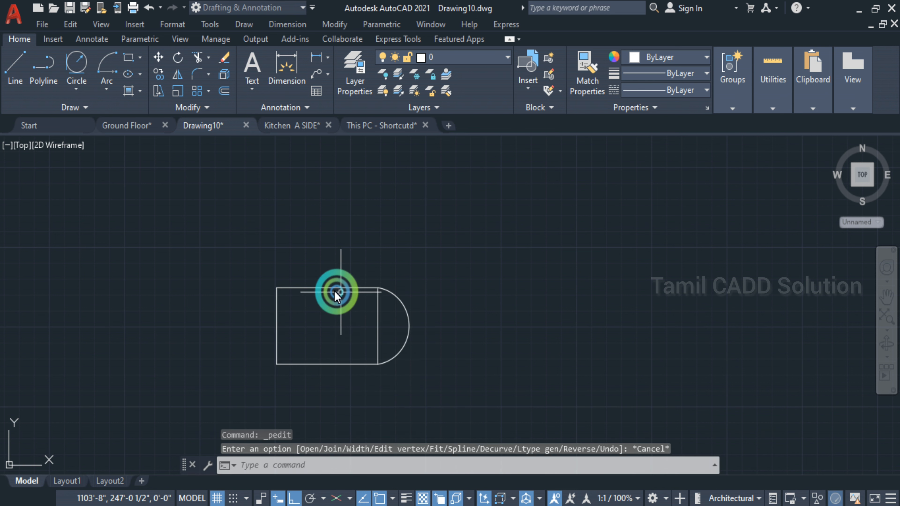
Step: Erase the arc on the rectangle's right side
left_click(406, 297)
left_click(404, 310)
key("Delete")
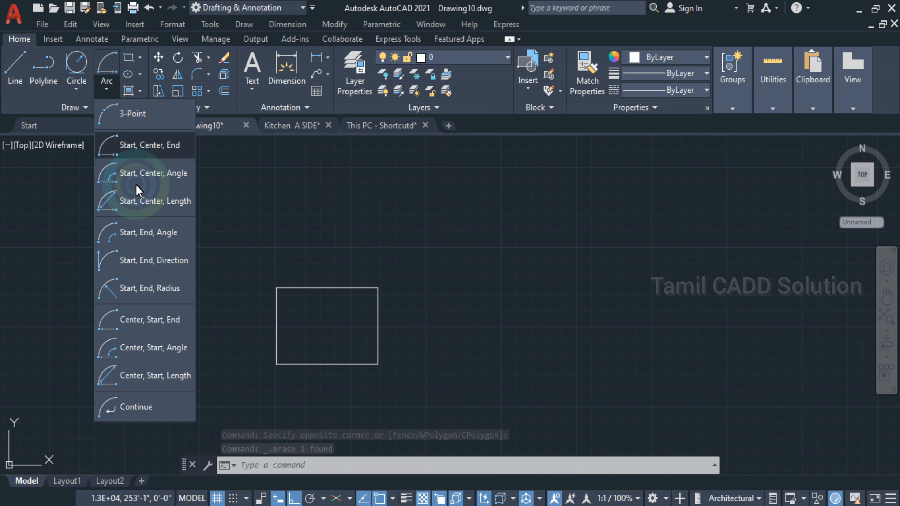
Step: Draw a Start, Center, Angle arc from the rectangle's upper-right corner, centred on the top edge's midpoint, with a 30° included angle
left_click(141, 175)
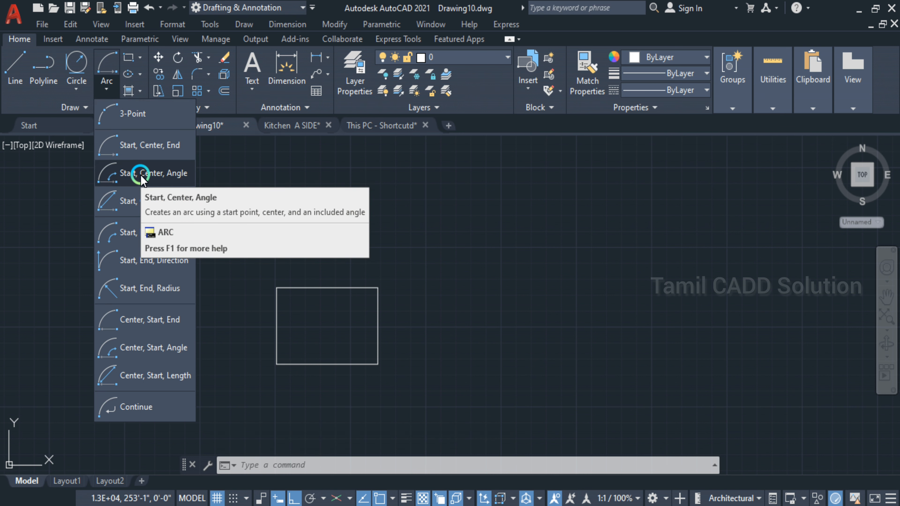
left_click(142, 169)
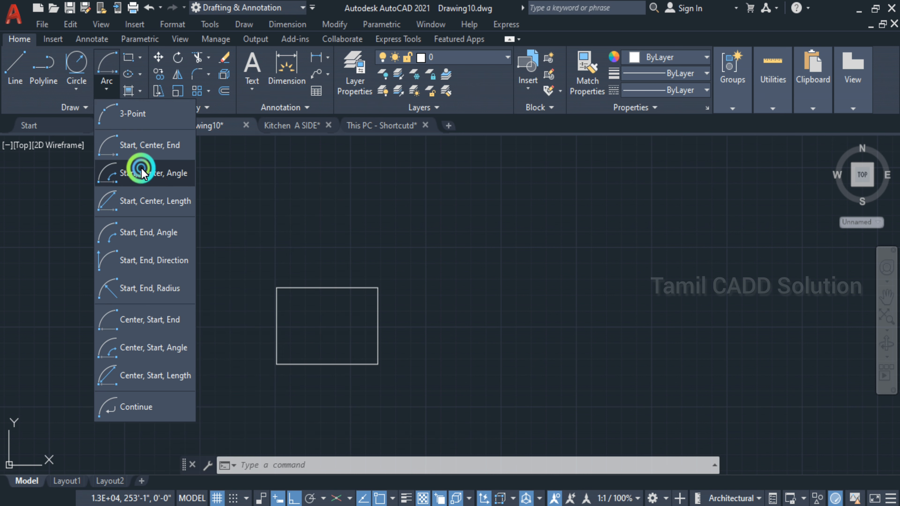
left_click(350, 287)
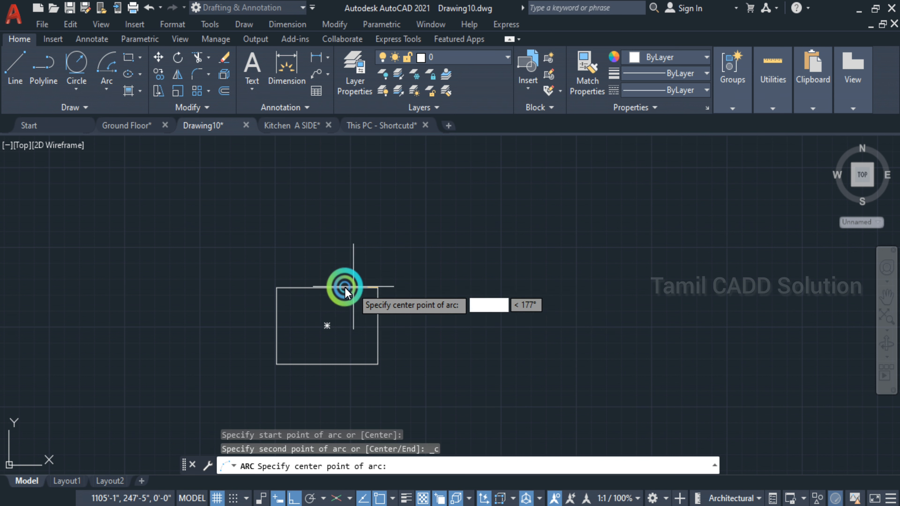
left_click(326, 287)
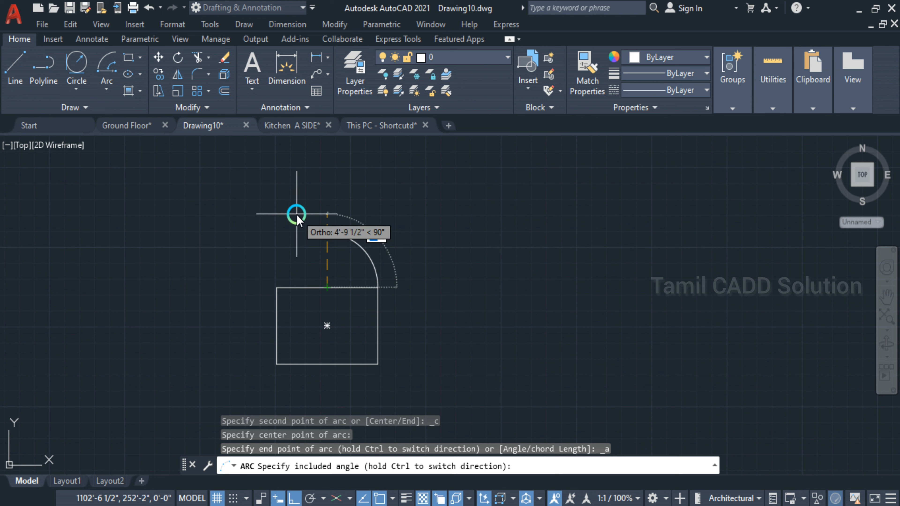
key("Return")
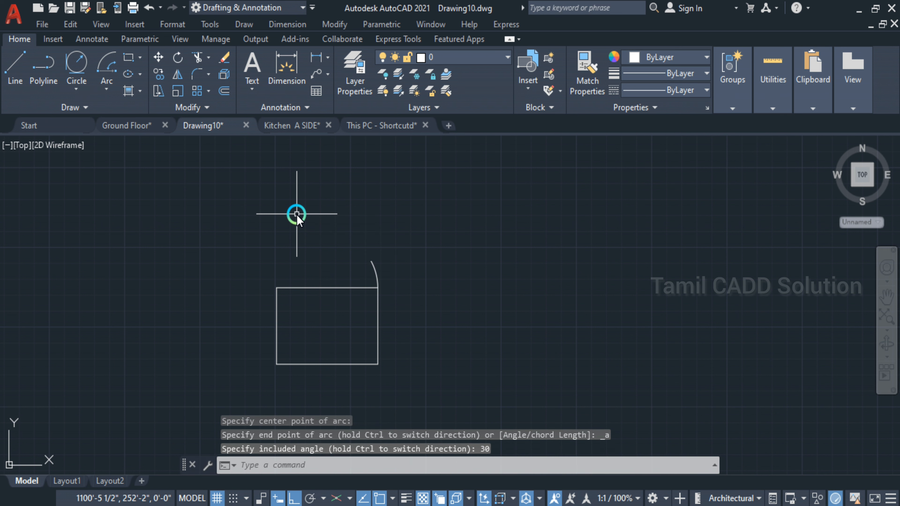
Step: Draw a line from the midpoint of the rectangle's top edge to the free end of the arc
left_click(15, 66)
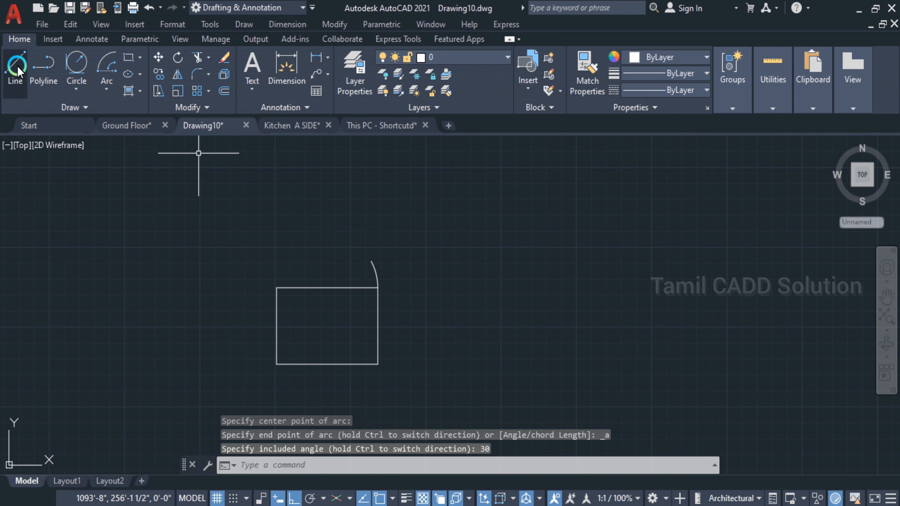
left_click(327, 288)
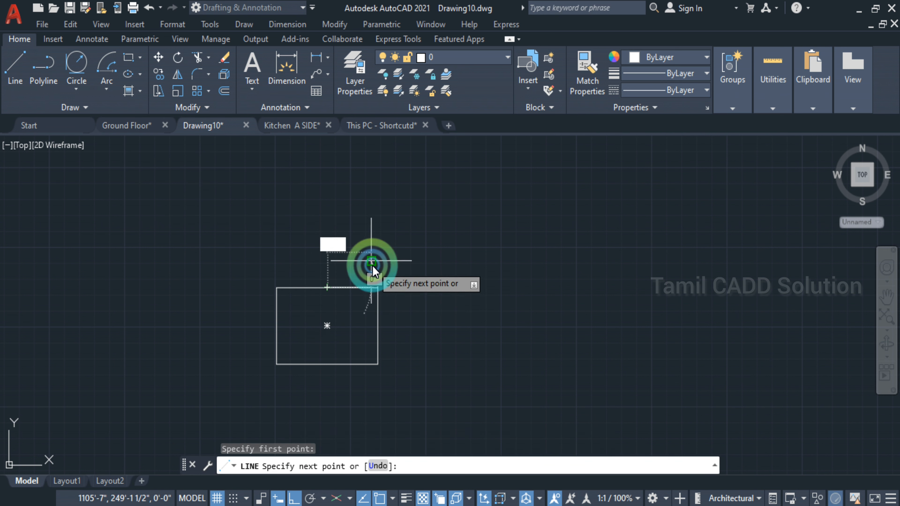
left_click(371, 262)
key("Escape")
Step: Add an angular dimension between the rectangle's top edge and the slanted line, placed outside the arc
left_click(308, 70)
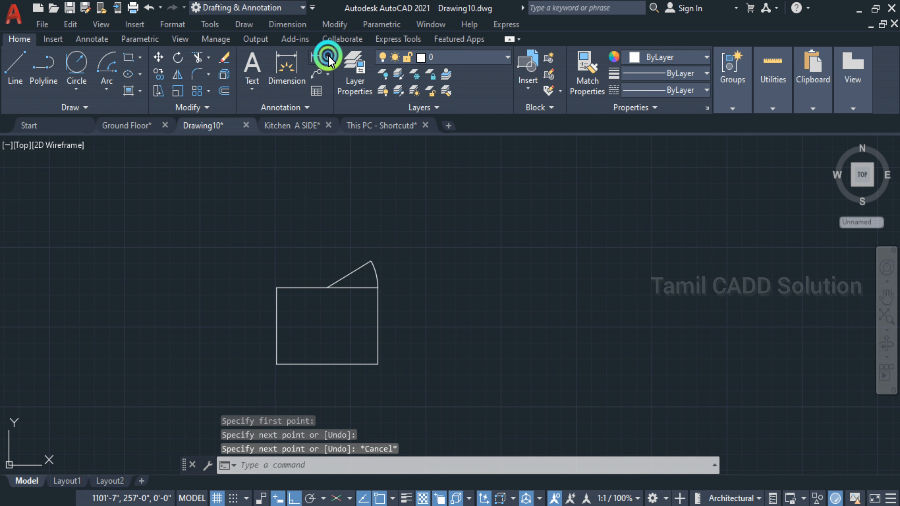
left_click(352, 139)
scroll(356, 285, "up", 5)
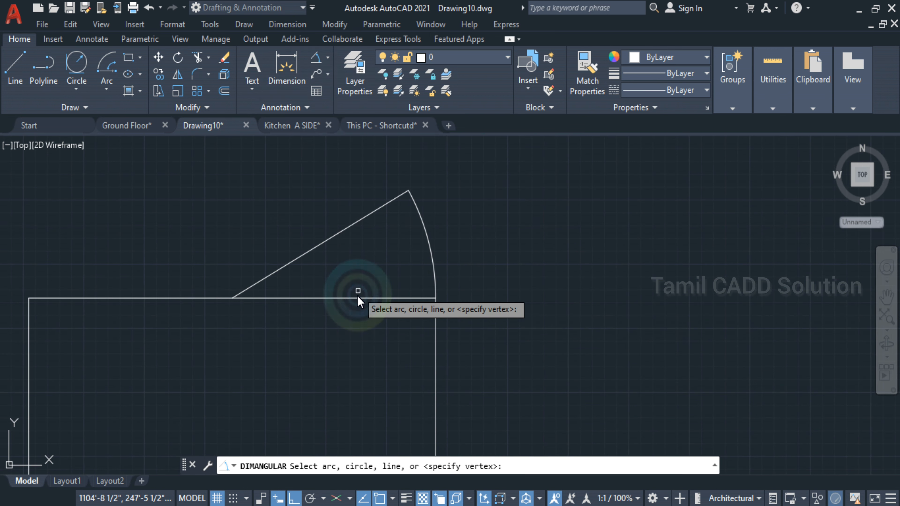
left_click(358, 292)
left_click(356, 221)
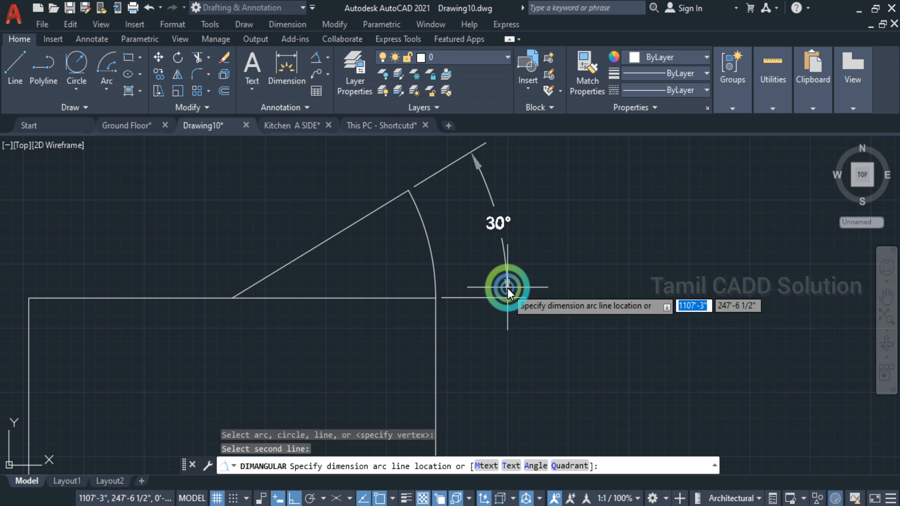
left_click(508, 289)
scroll(532, 298, "down", 2)
Step: Erase the angular dimension and the slanted line
left_click(593, 300)
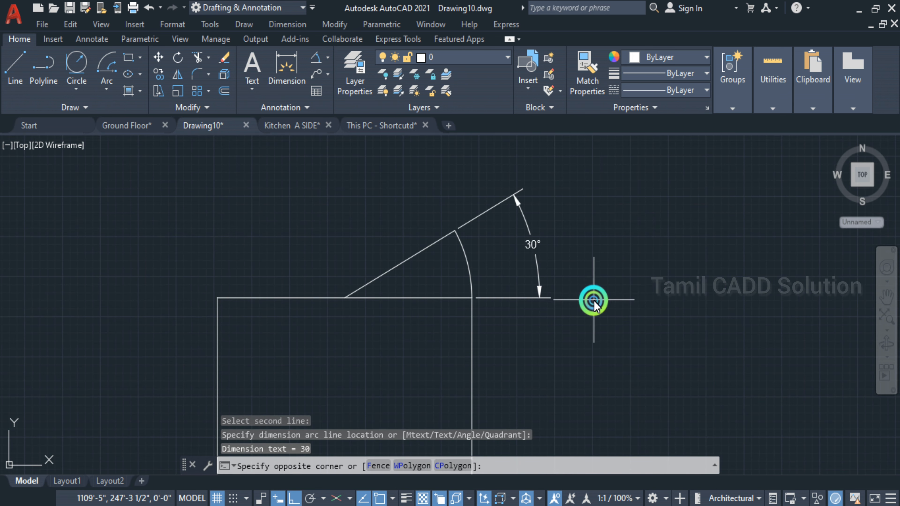
left_click(535, 228)
key("Delete")
left_click(428, 258)
left_click(408, 229)
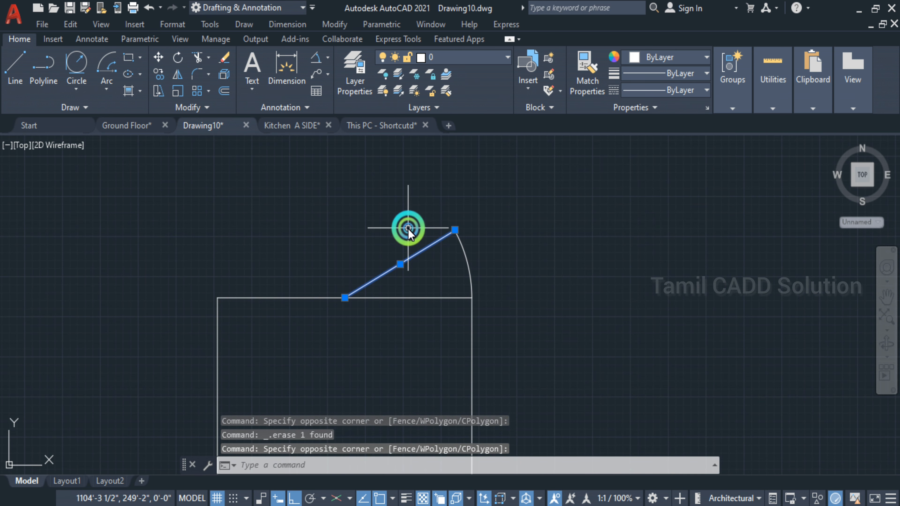
key("Delete")
Step: Erase the short arc above the rectangle's upper-right corner
scroll(337, 219, "down", 2)
left_click(450, 244)
left_click(410, 225)
key("Delete")
left_click(202, 154)
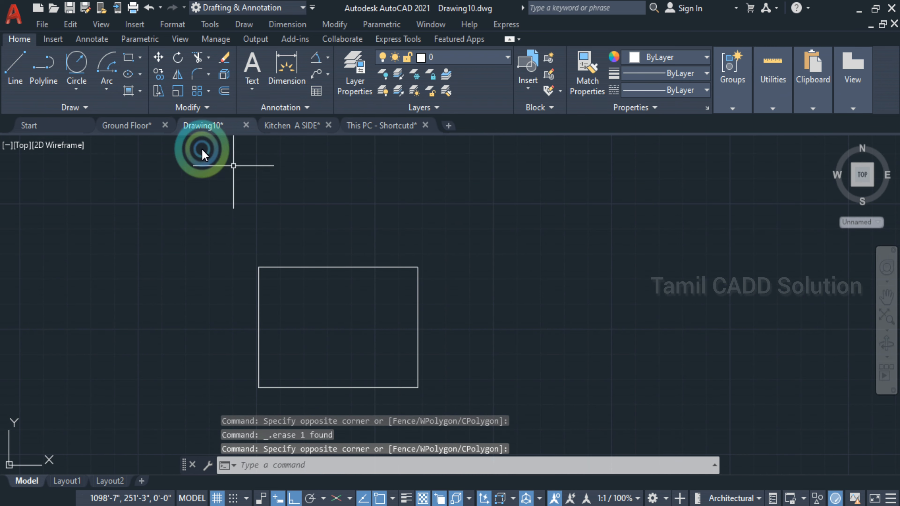
Step: Draw a Start, Center, Length arc from the rectangle's upper-right corner, centred on the top edge's midpoint, with a chord about 6' long
left_click(107, 87)
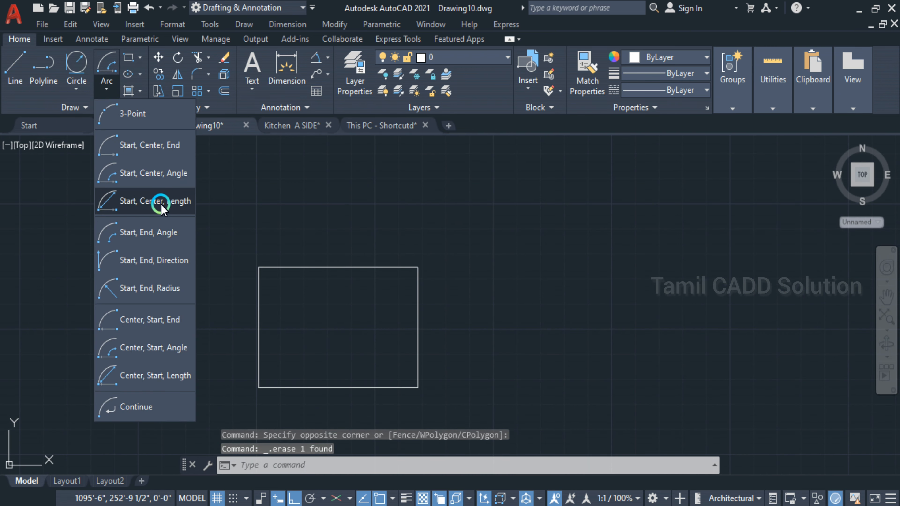
left_click(156, 203)
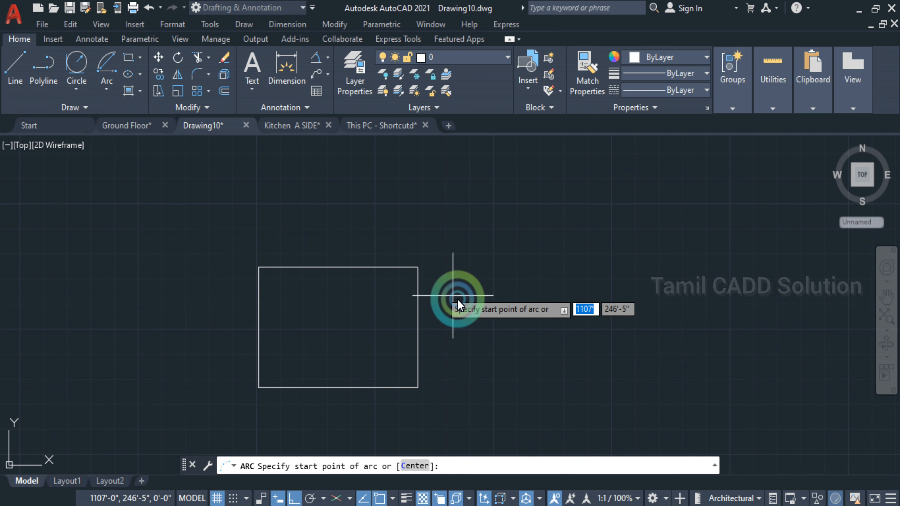
left_click(417, 267)
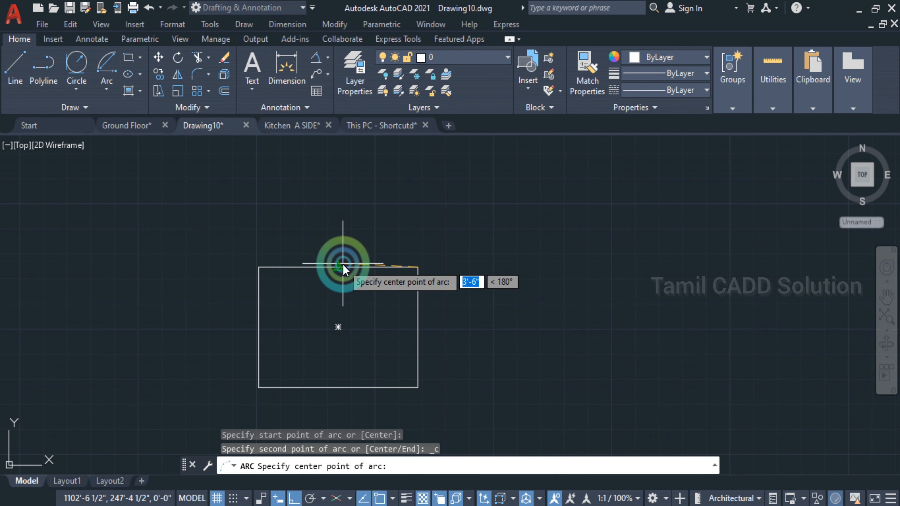
left_click(338, 268)
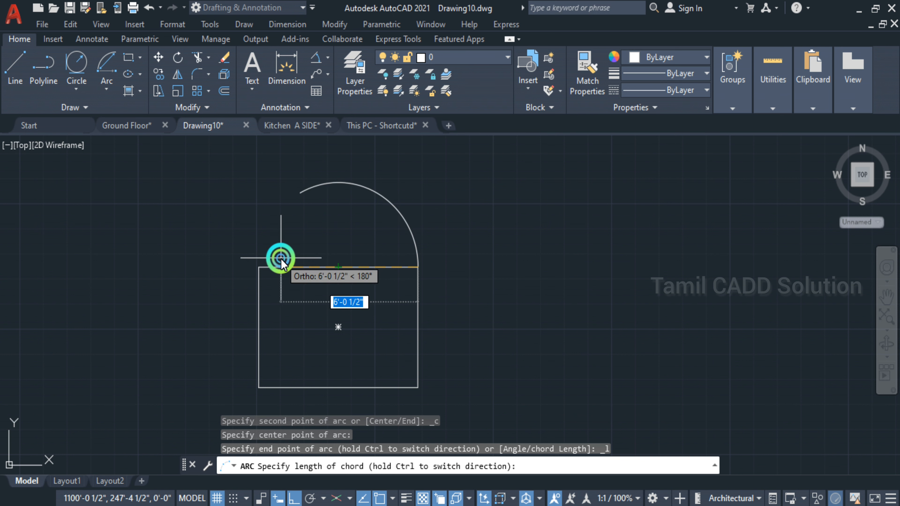
key("Escape")
Step: Erase the chord-length arc above the rectangle
left_click(352, 242)
left_click(350, 171)
key("Delete")
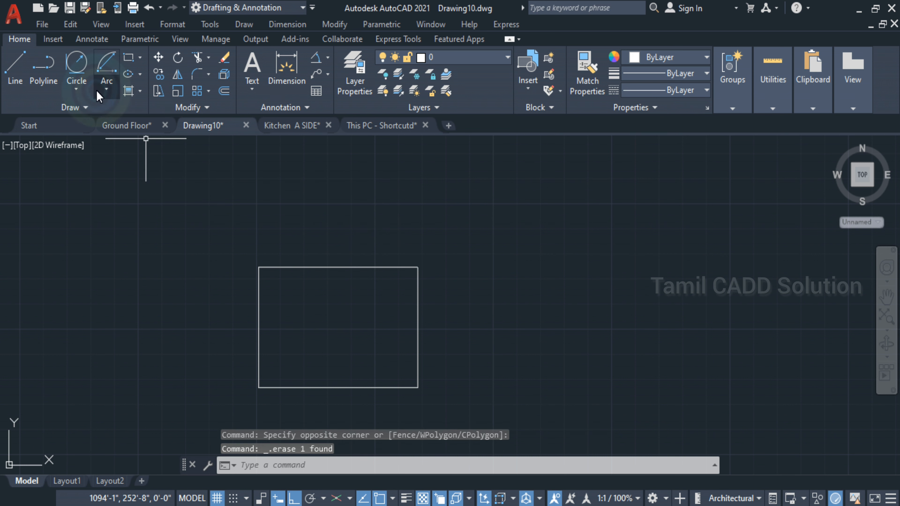
Step: Try a Start, End, Angle arc from the rectangle's upper-right corner to its upper-left corner, previewing a 180° included angle
left_click(106, 88)
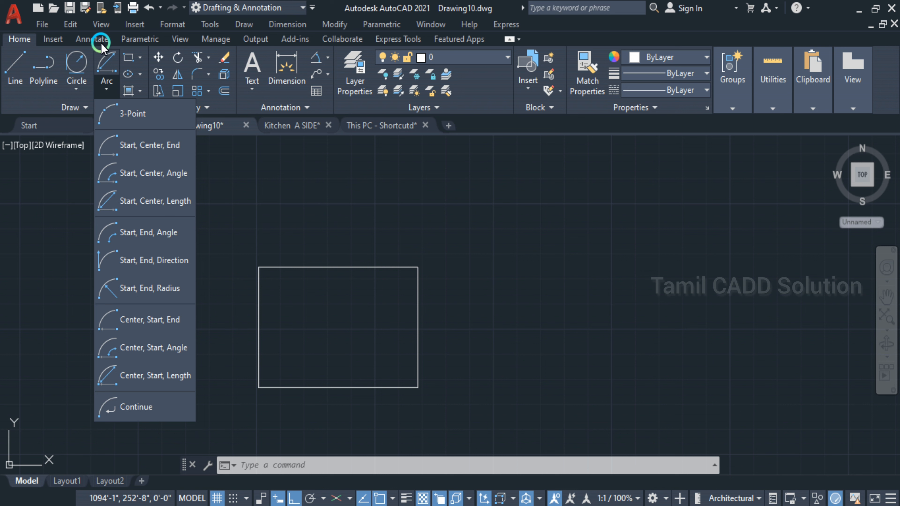
left_click(162, 233)
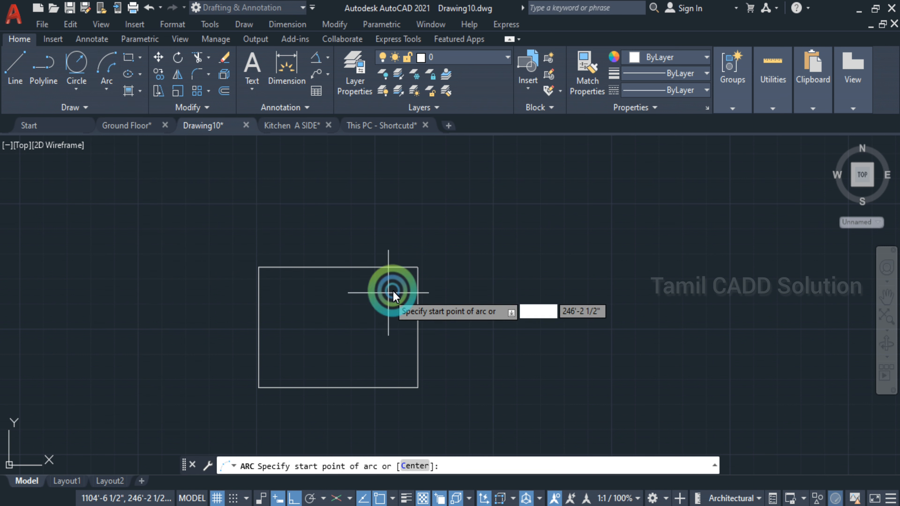
left_click(418, 267)
left_click(258, 267)
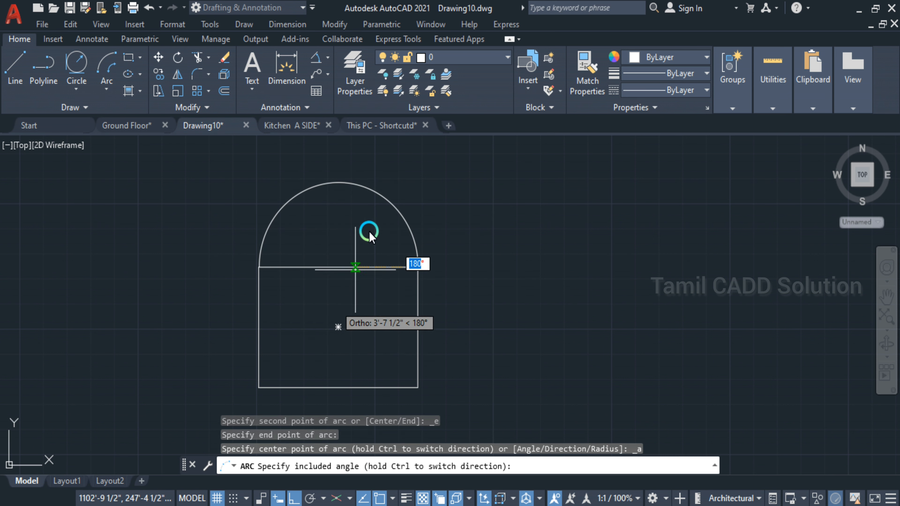
key("Escape")
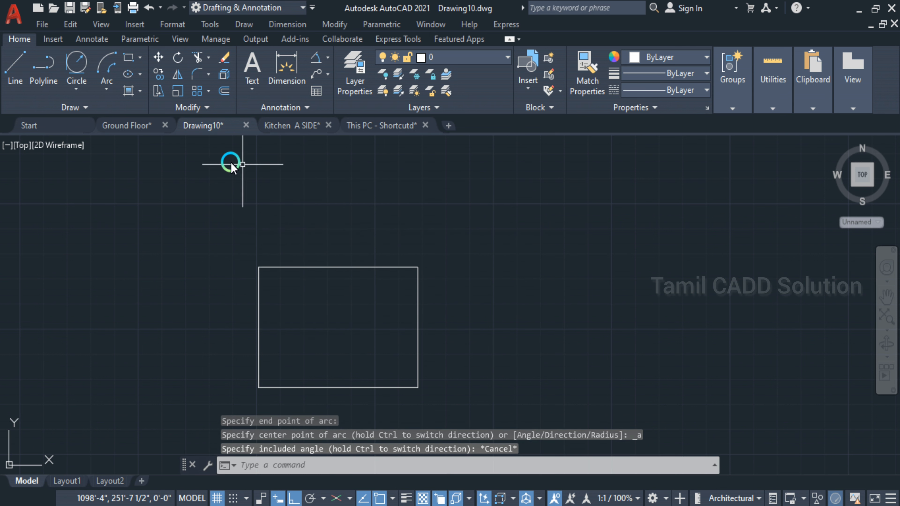
Step: Try a Start, End, Direction arc from the rectangle's upper-right corner to its upper-left corner, previewing a downward tangent direction
left_click(109, 87)
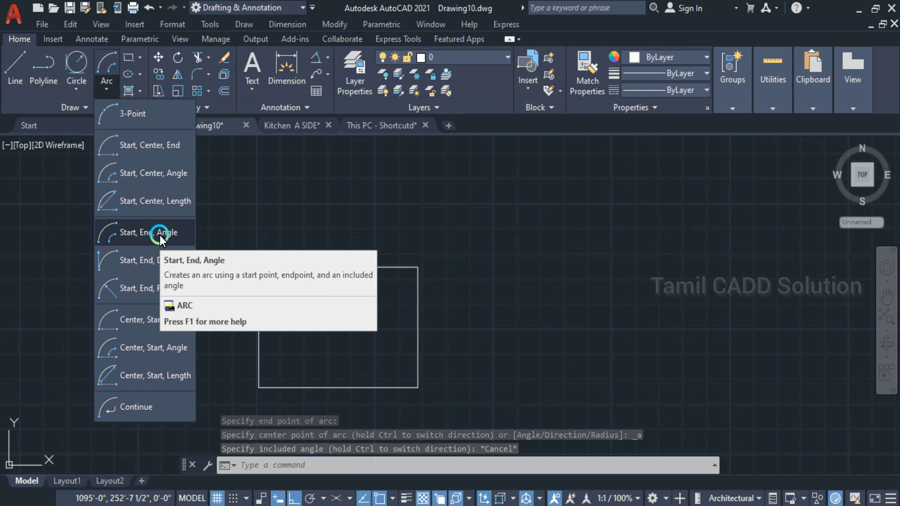
left_click(153, 268)
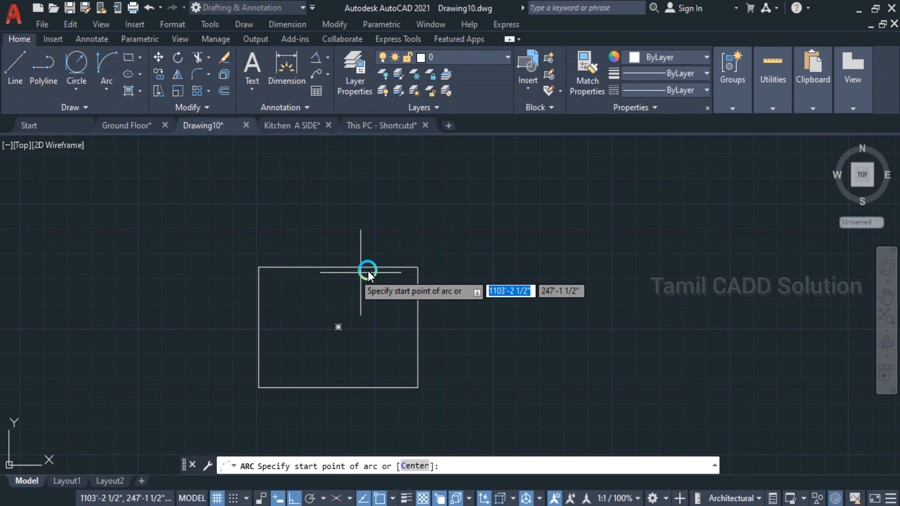
left_click(419, 267)
left_click(259, 268)
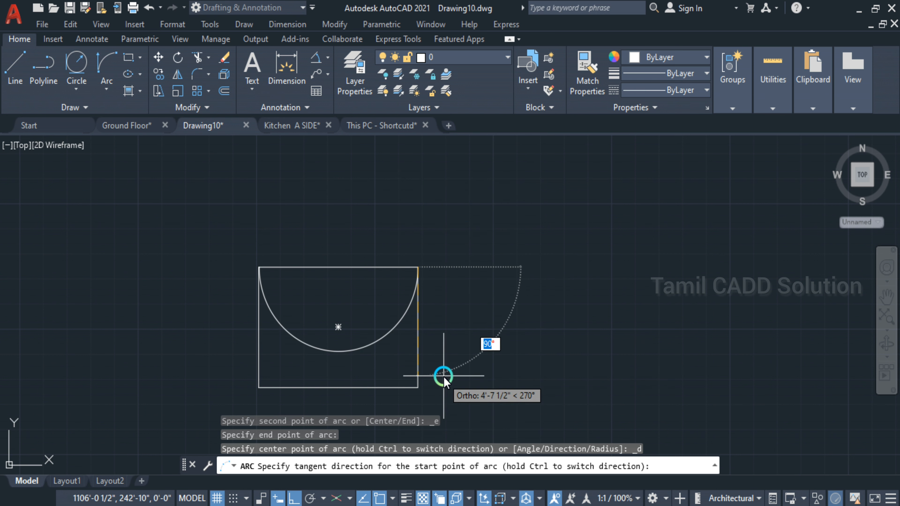
key("Escape")
Step: Try a Start, End, Radius arc from the rectangle's upper-left corner to its upper-right corner, previewing a radius of about 4'
left_click(106, 88)
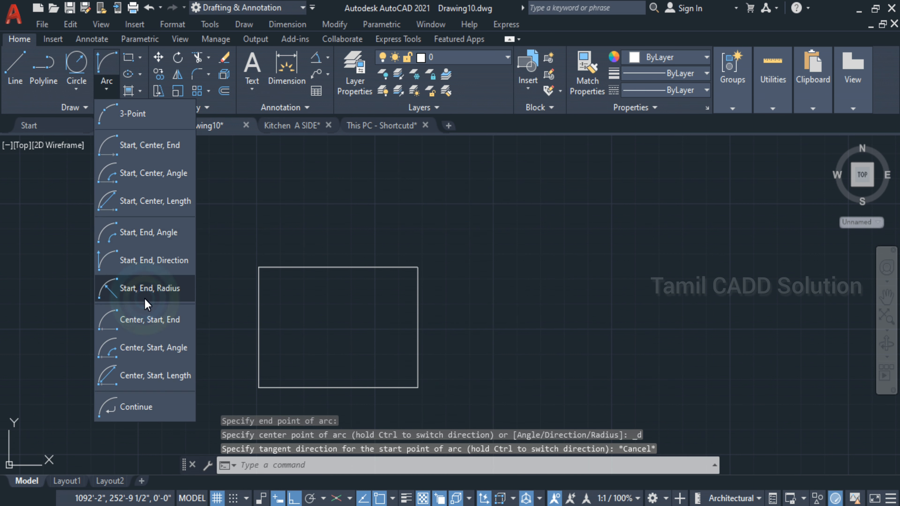
left_click(146, 288)
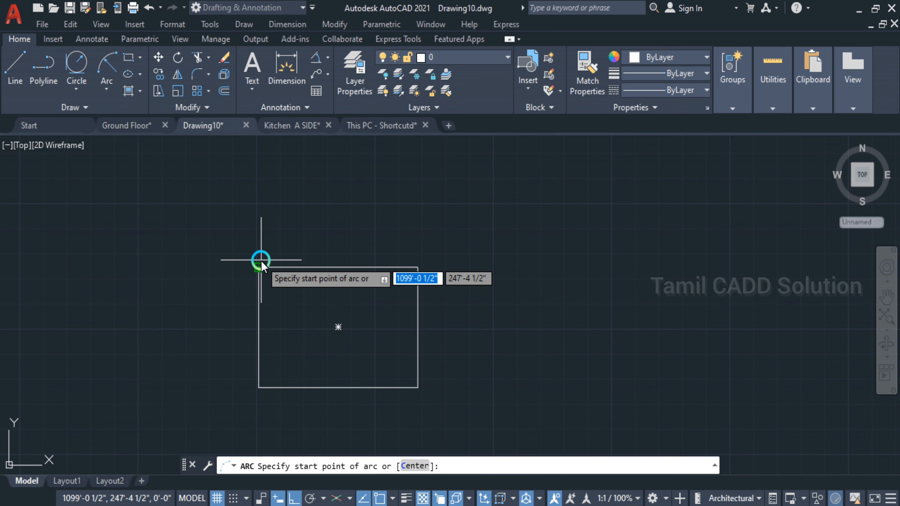
left_click(261, 260)
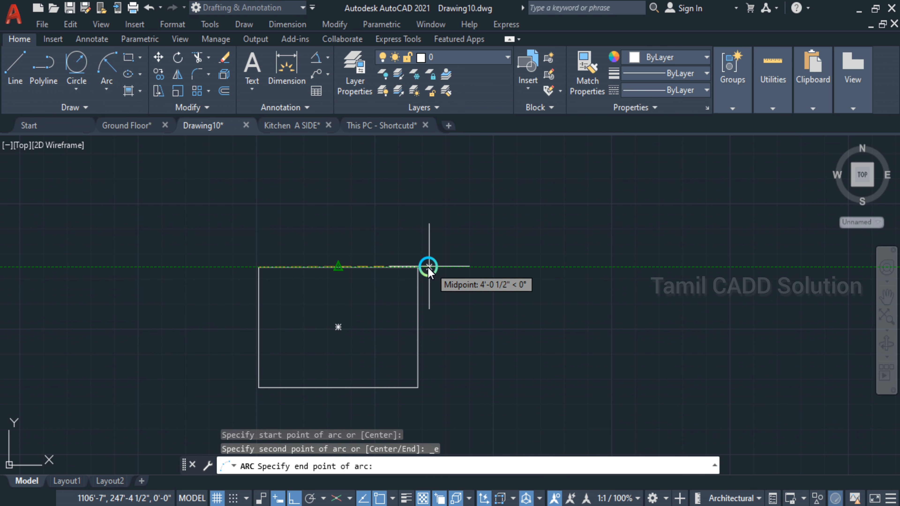
left_click(418, 266)
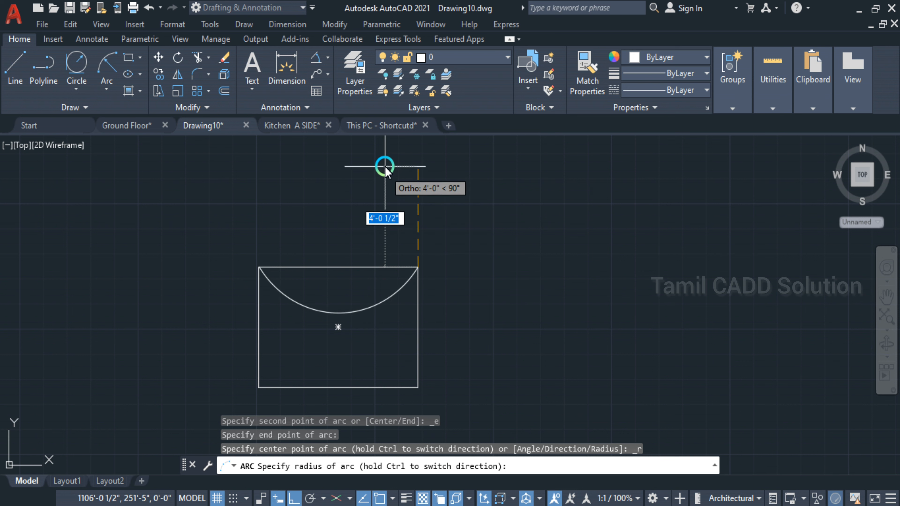
key("Escape")
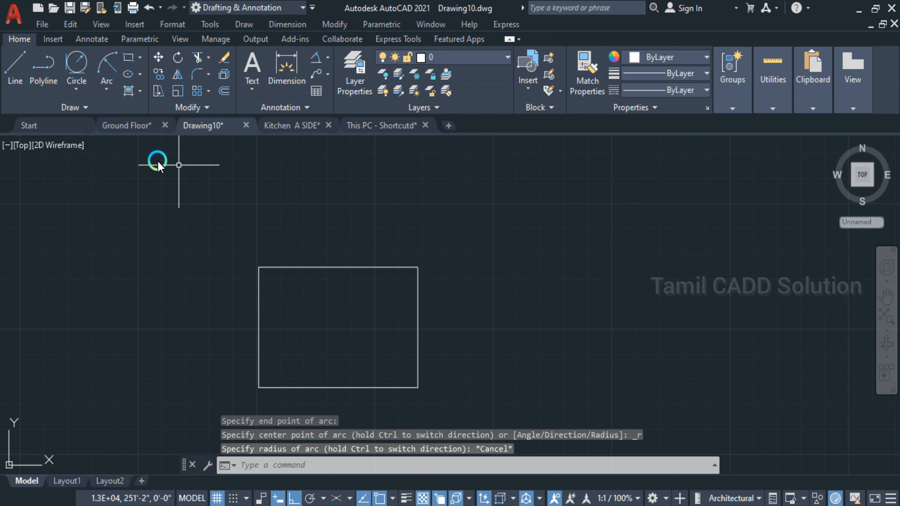
Step: Try a Center, Start, End arc centered on the rectangle's top-edge midpoint, starting at its upper-right corner, with Ortho turned off
left_click(107, 91)
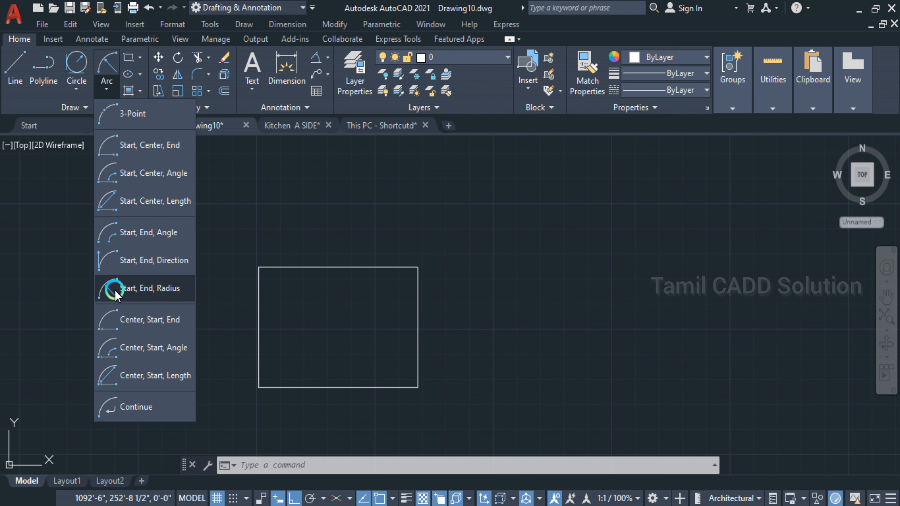
left_click(135, 320)
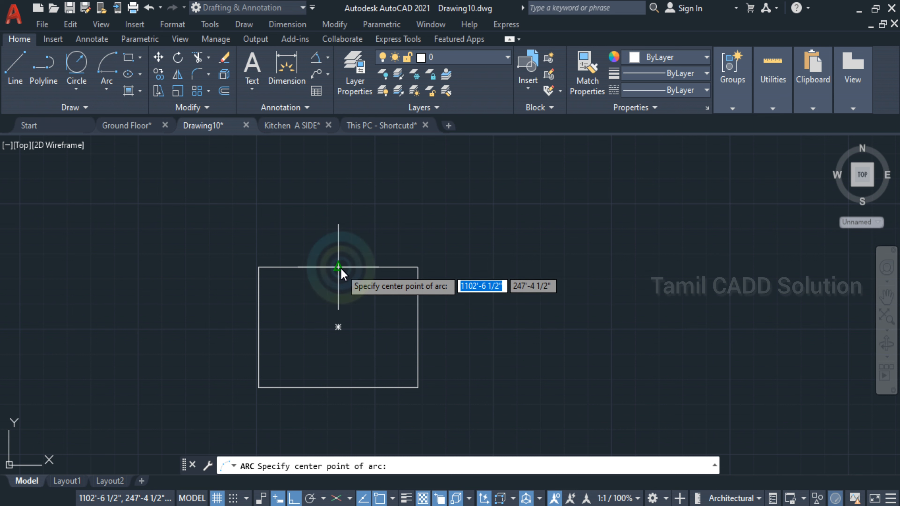
left_click(341, 269)
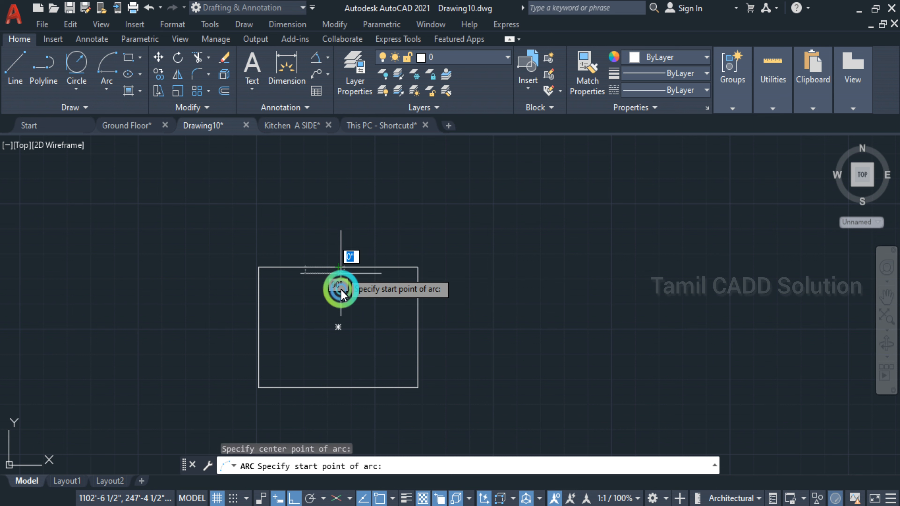
left_click(418, 267)
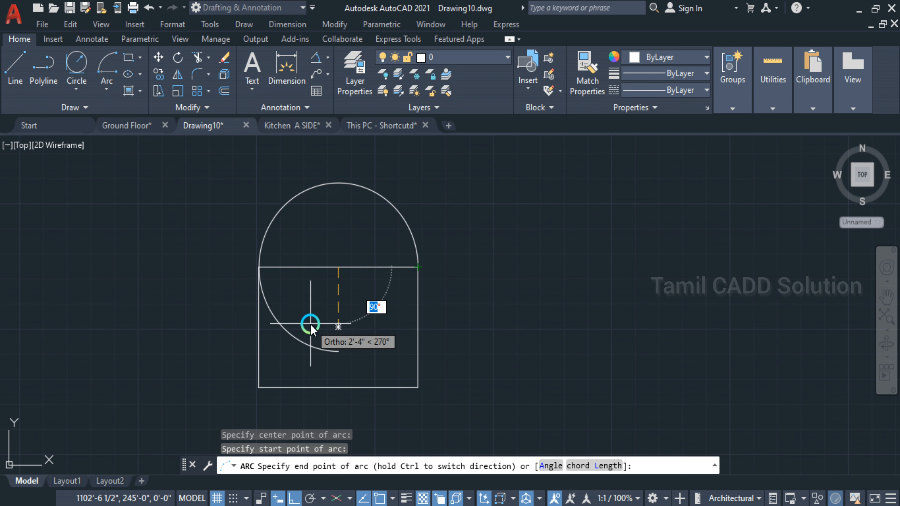
key("F8")
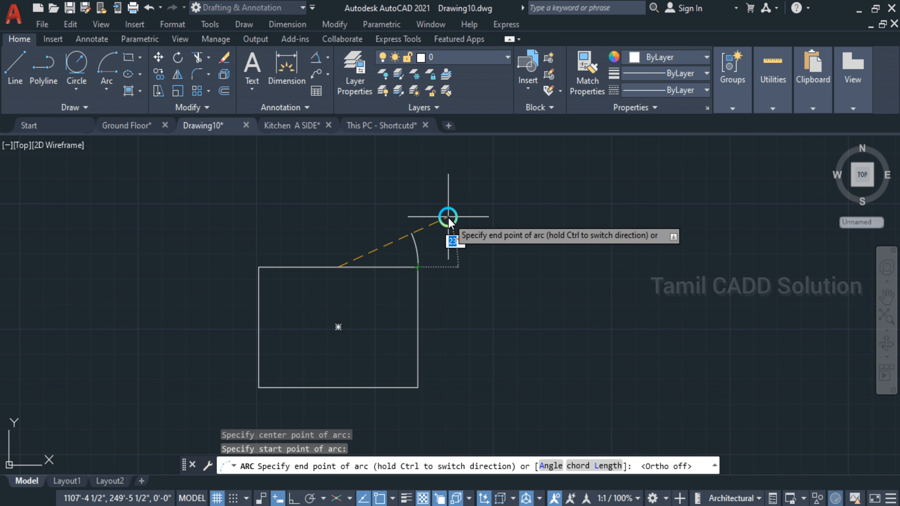
key("Escape")
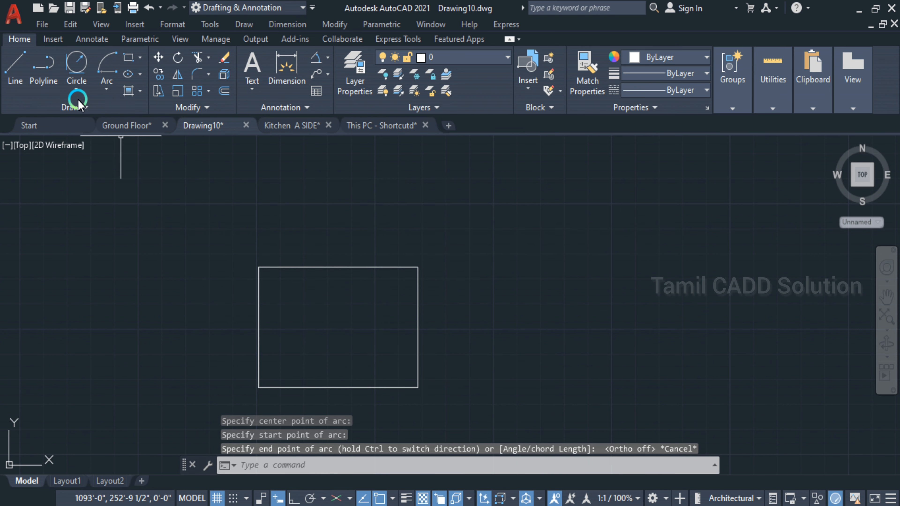
Step: Draw a Center, Start, Angle arc centered on the rectangle's top-edge midpoint, starting at its upper-right corner, with a 120° included angle
left_click(107, 95)
left_click(160, 350)
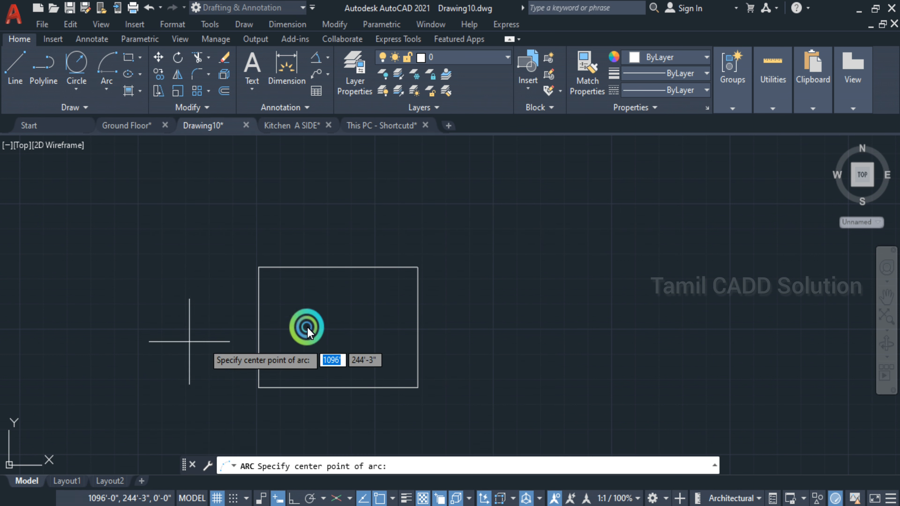
left_click(337, 268)
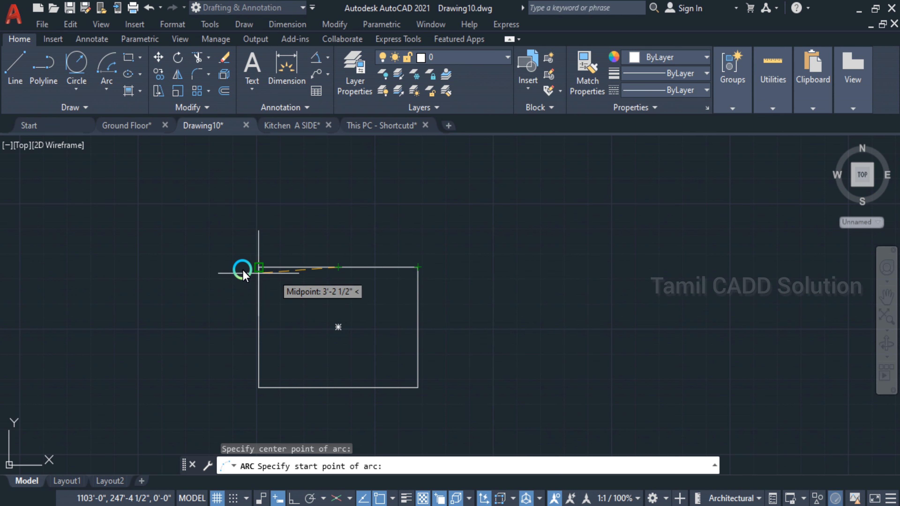
left_click(417, 268)
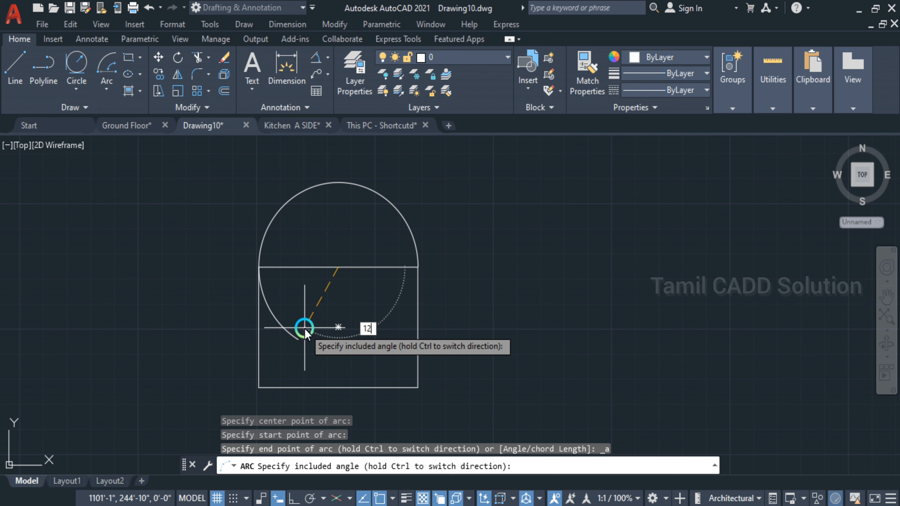
key("Return")
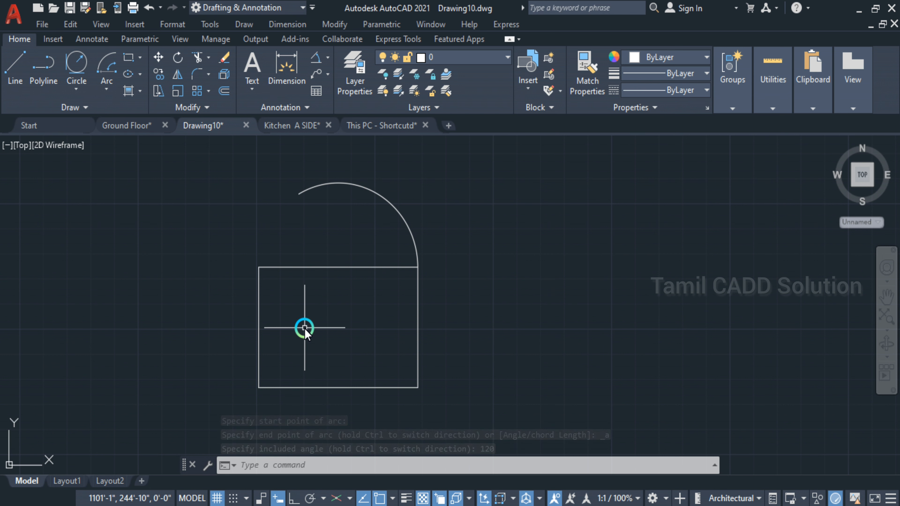
key("Escape")
Step: Draw a line from the rectangle's top-edge midpoint to the free end of the arc
middle_click_drag(345, 250, 267, 255)
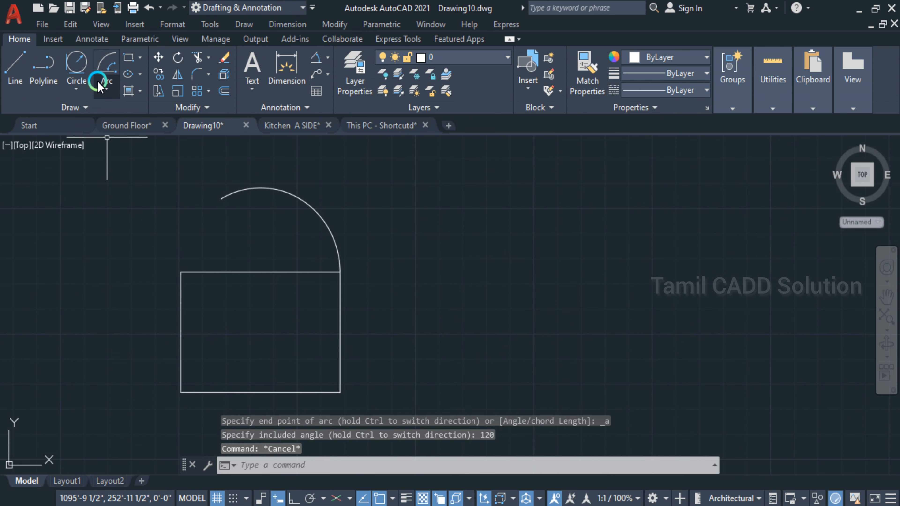
type("l")
key("Return")
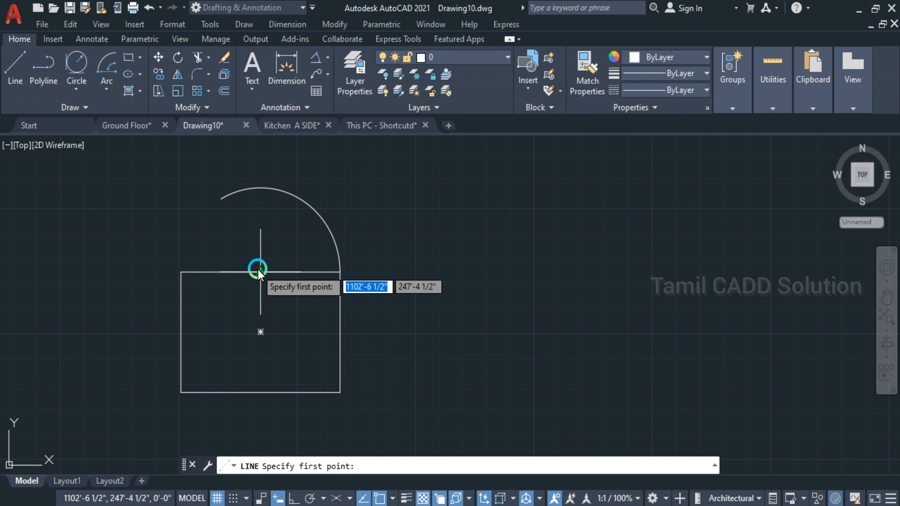
left_click(258, 271)
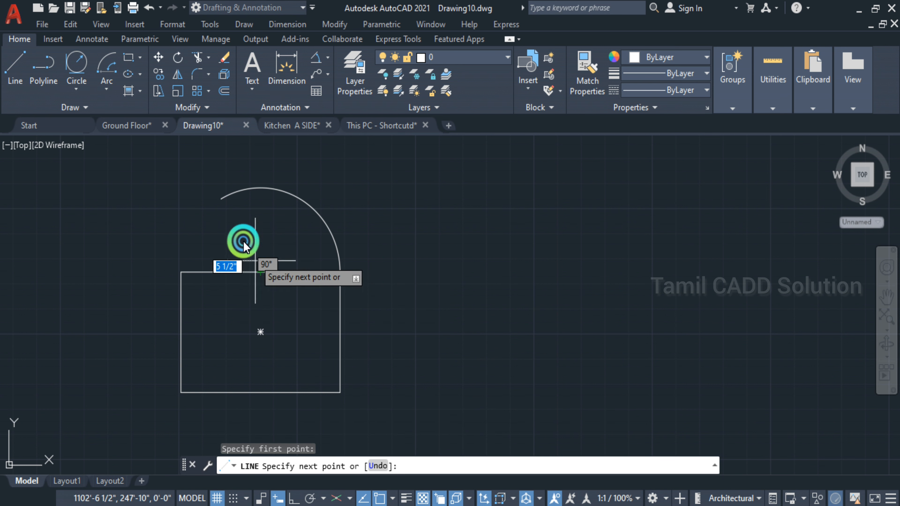
left_click(222, 197)
key("Escape")
Step: Add an angular dimension between the slanted line and the rectangle's top edge, placed inside the arc
left_click(321, 59)
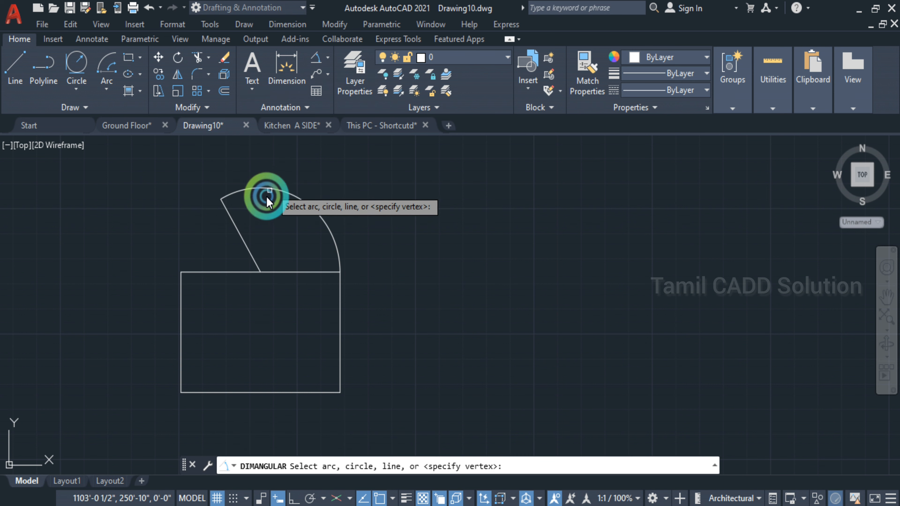
left_click(246, 246)
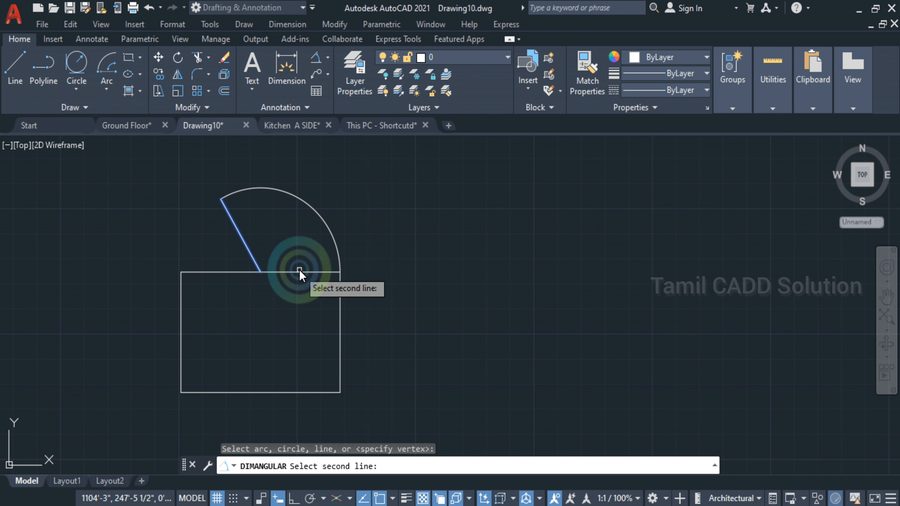
left_click(296, 269)
left_click(295, 273)
left_click(290, 242)
key("Escape")
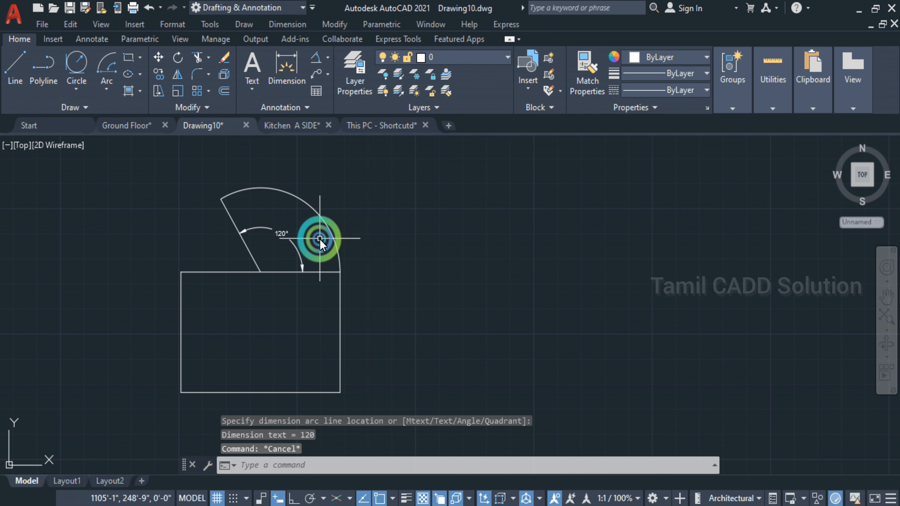
Step: Erase the angular dimension between the slanted line and the rectangle's top edge
left_click(294, 230)
left_click(274, 244)
key("Delete")
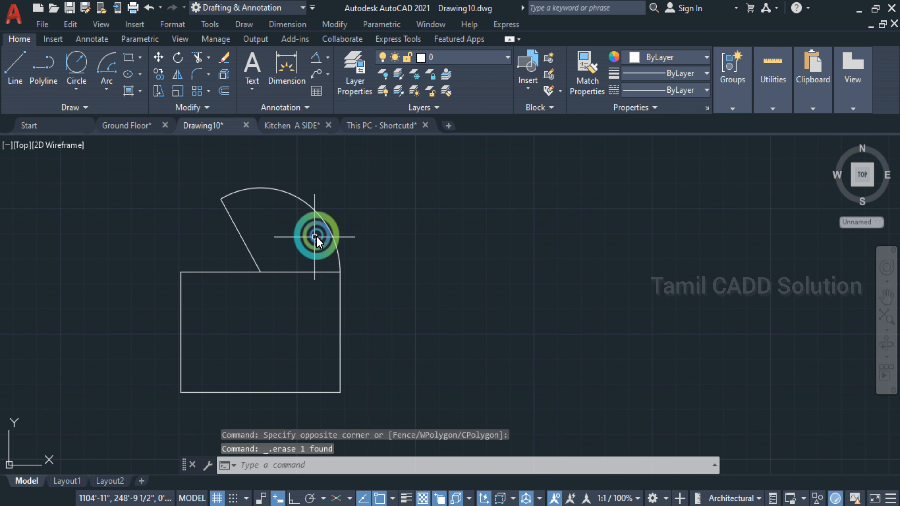
left_click(300, 222)
left_click(273, 230)
key("Escape")
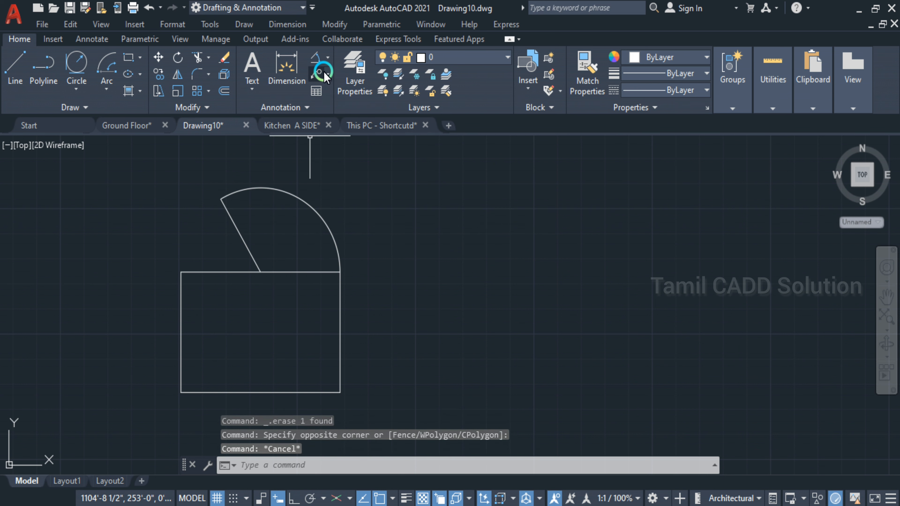
left_click(331, 57)
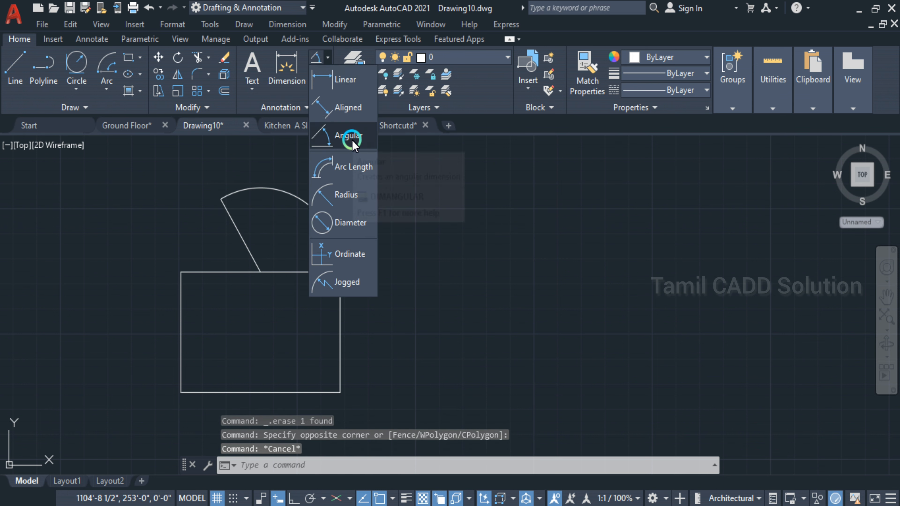
left_click(341, 142)
left_click(117, 78)
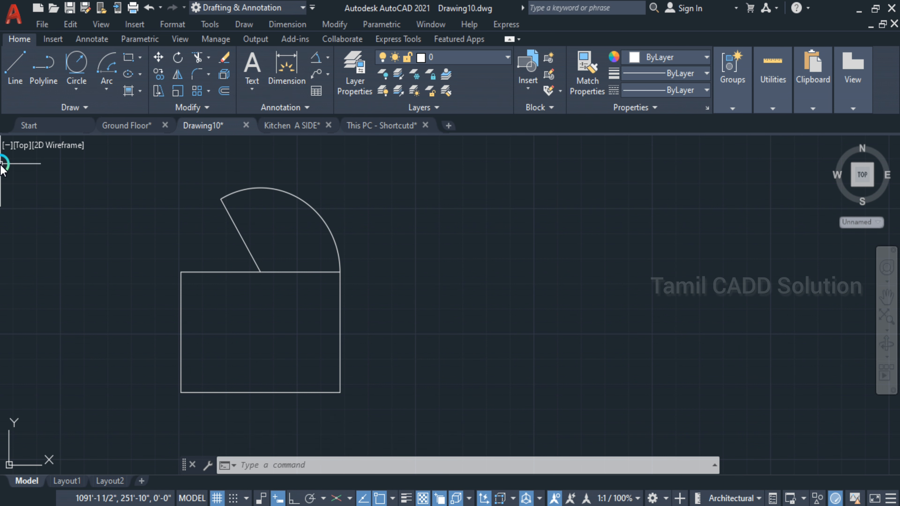
Step: Draw a Center, Start, Length arc from the rectangle's upper-right corner, centered on the top-edge midpoint, with a chord about 6'-10 1/2" long
mouse_move(254, 190)
middle_mouse_down()
mouse_move(207, 205)
mouse_move(170, 200)
middle_mouse_up()
left_click(107, 88)
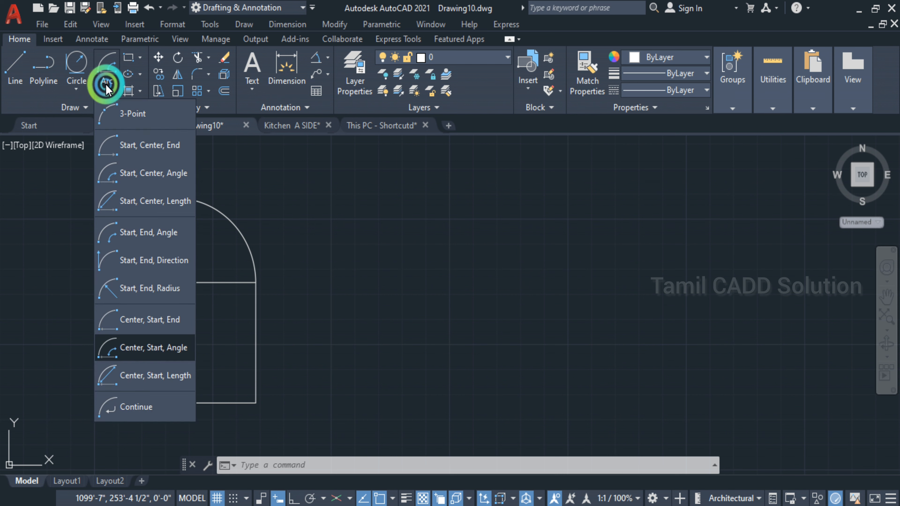
left_click(152, 376)
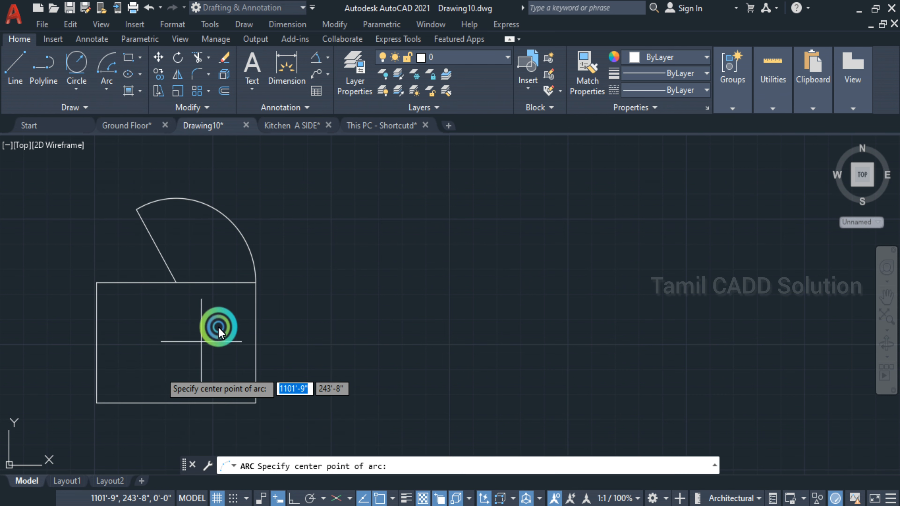
left_click(176, 283)
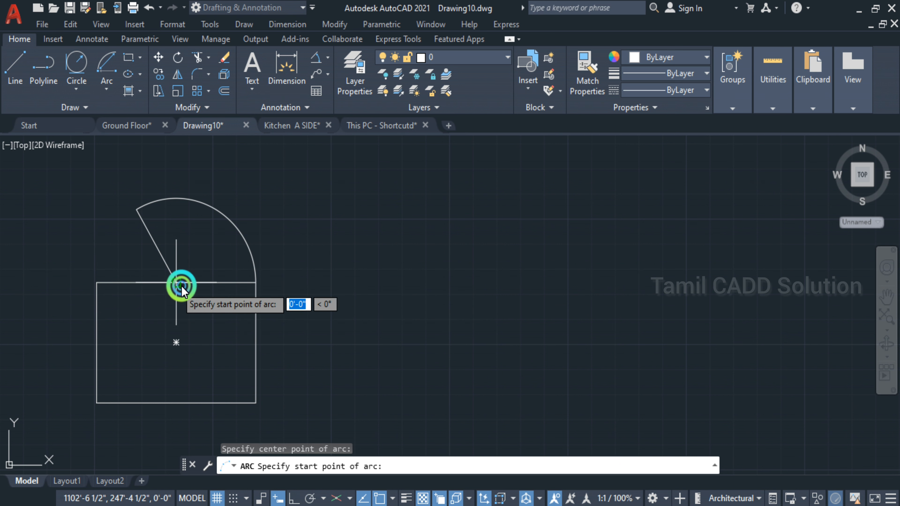
left_click(253, 284)
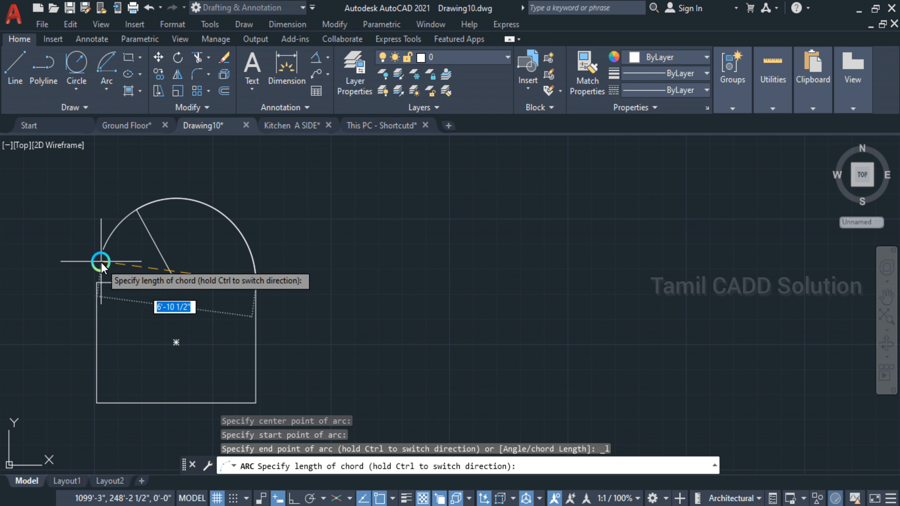
left_click(102, 260)
key("Escape")
Step: Erase both arcs and the slanted line above the rectangle, and undo the erasure
left_click(171, 242)
left_click(121, 191)
key("Delete")
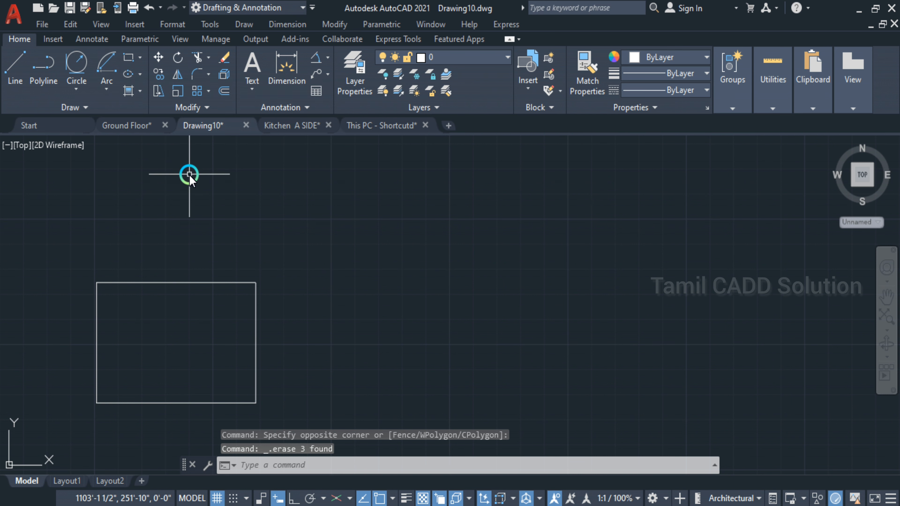
key("ctrl+z")
Step: Draw a Continue arc tangent to the end of the last arc, looping to an endpoint up and left of the rectangle
left_click(106, 89)
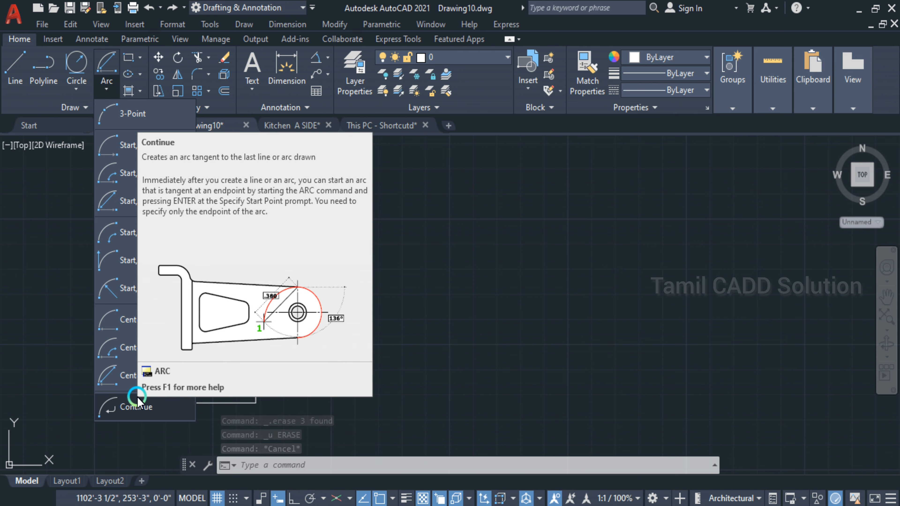
left_click(137, 397)
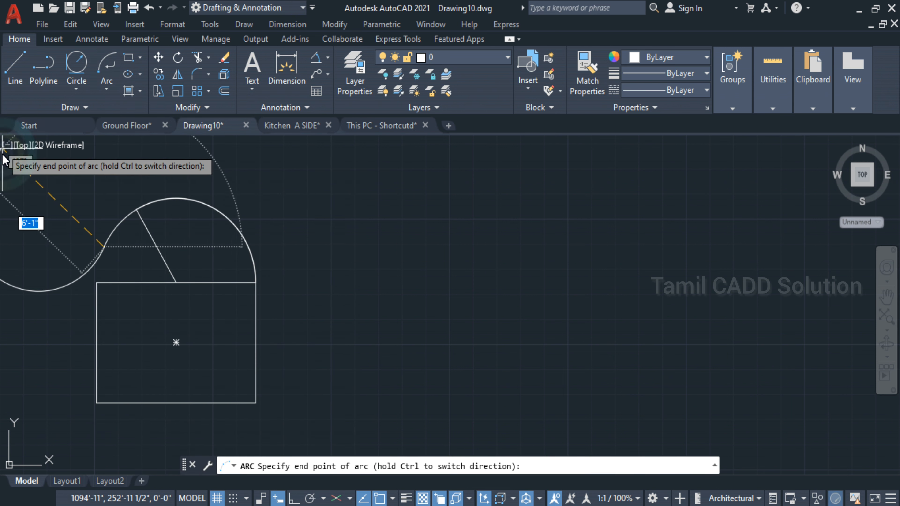
left_click(90, 192)
middle_click_drag(90, 192, 202, 177)
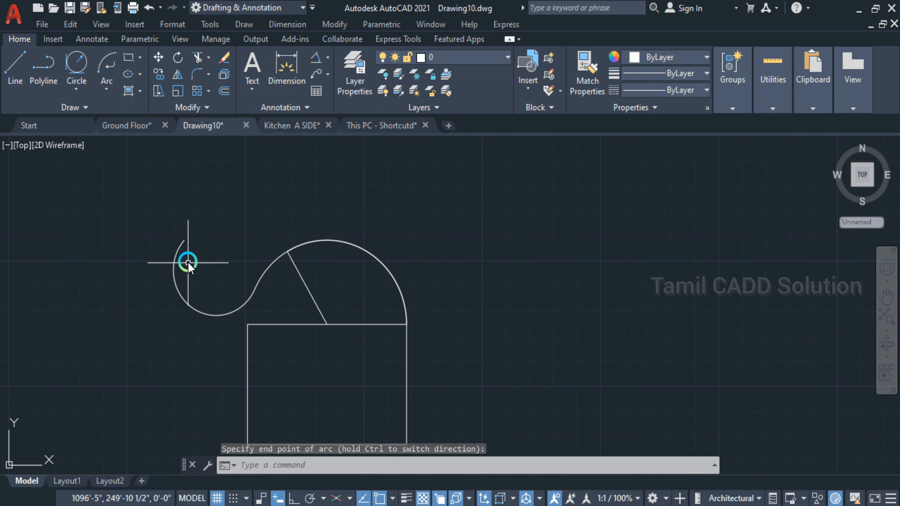
Step: Chain two more tangent Continue arcs above the rectangle, the first with a chord about 5'-2" long, the second curving up to the right
left_click(112, 98)
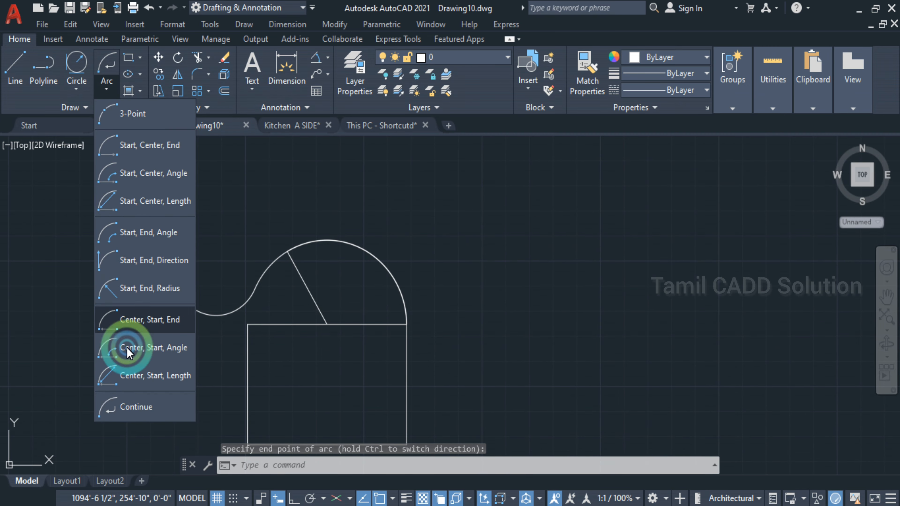
left_click(124, 407)
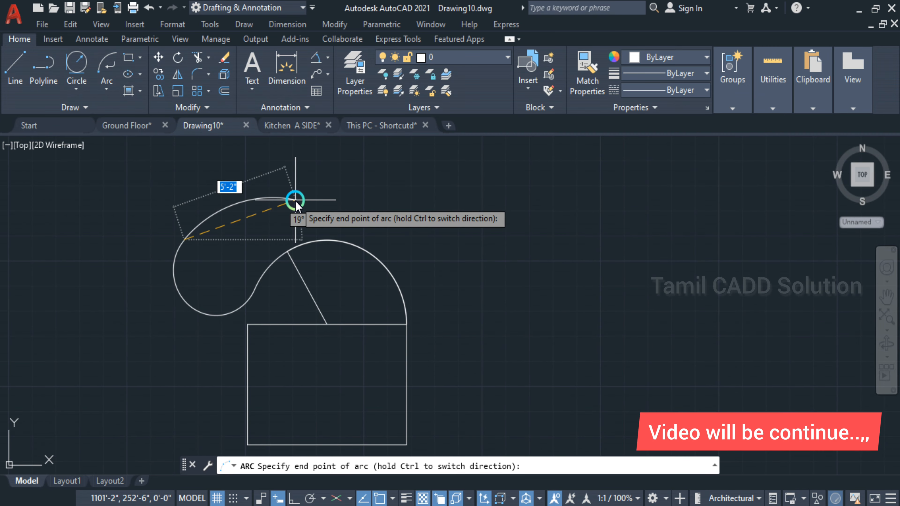
left_click(294, 197)
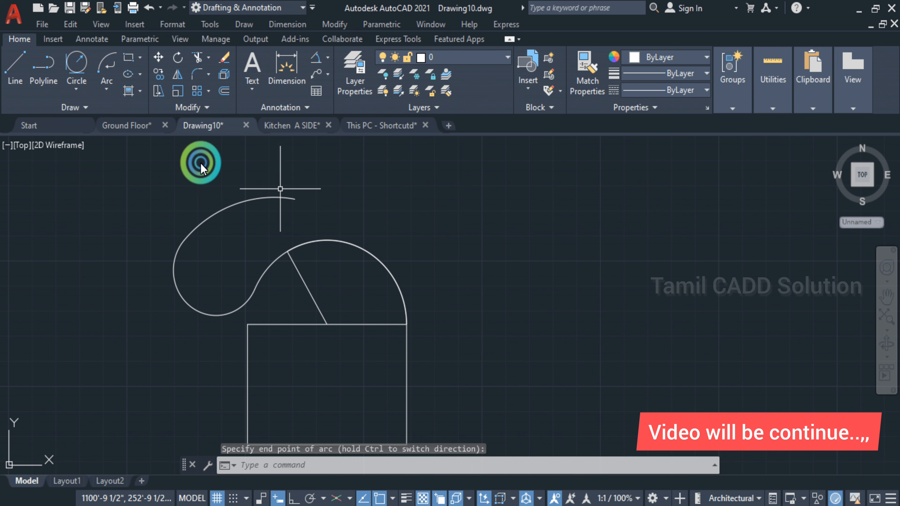
left_click(113, 53)
left_click(399, 161)
scroll(391, 265, "down", 2)
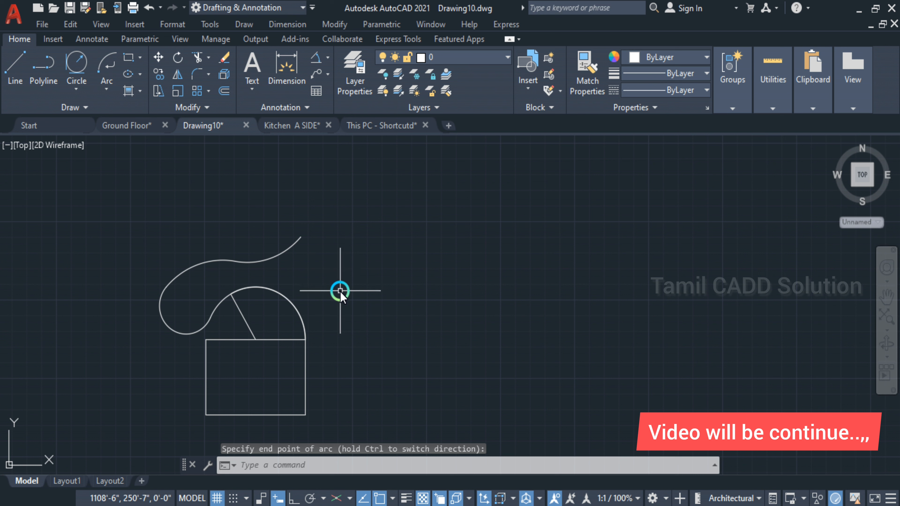
Step: Select the rectangle, the slanted line and all the arcs with a crossing window
left_click(301, 212)
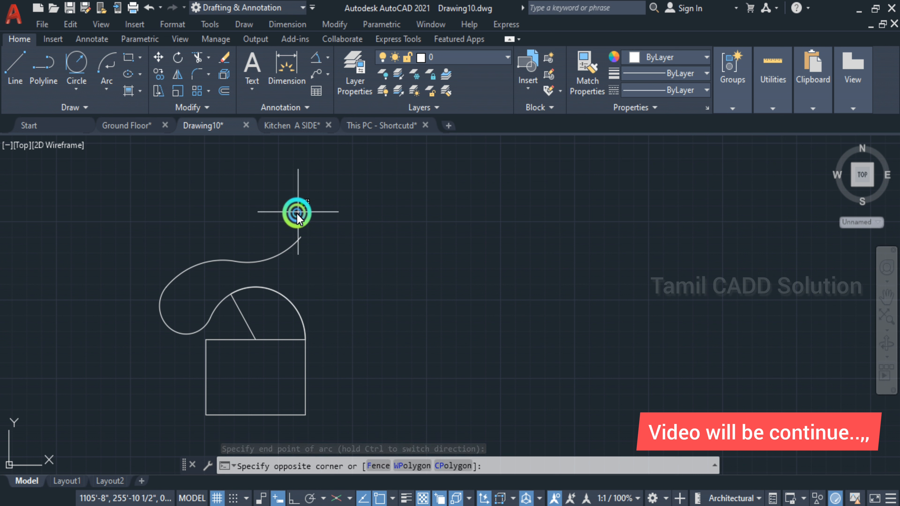
left_click(200, 406)
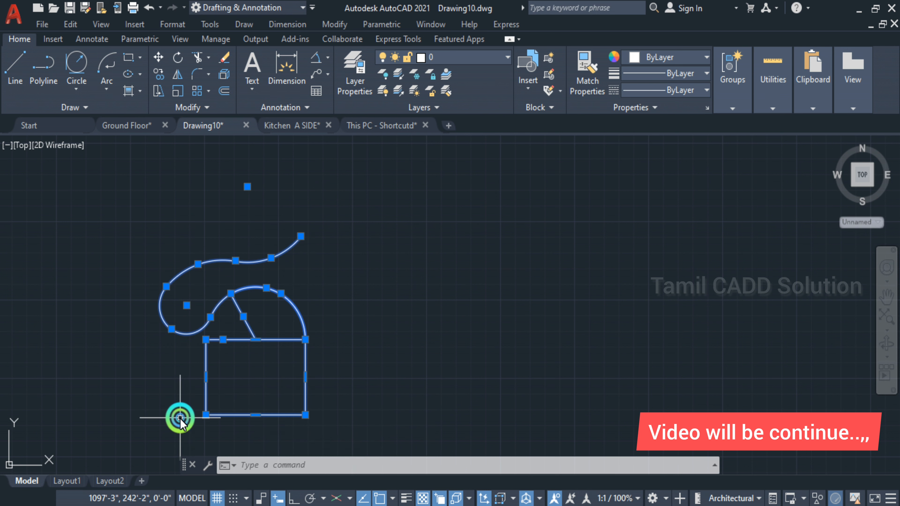